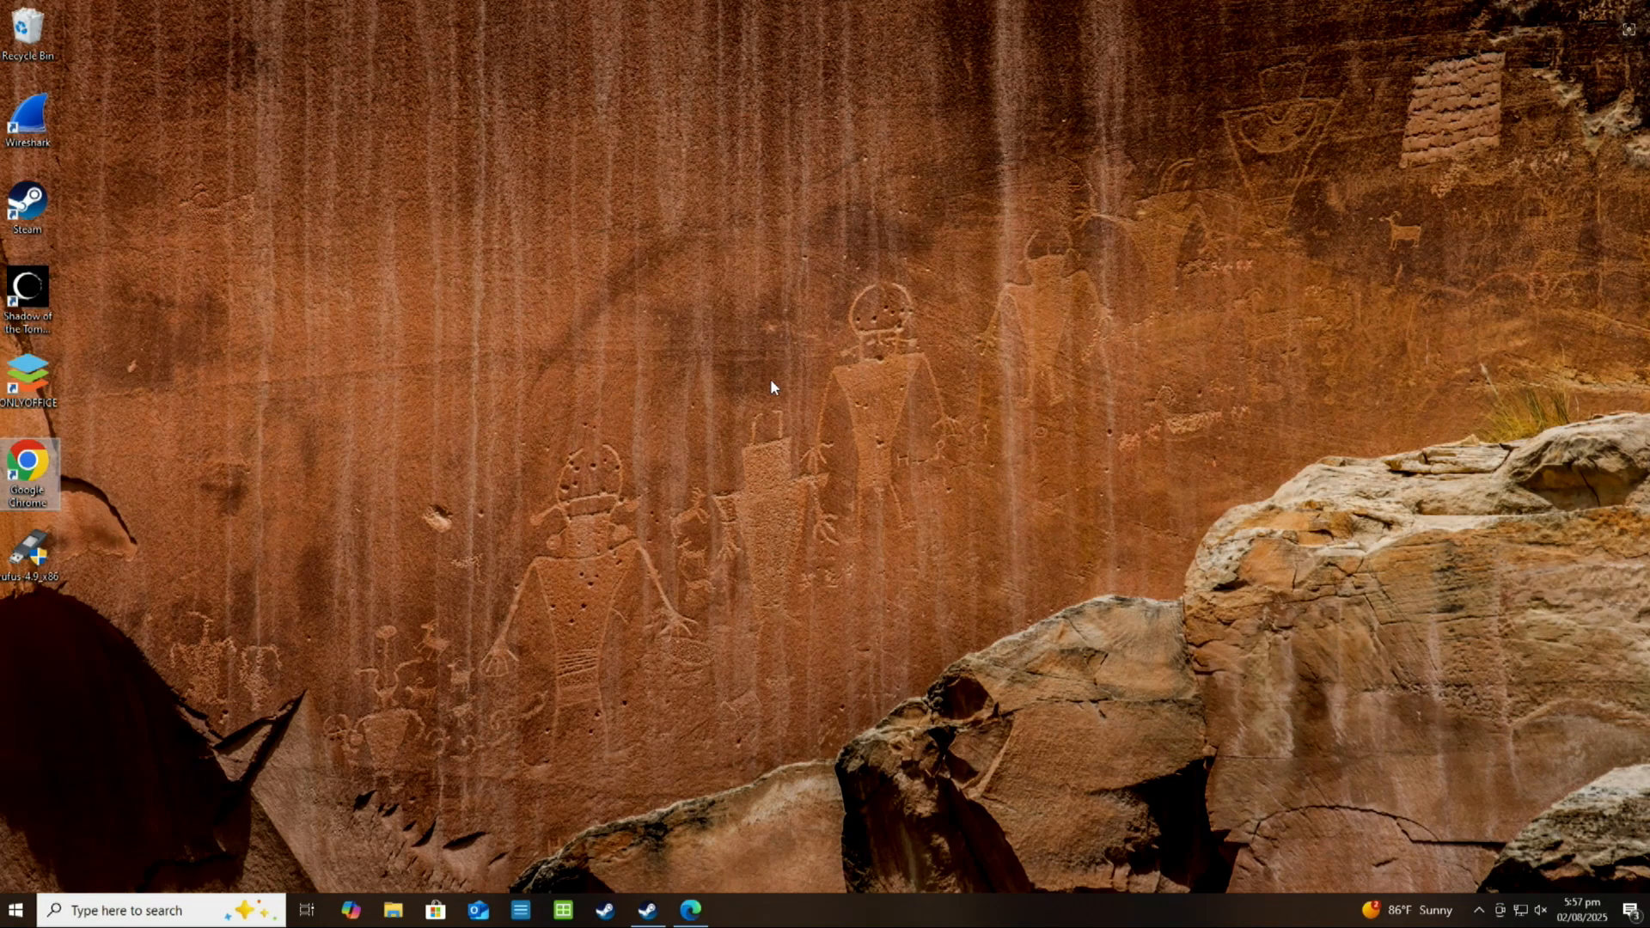
Bring up the Steam library window to view the installed games, and minimise it again
{"action": "left_click", "coordinate": [314, 240]}
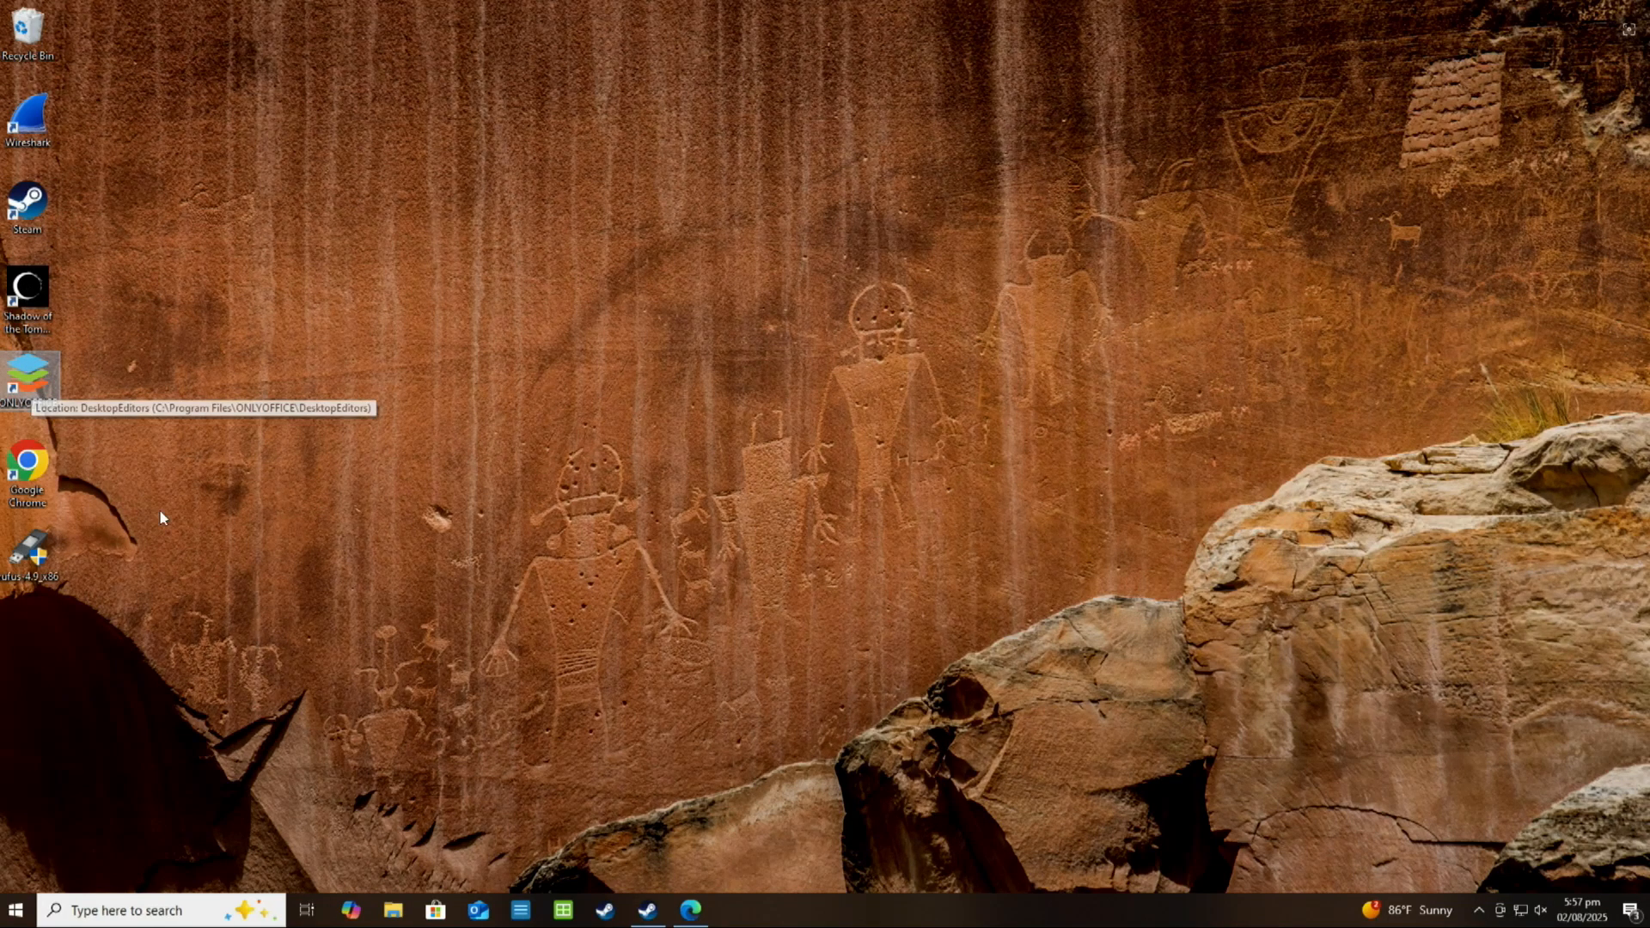
{"action": "left_click", "coordinate": [643, 916]}
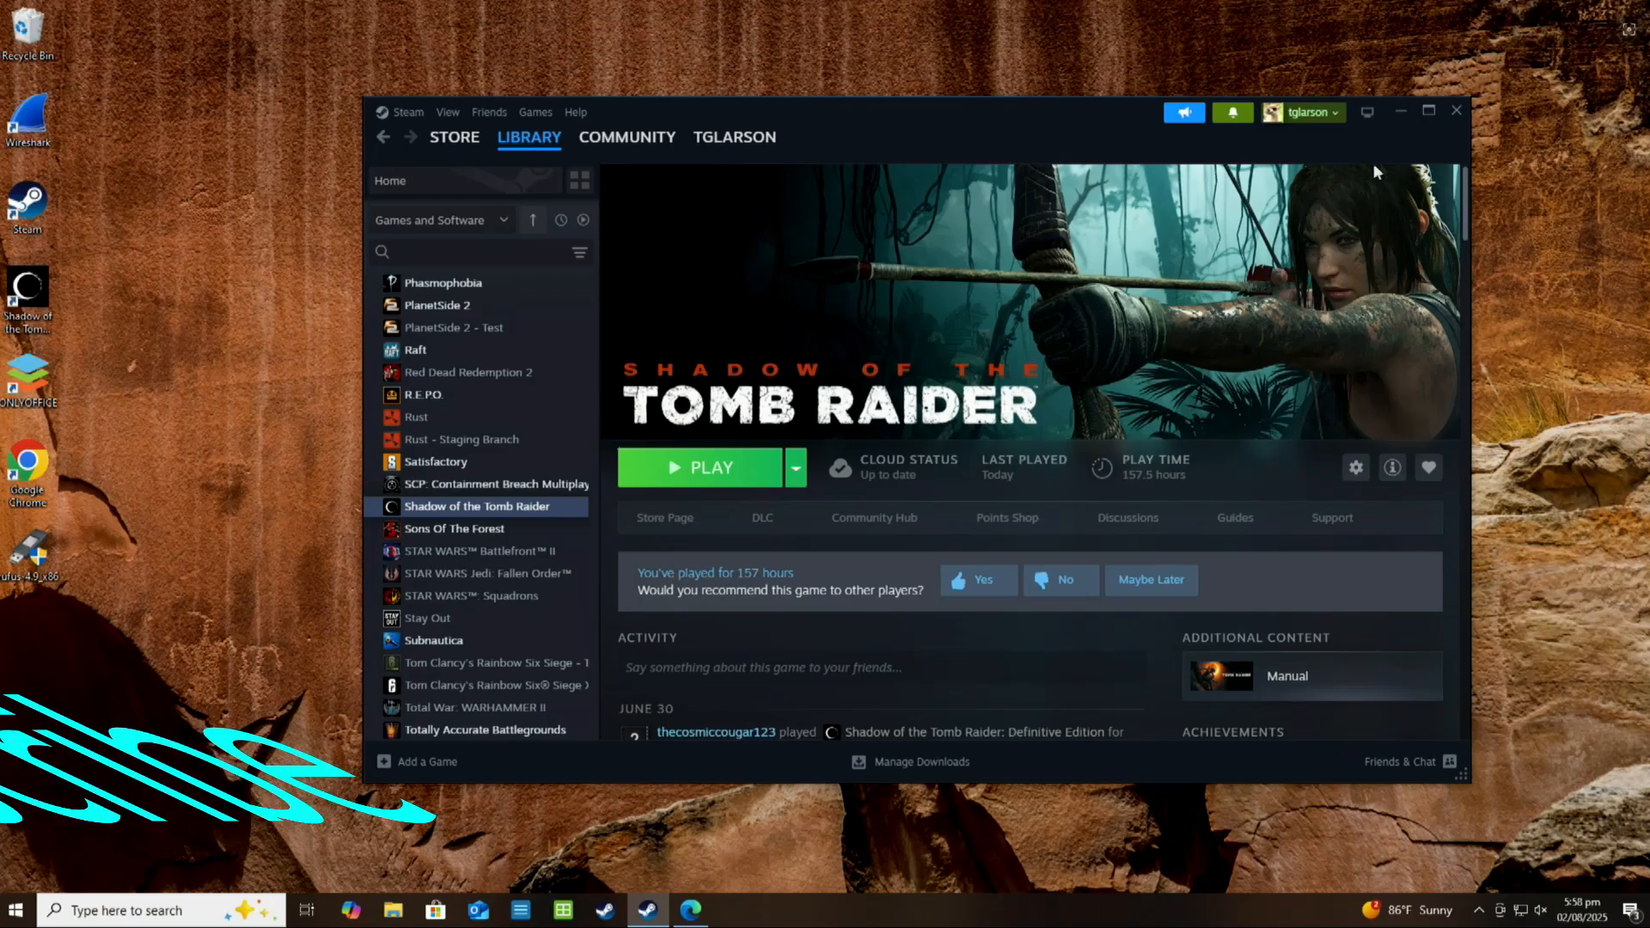
{"action": "left_click", "coordinate": [1400, 112]}
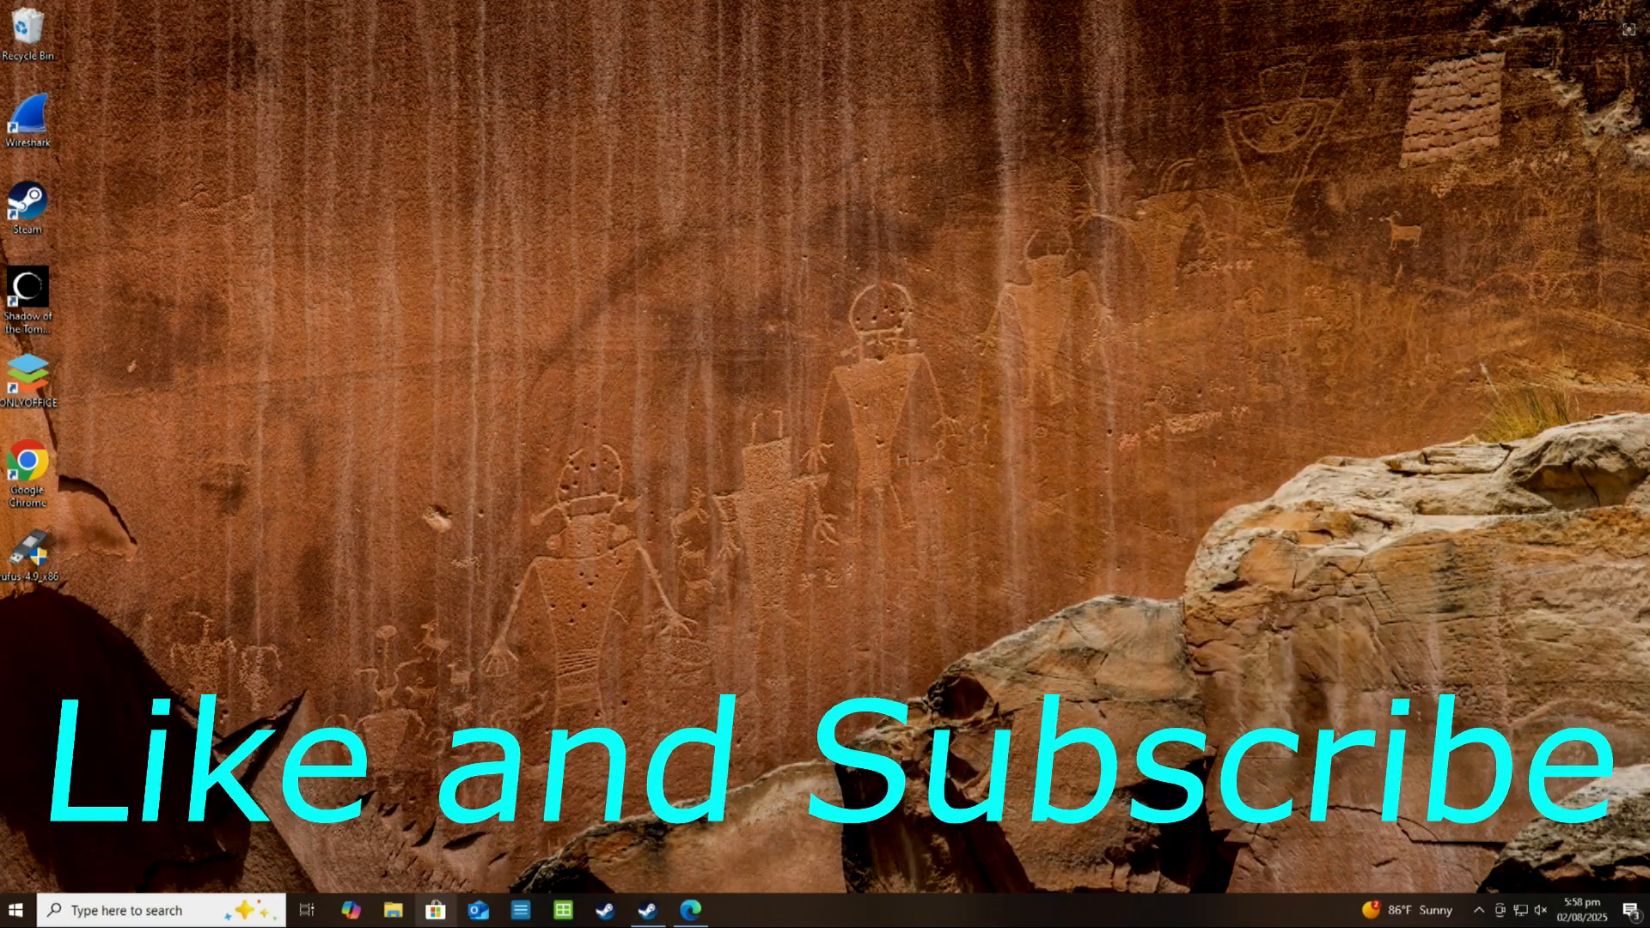
Create a blank document and a blank spreadsheet in ONLYOFFICE, and close the window with both
{"action": "left_click", "coordinate": [521, 910]}
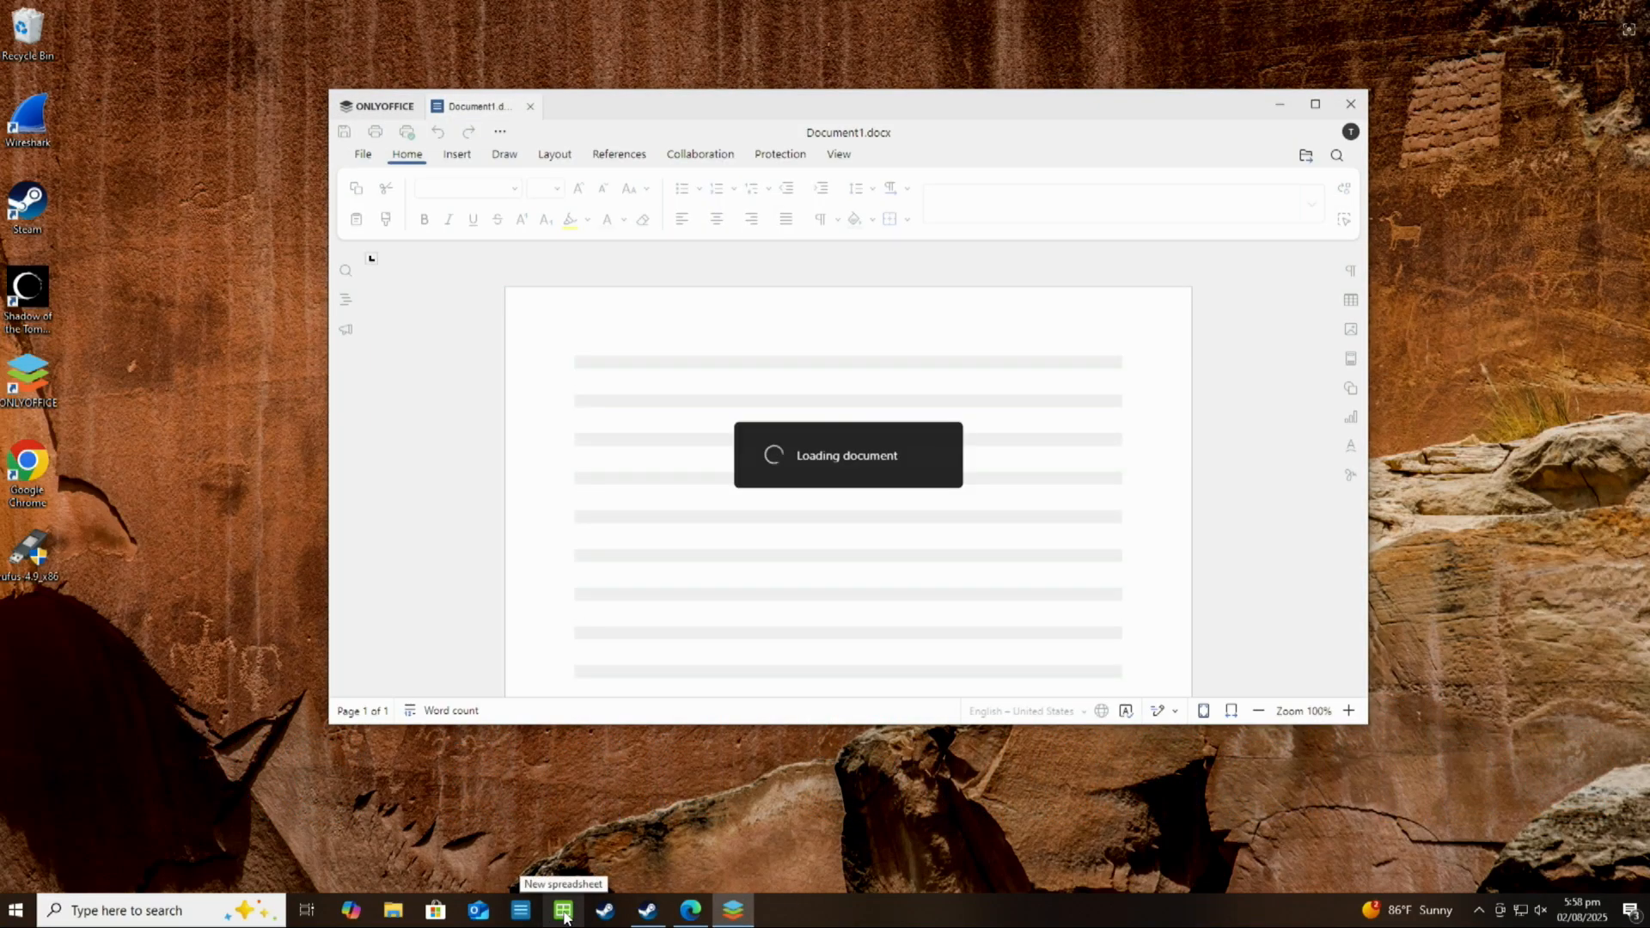
{"action": "left_click", "coordinate": [564, 912]}
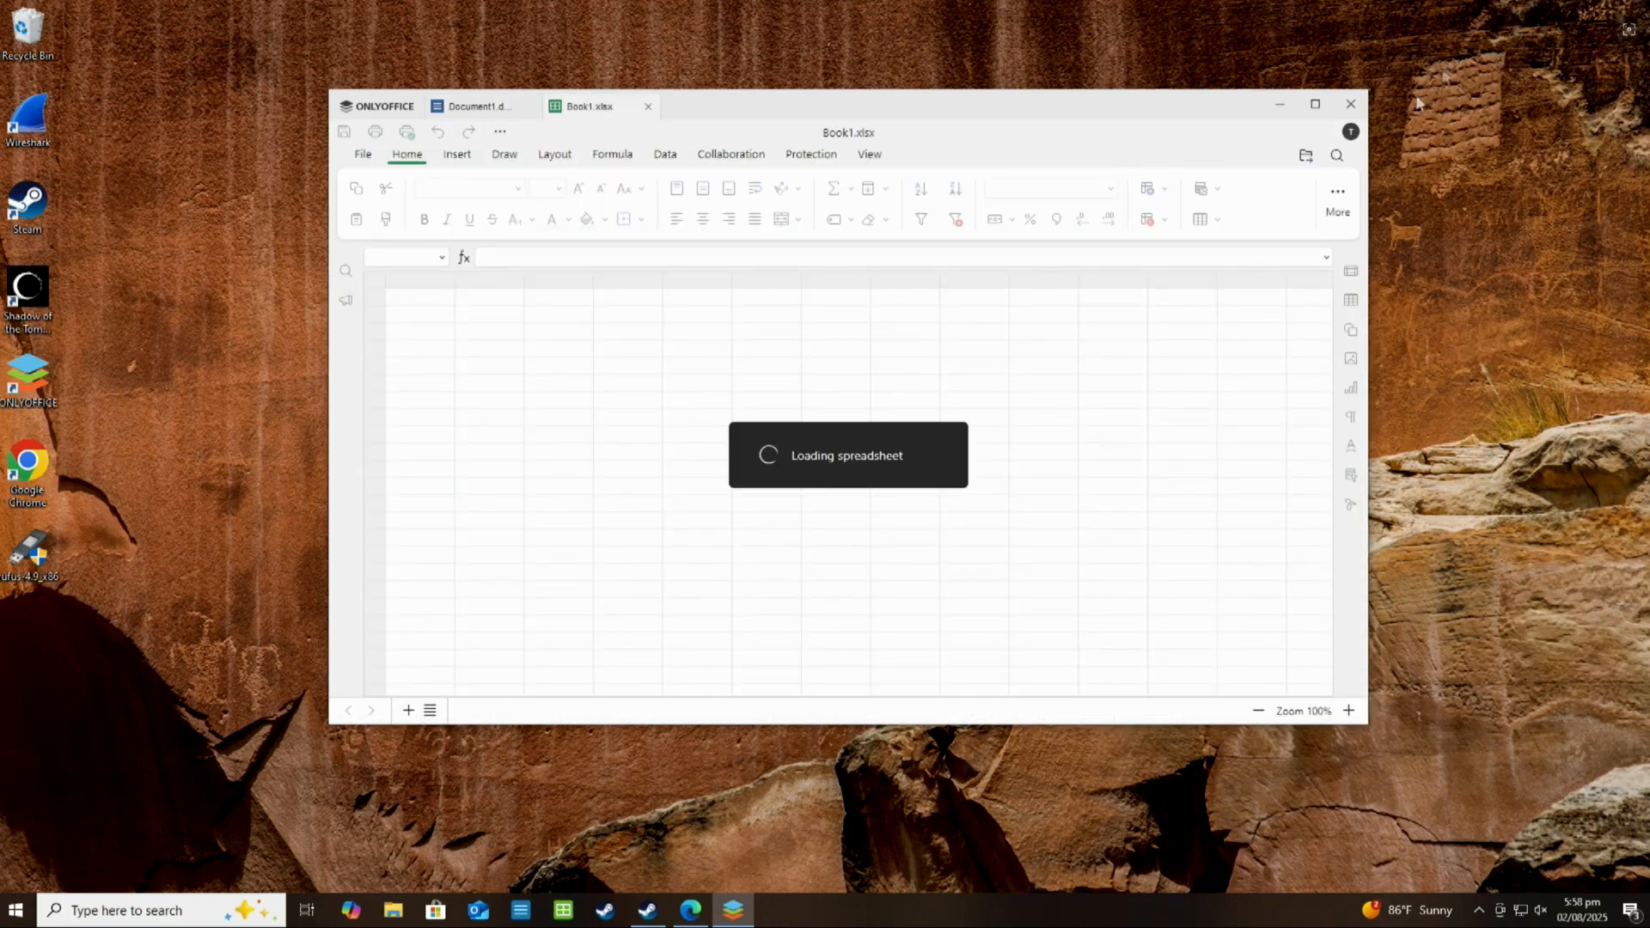
{"action": "left_click", "coordinate": [1353, 107]}
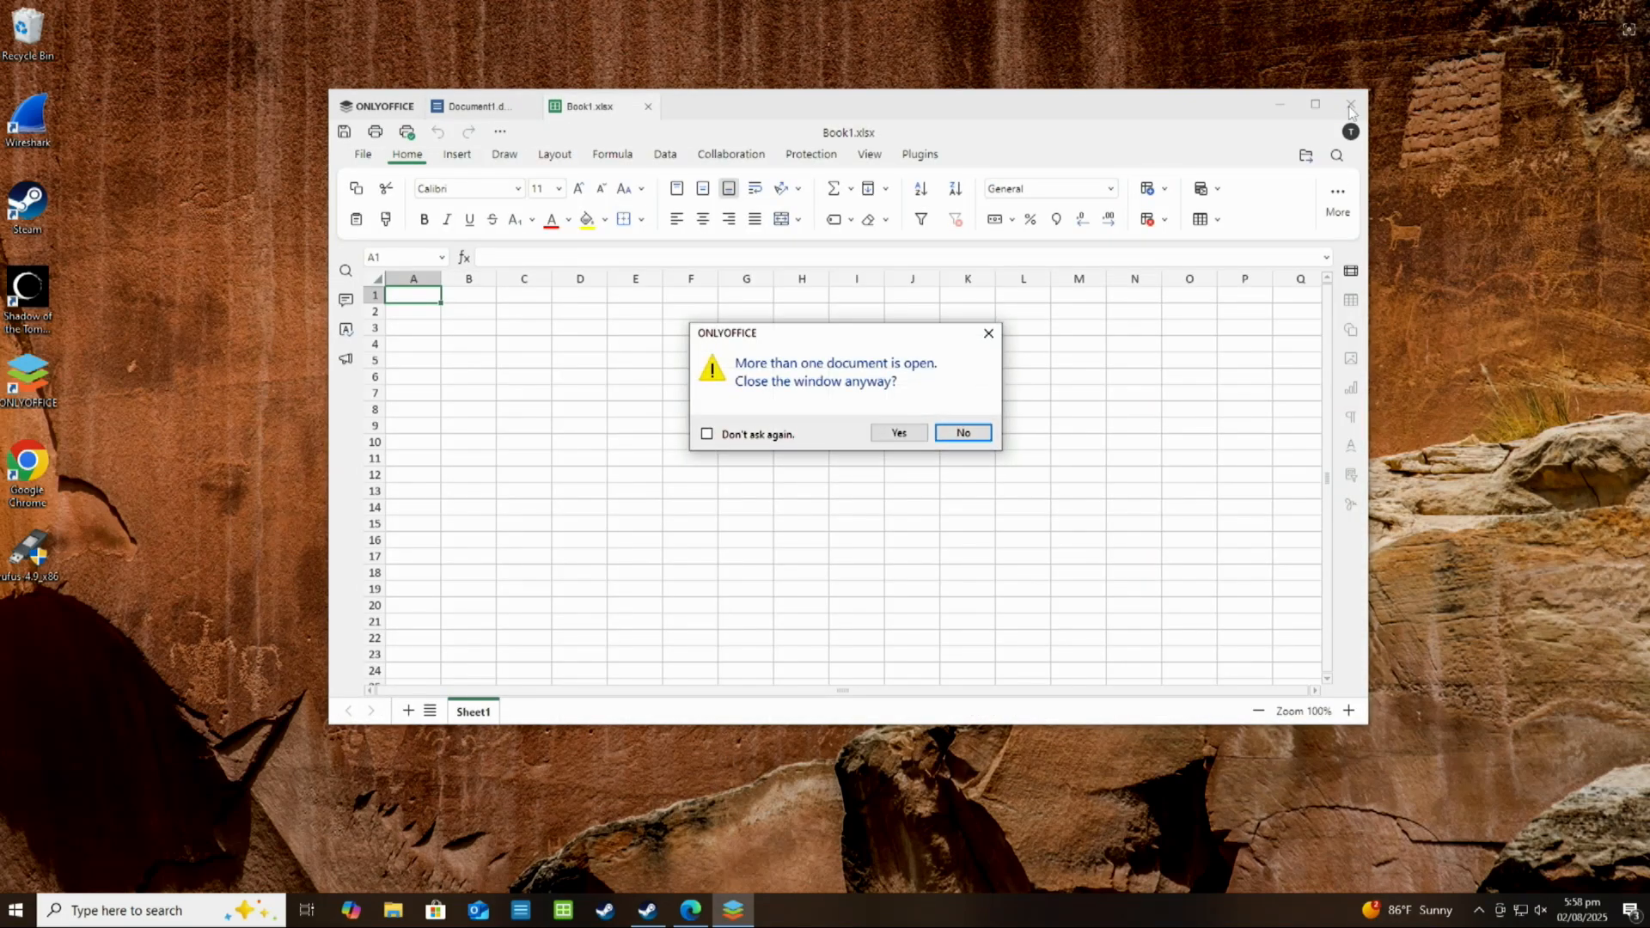
{"action": "left_click", "coordinate": [899, 432]}
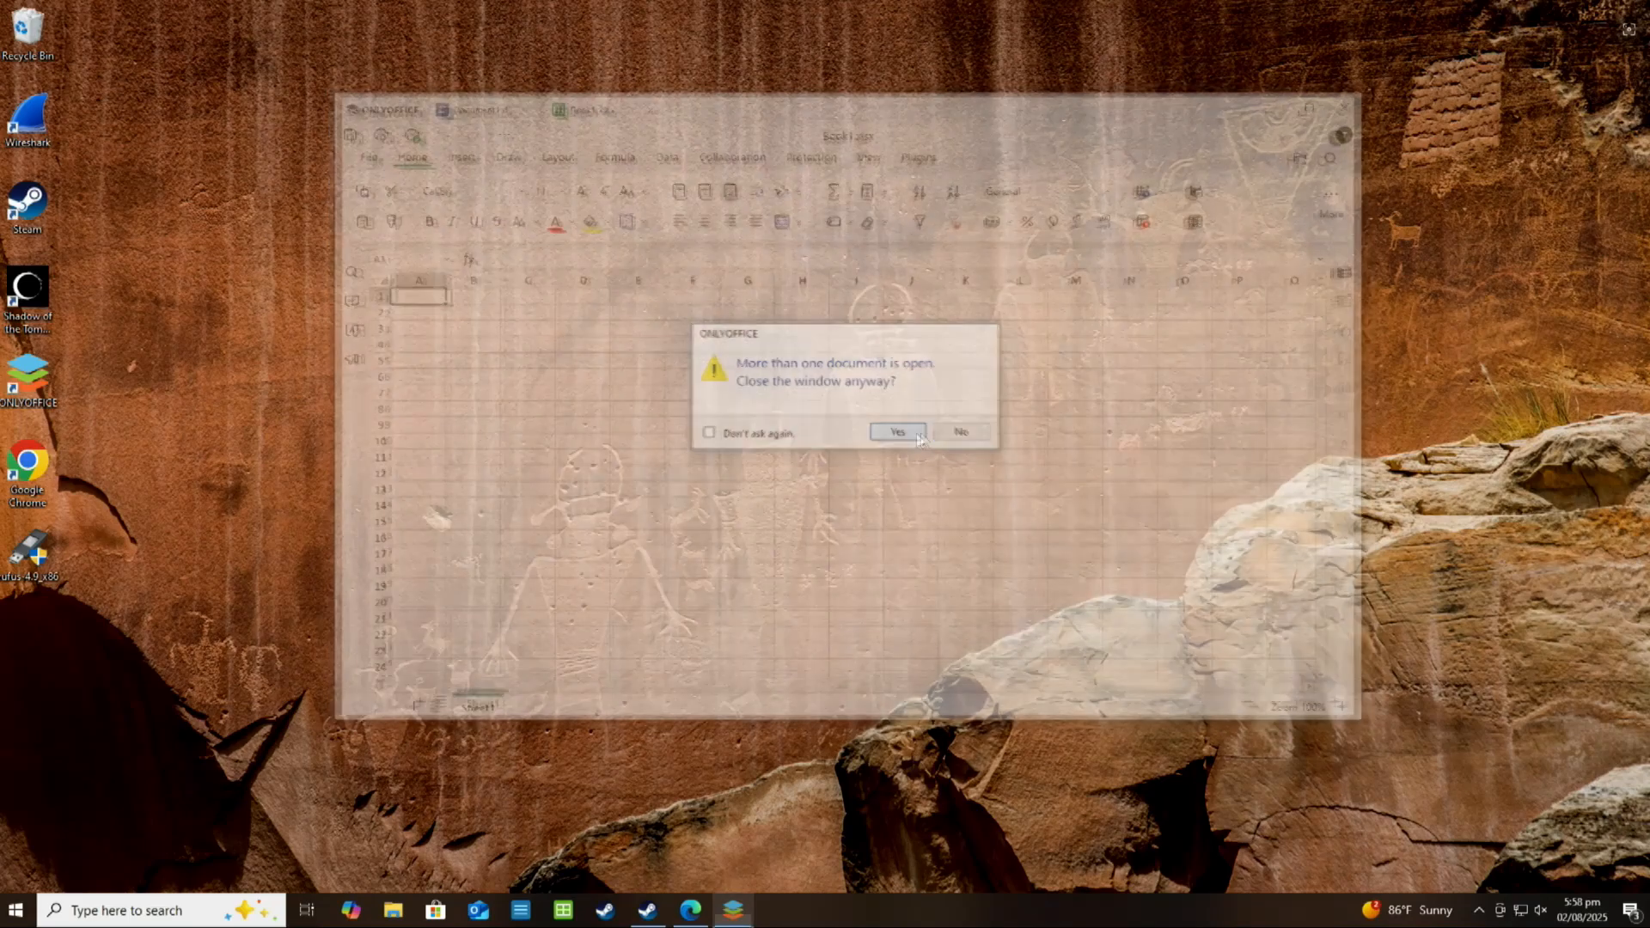
Open Google Chrome, shift its window slightly on the desktop, and close it
{"action": "double_click", "coordinate": [30, 464]}
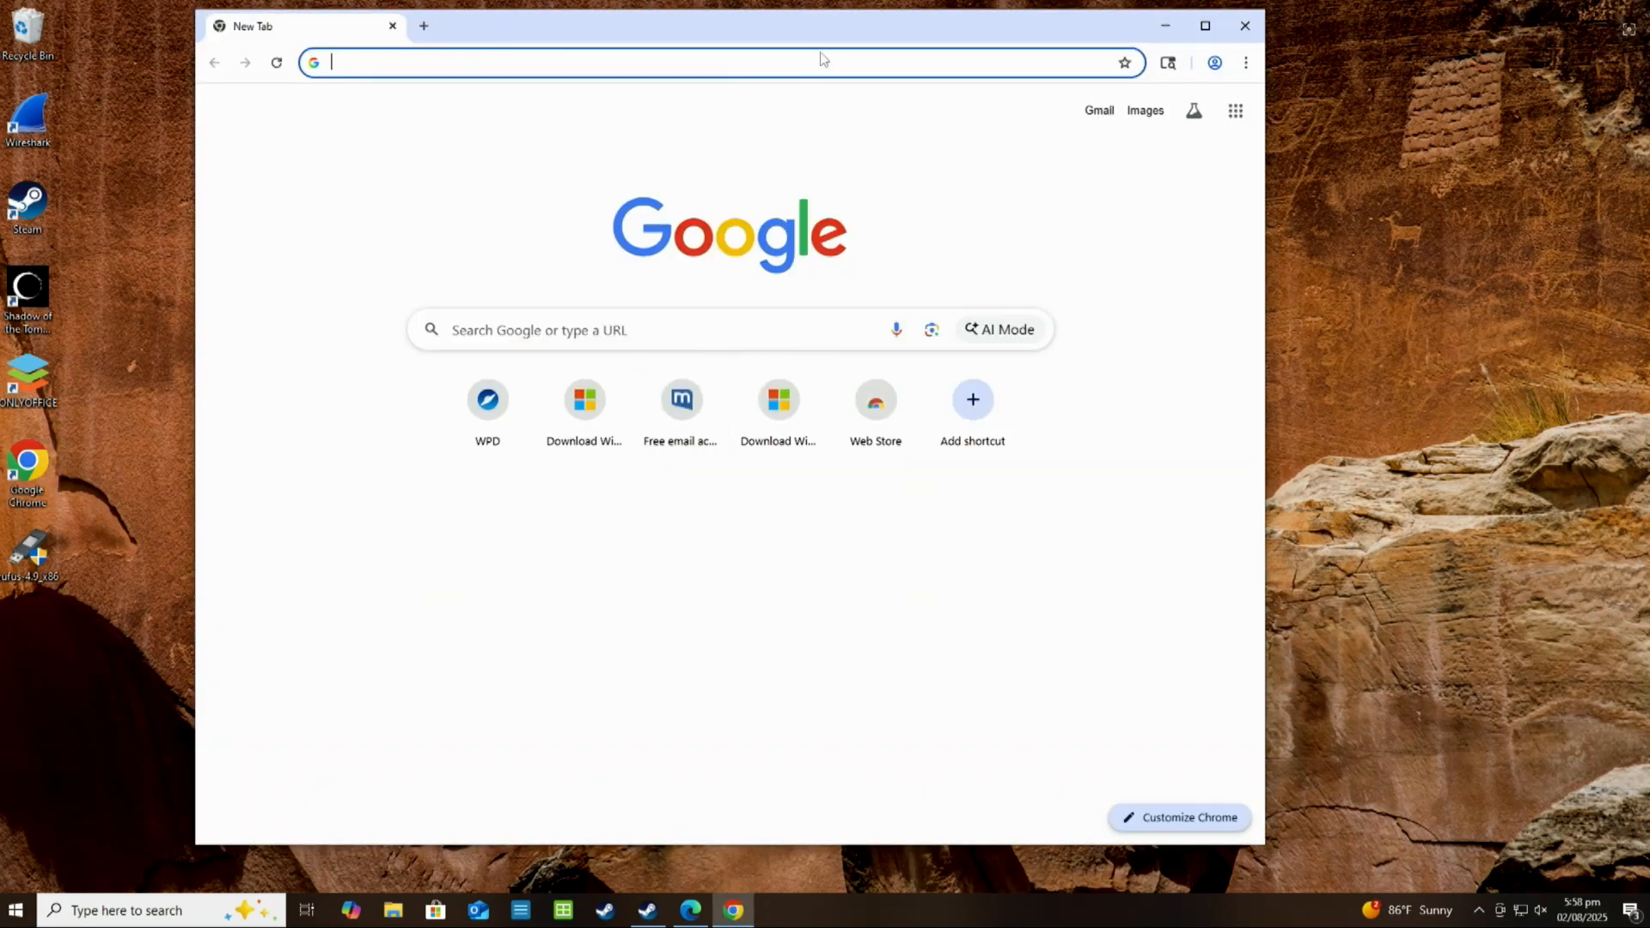
{"action": "left_click_drag", "start_coordinate": [839, 41], "coordinate": [885, 71]}
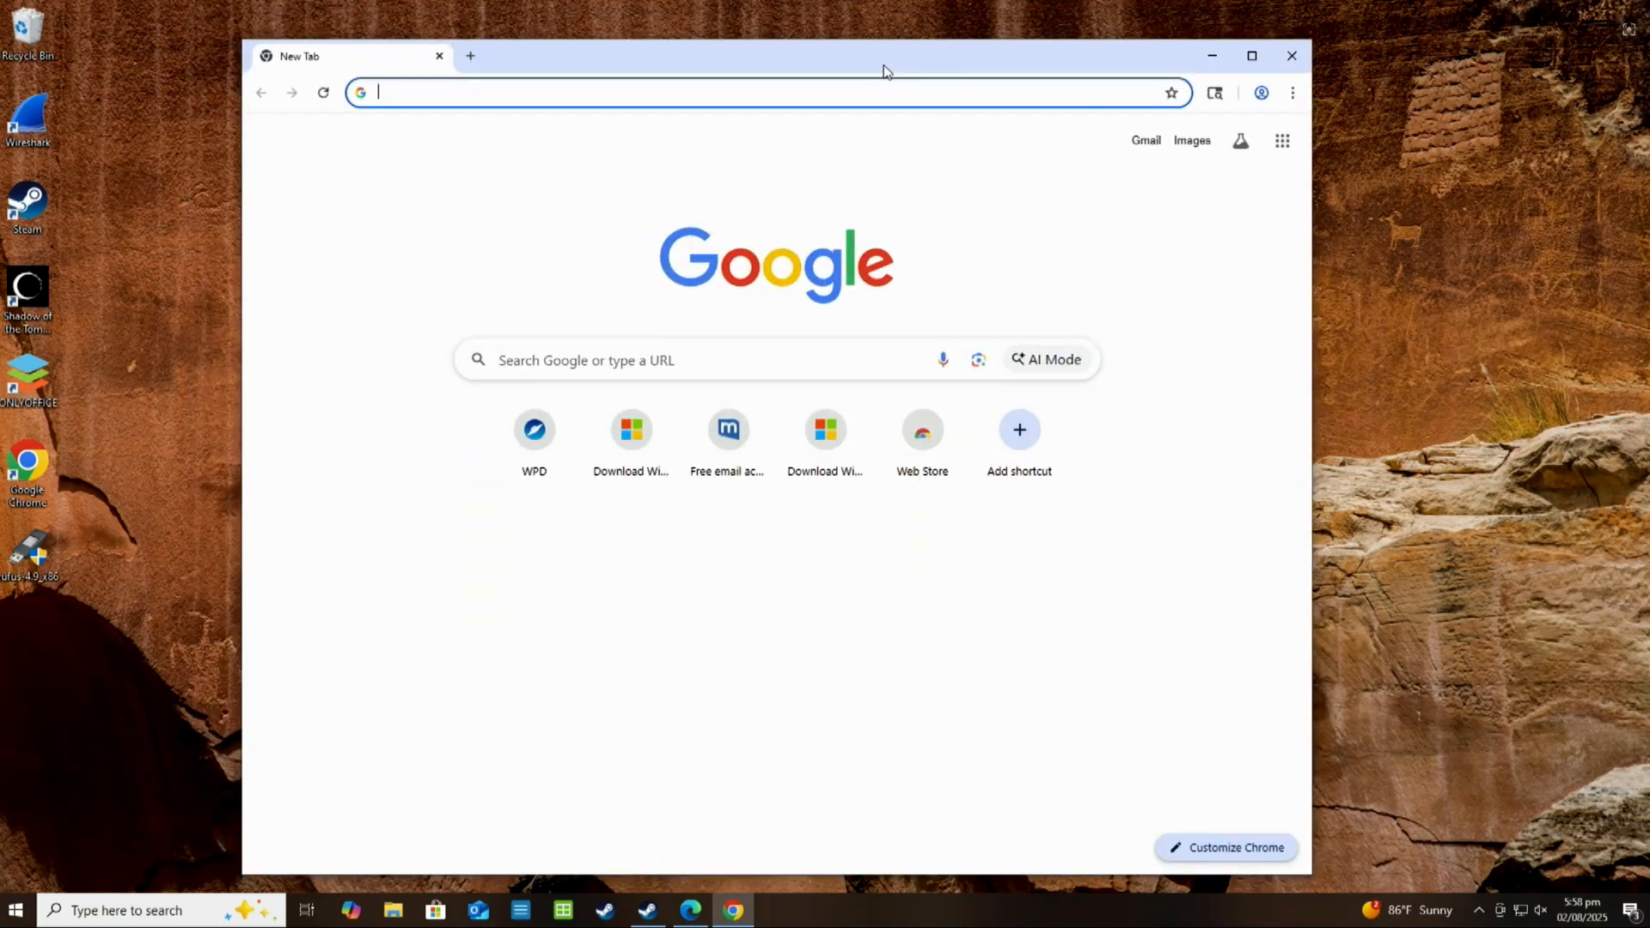
{"action": "left_click", "coordinate": [1298, 57]}
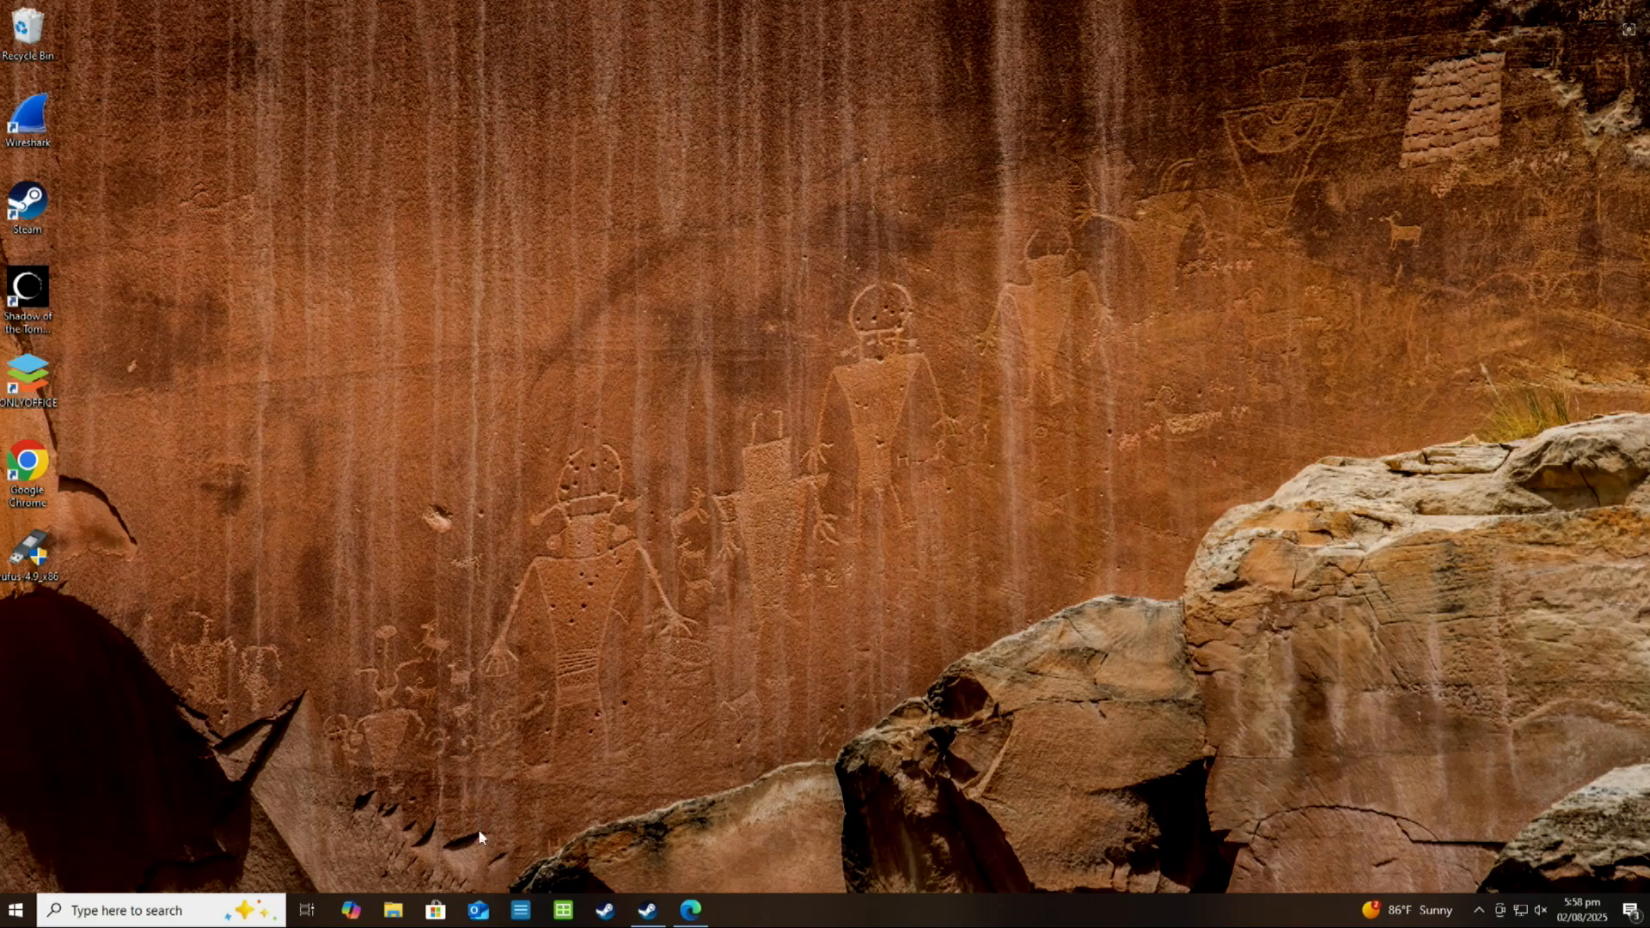
Switch to Microsoft Edge and highlight "Download Windows 11 Disk Image (ISO)" on Microsoft's Windows 11 download page
{"action": "left_click", "coordinate": [690, 909]}
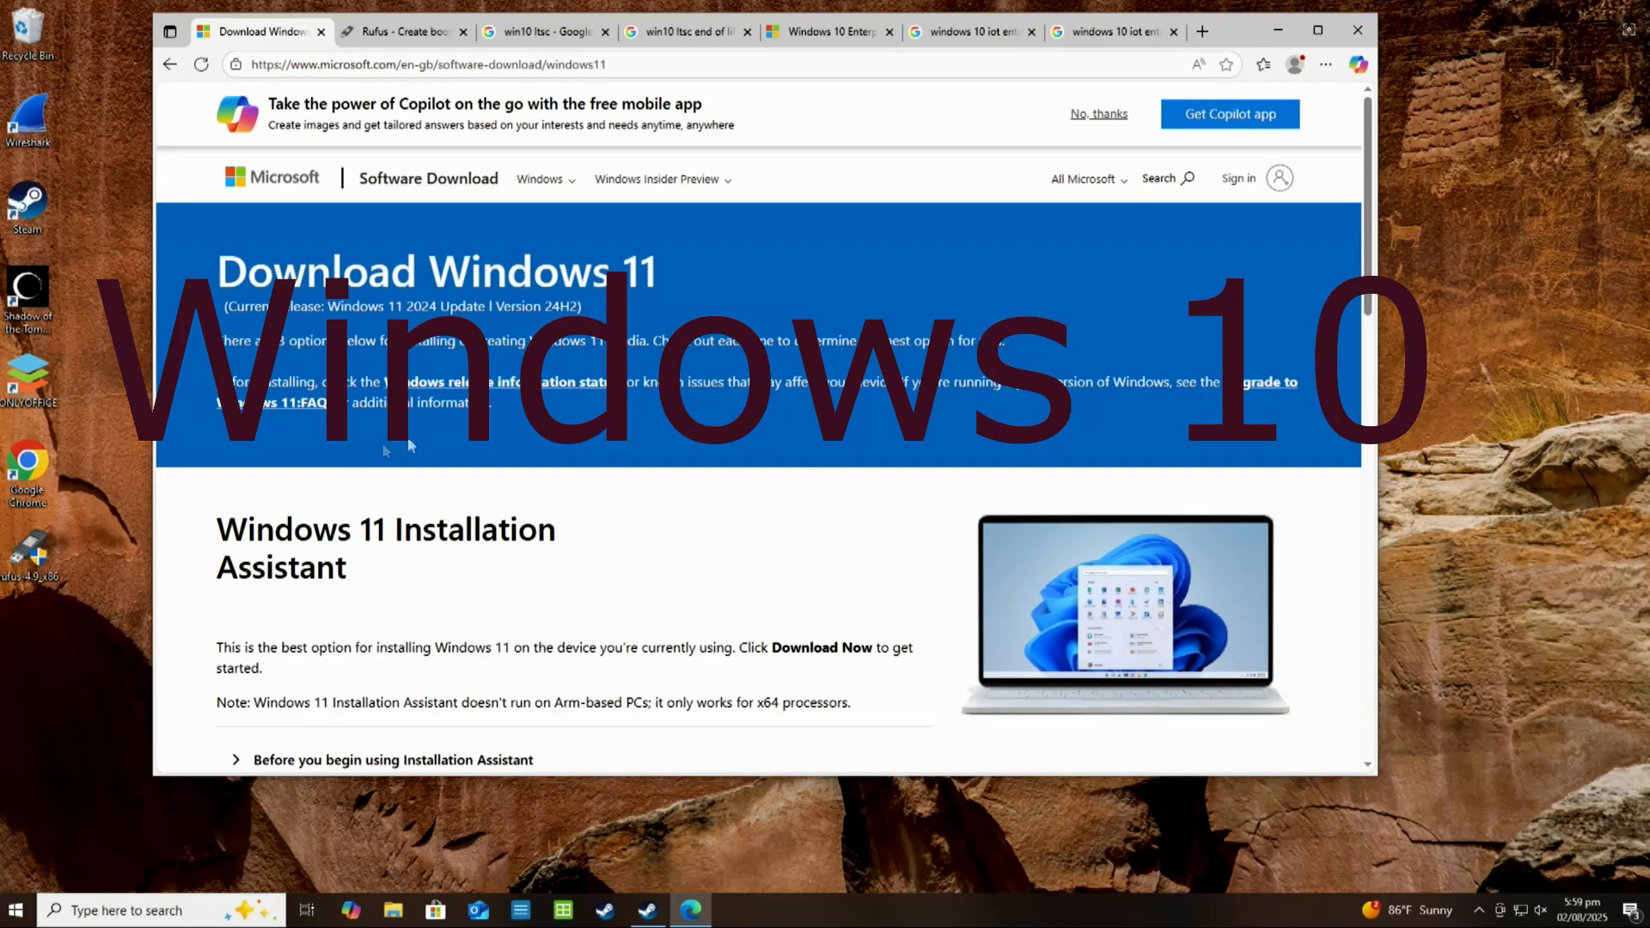
{"action": "scroll", "coordinate": [756, 468], "scroll_direction": "down", "scroll_amount": 2}
{"action": "scroll", "coordinate": [756, 469], "scroll_direction": "down", "scroll_amount": 10}
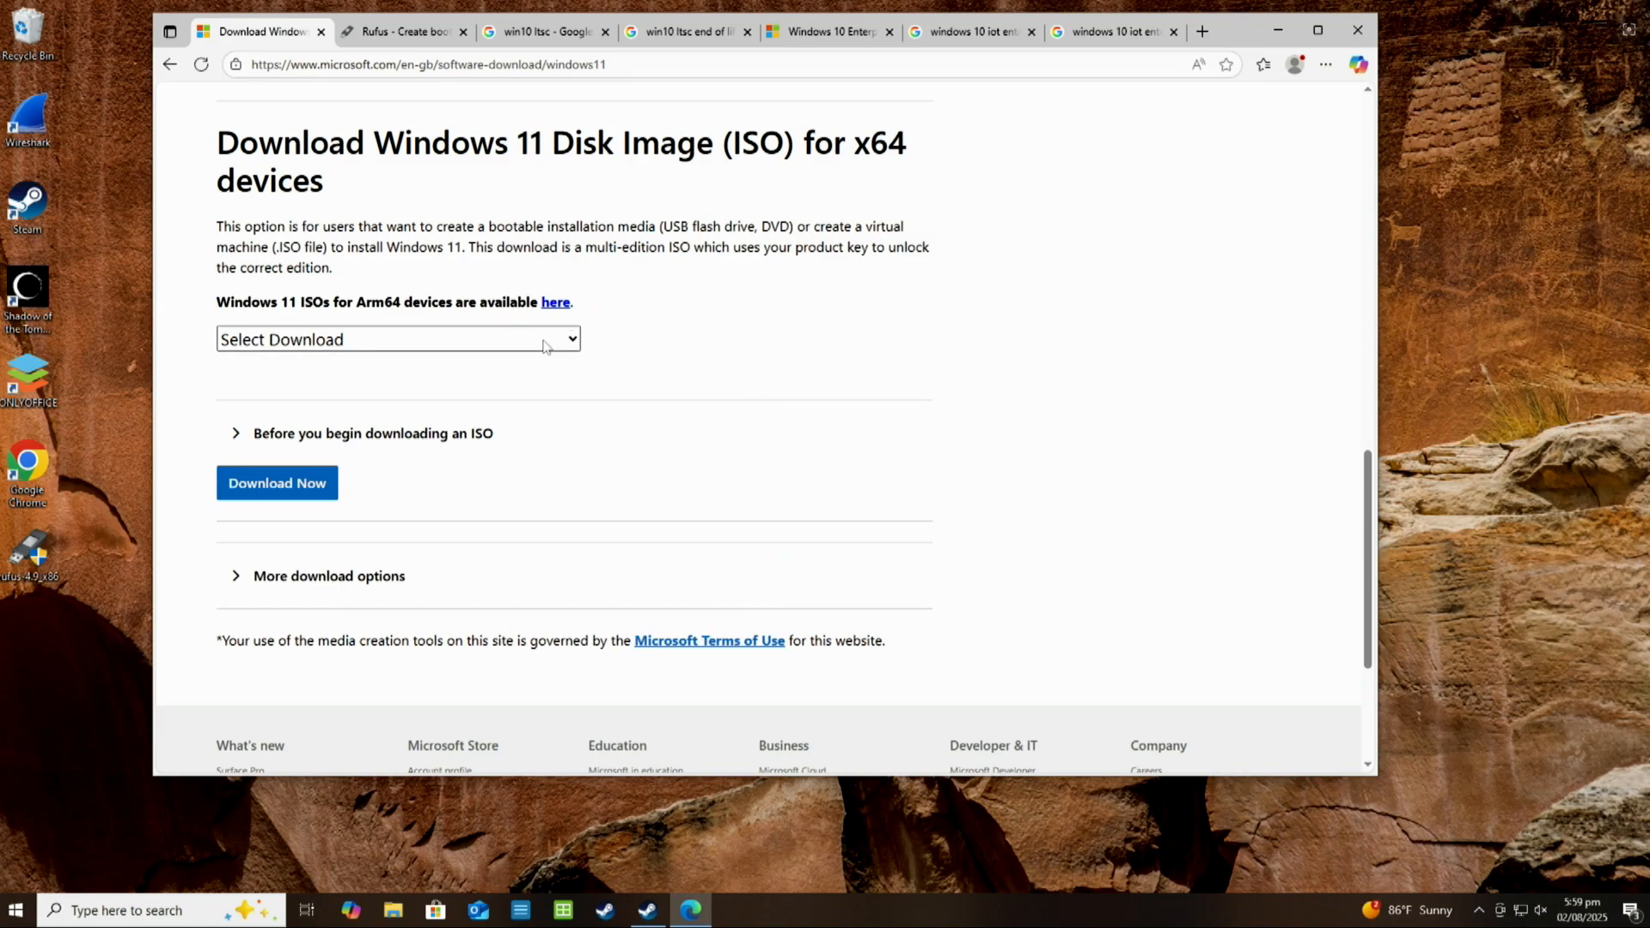
{"action": "scroll", "coordinate": [634, 304], "scroll_direction": "up", "scroll_amount": 4}
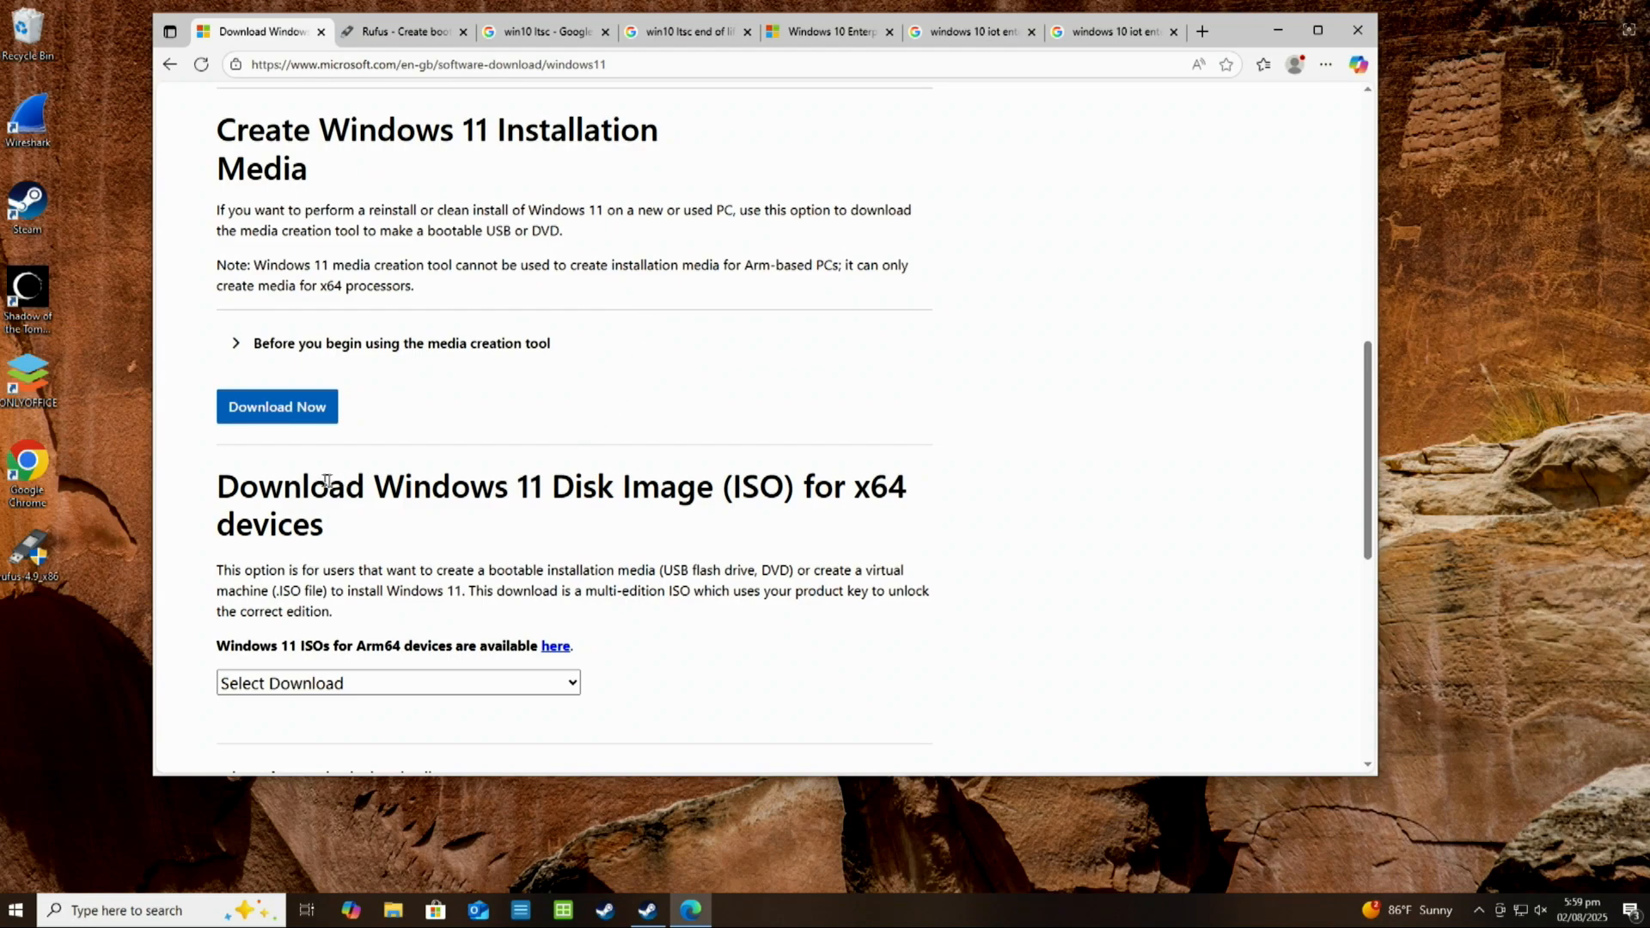
{"action": "left_click_drag", "start_coordinate": [228, 493], "coordinate": [795, 496]}
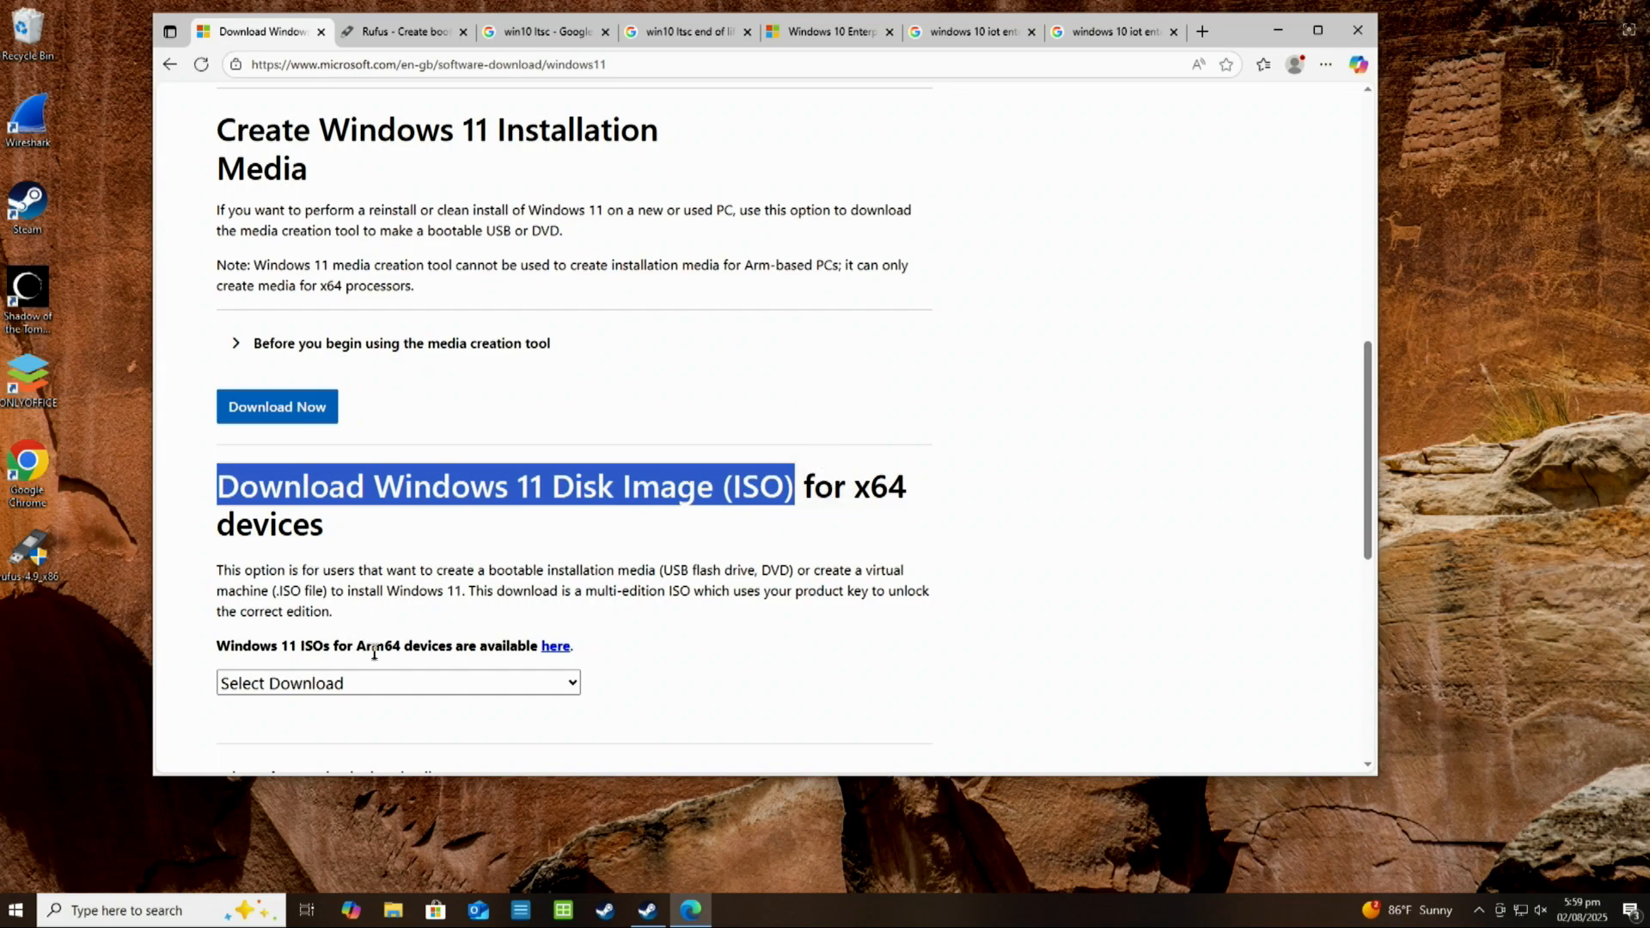
Choose Windows 11 (multi-edition ISO for x64 devices) as the disk image and submit the download request
{"action": "left_click", "coordinate": [389, 692]}
{"action": "left_click", "coordinate": [352, 744]}
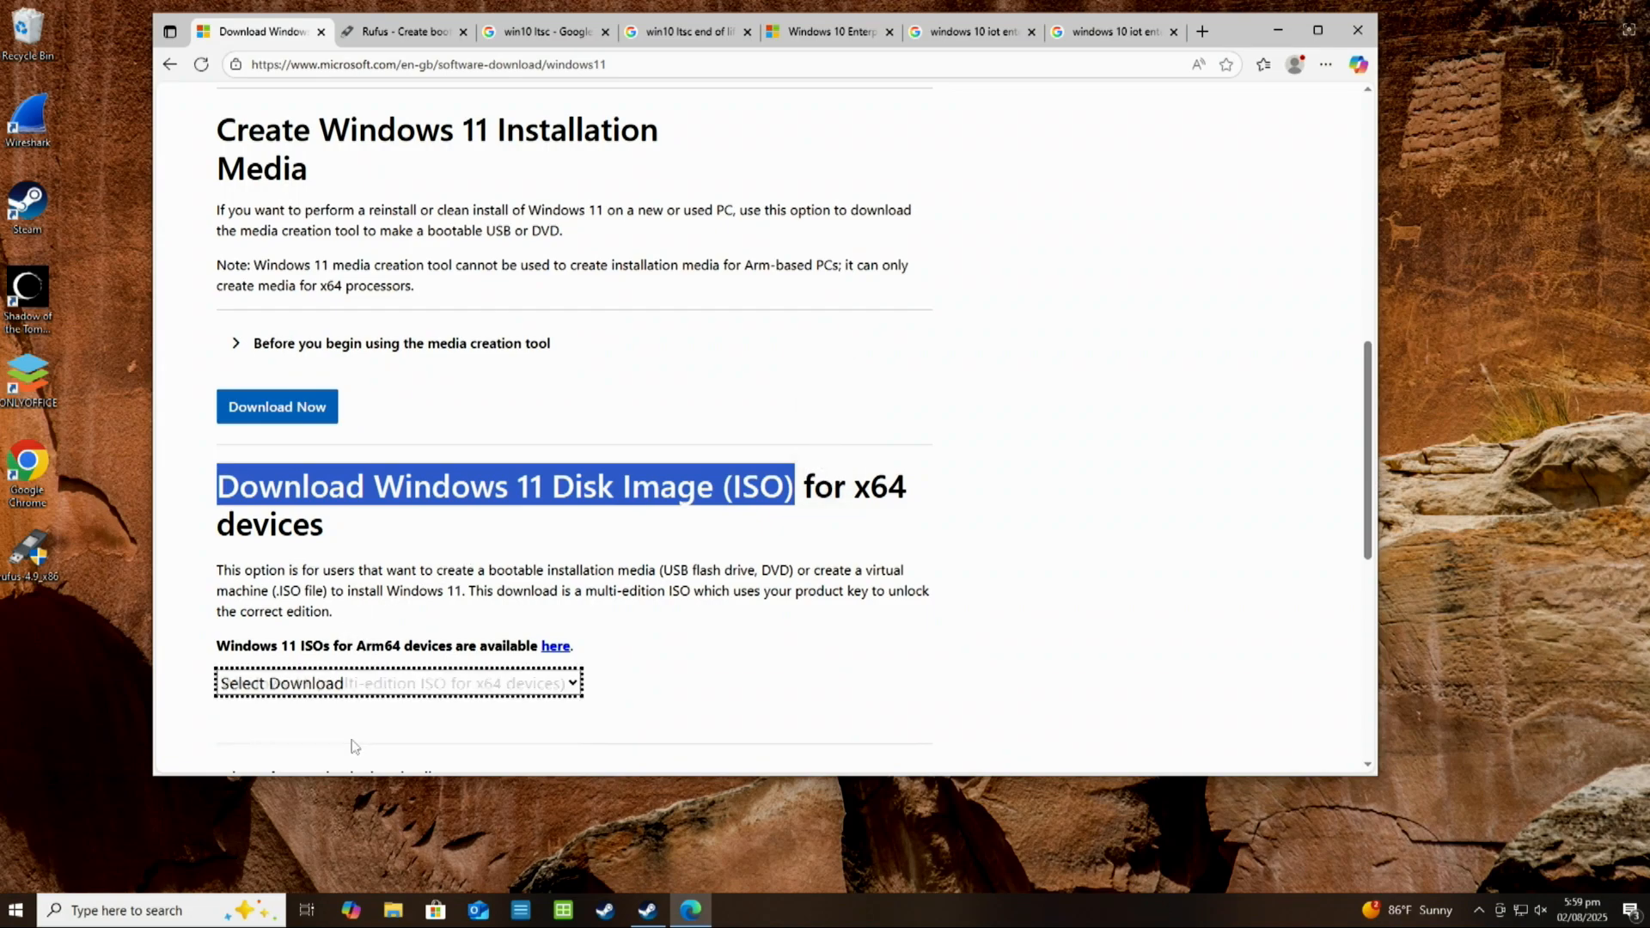
{"action": "scroll", "coordinate": [675, 622], "scroll_direction": "down", "scroll_amount": 2}
{"action": "left_click", "coordinate": [277, 658]}
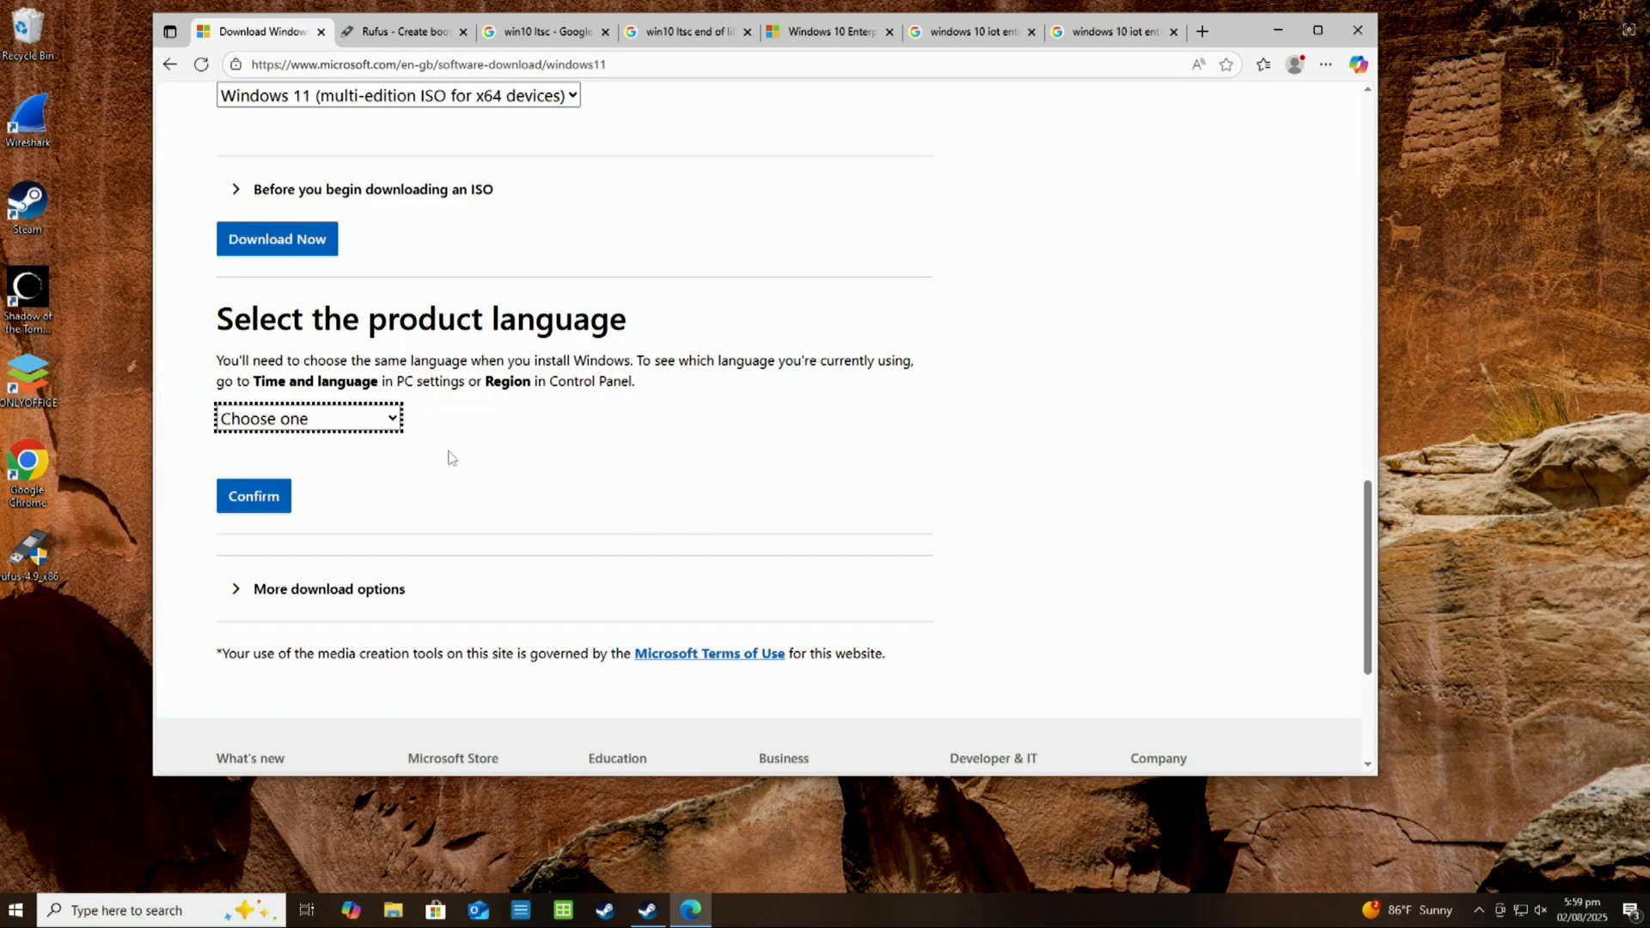
Set the product language to English (United States) and confirm it to generate the 64-bit download link
{"action": "left_click", "coordinate": [376, 430]}
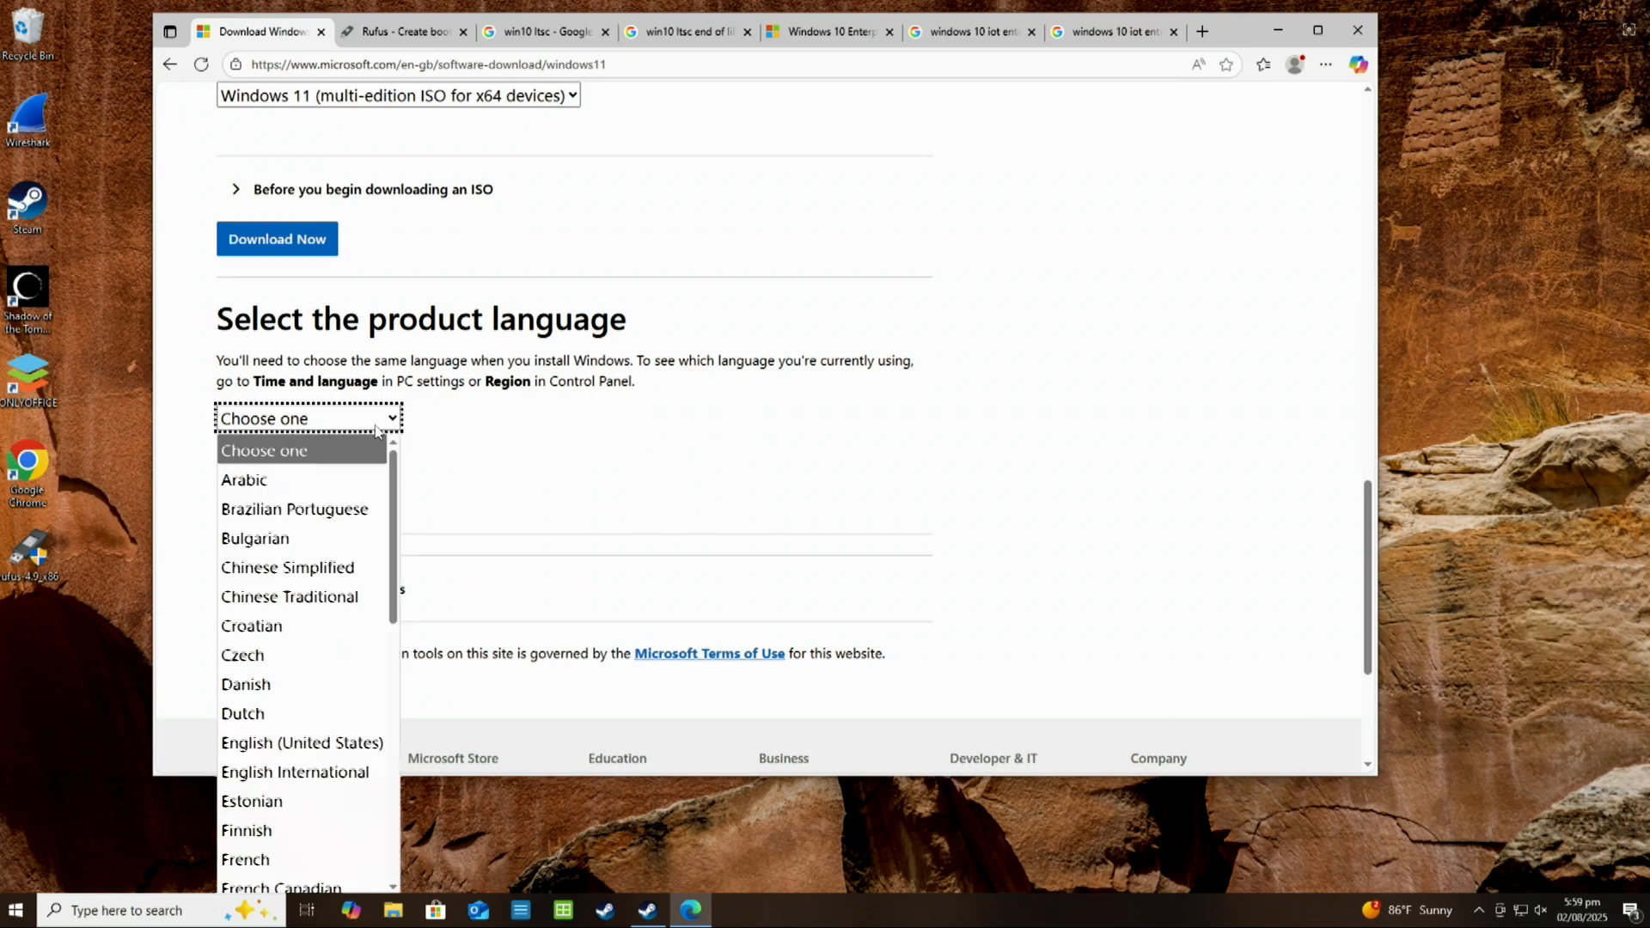
{"action": "left_click", "coordinate": [284, 743]}
{"action": "left_click", "coordinate": [270, 503]}
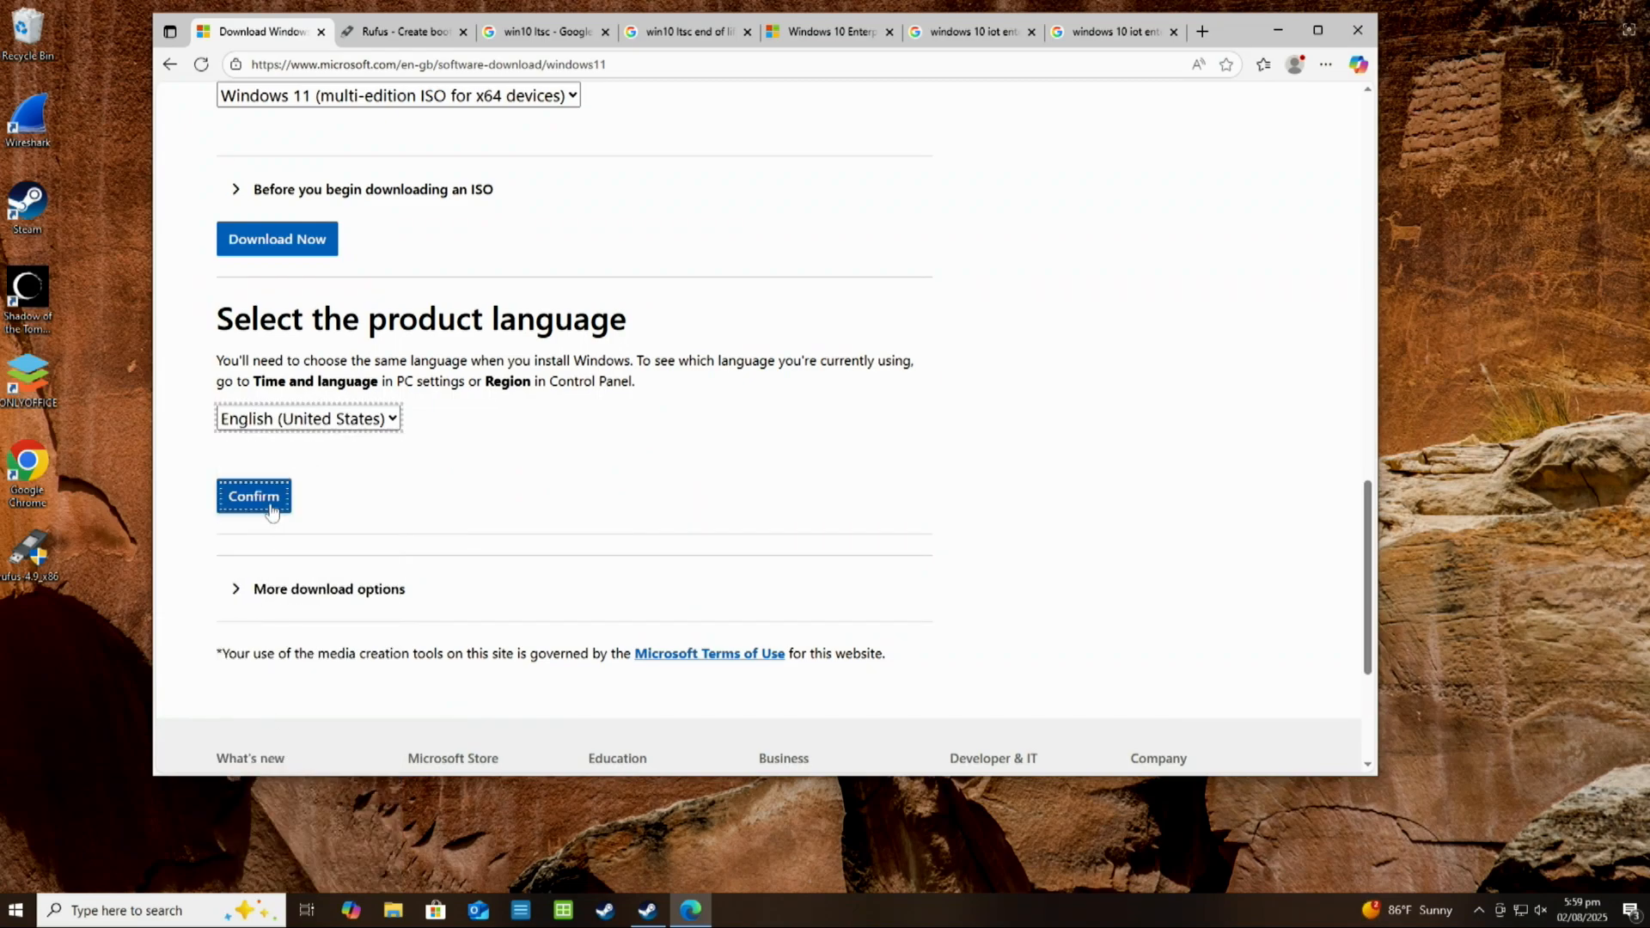
{"action": "scroll", "coordinate": [563, 166], "scroll_direction": "up", "scroll_amount": 2}
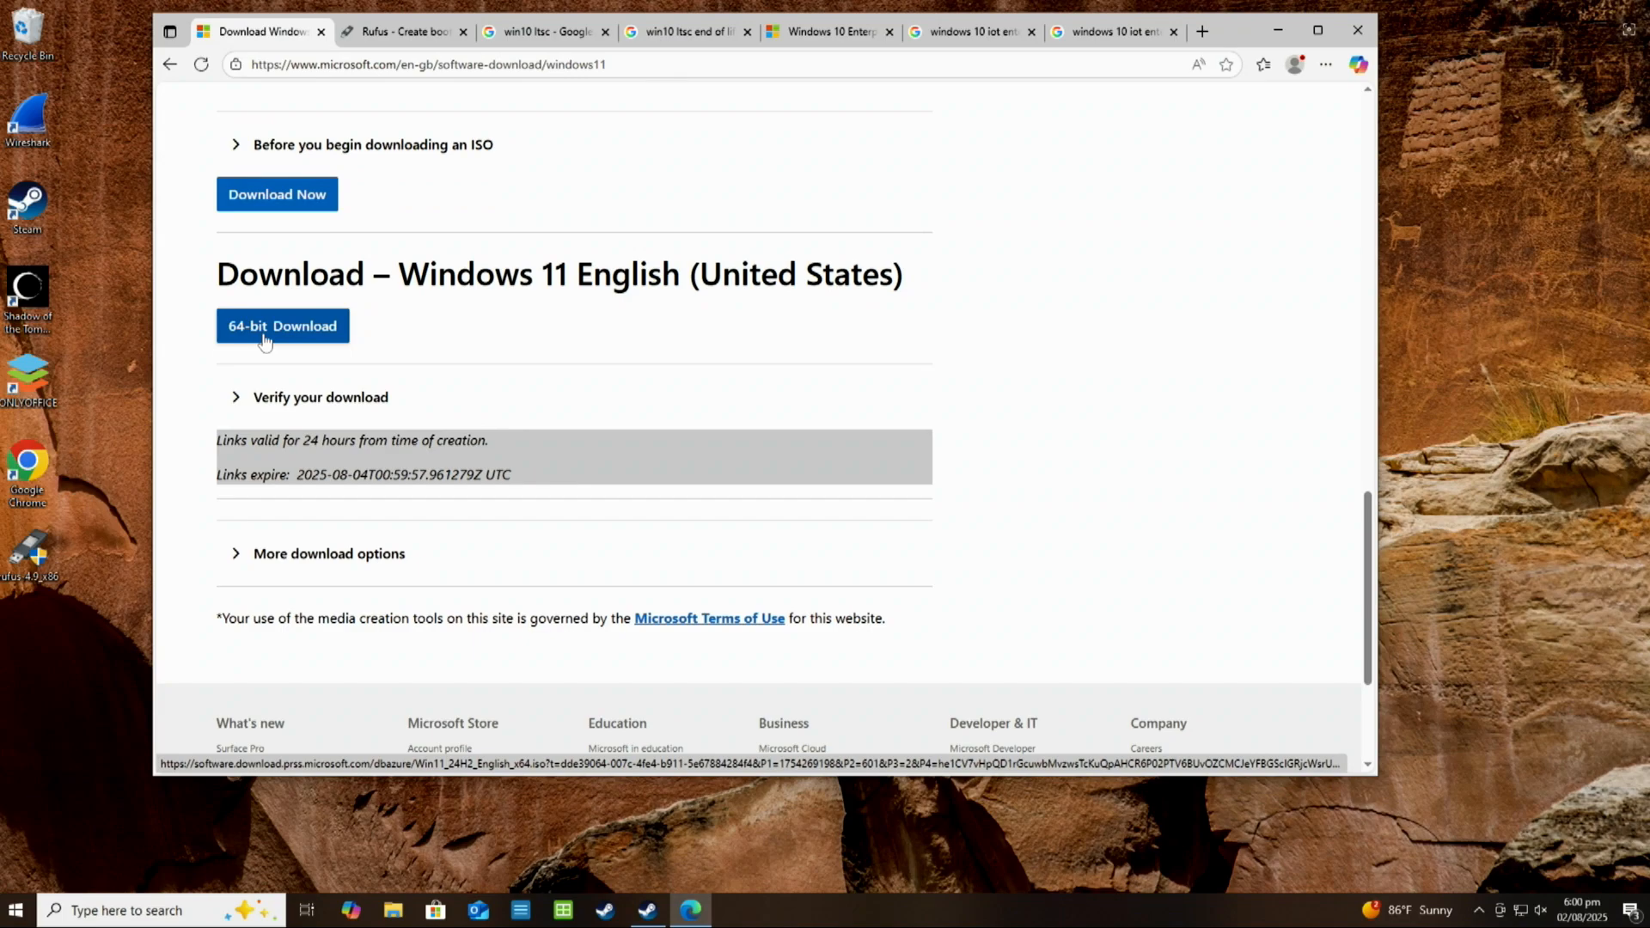
Dismiss the advert on the Rufus website and examine the list of latest releases in its Download section
{"action": "left_click", "coordinate": [413, 35]}
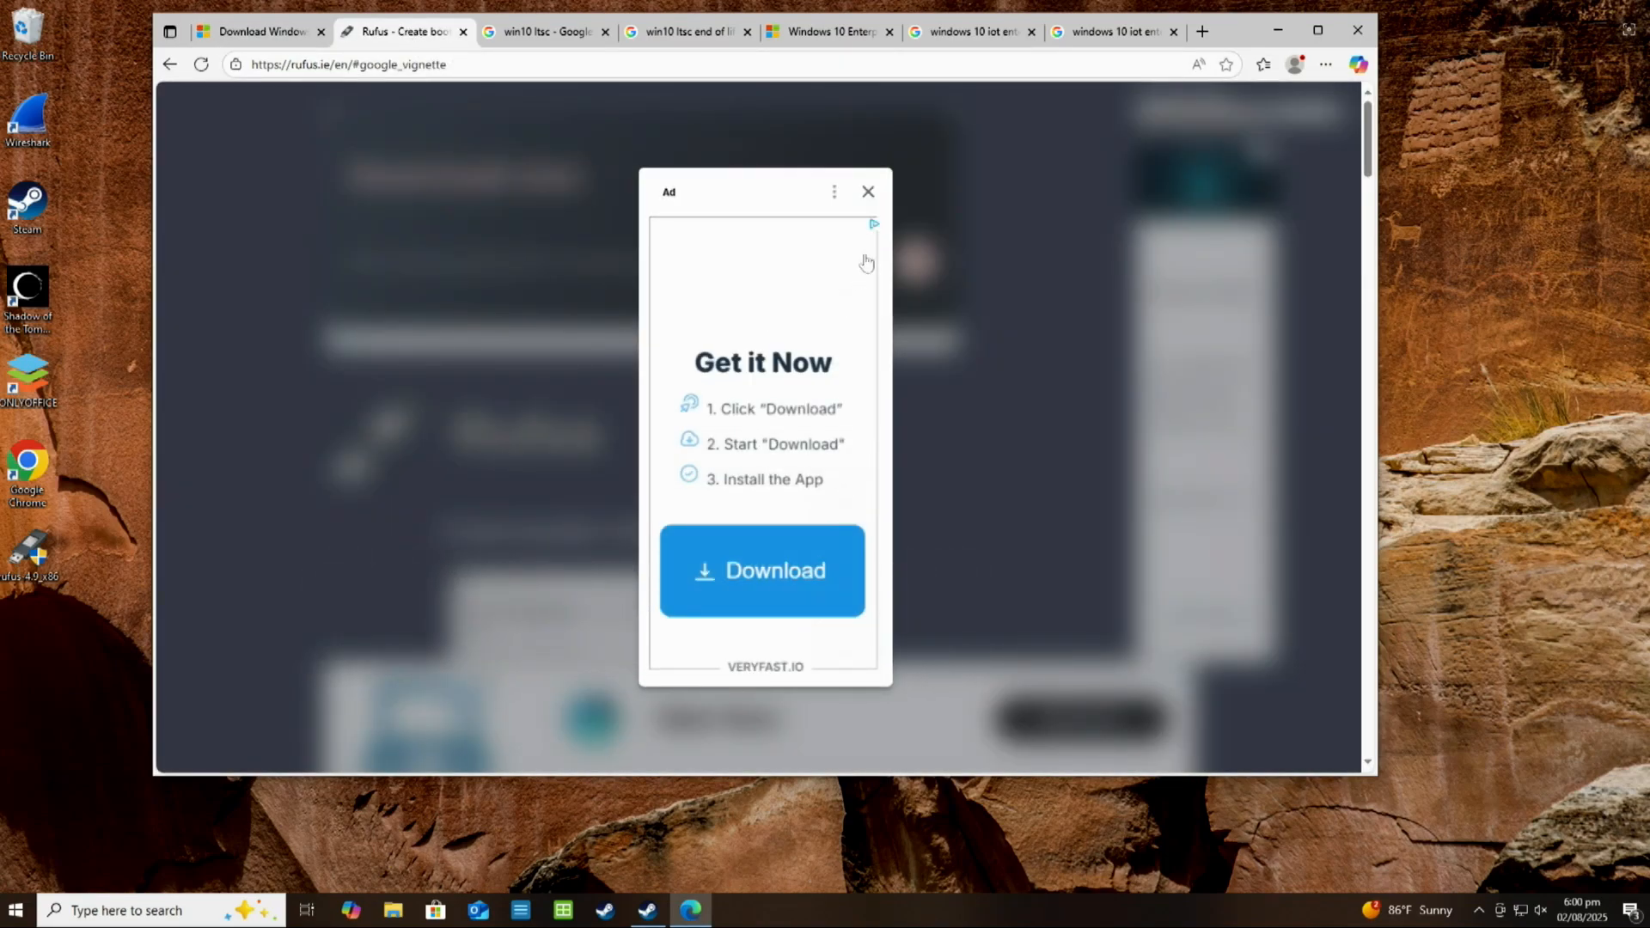
{"action": "left_click", "coordinate": [868, 191]}
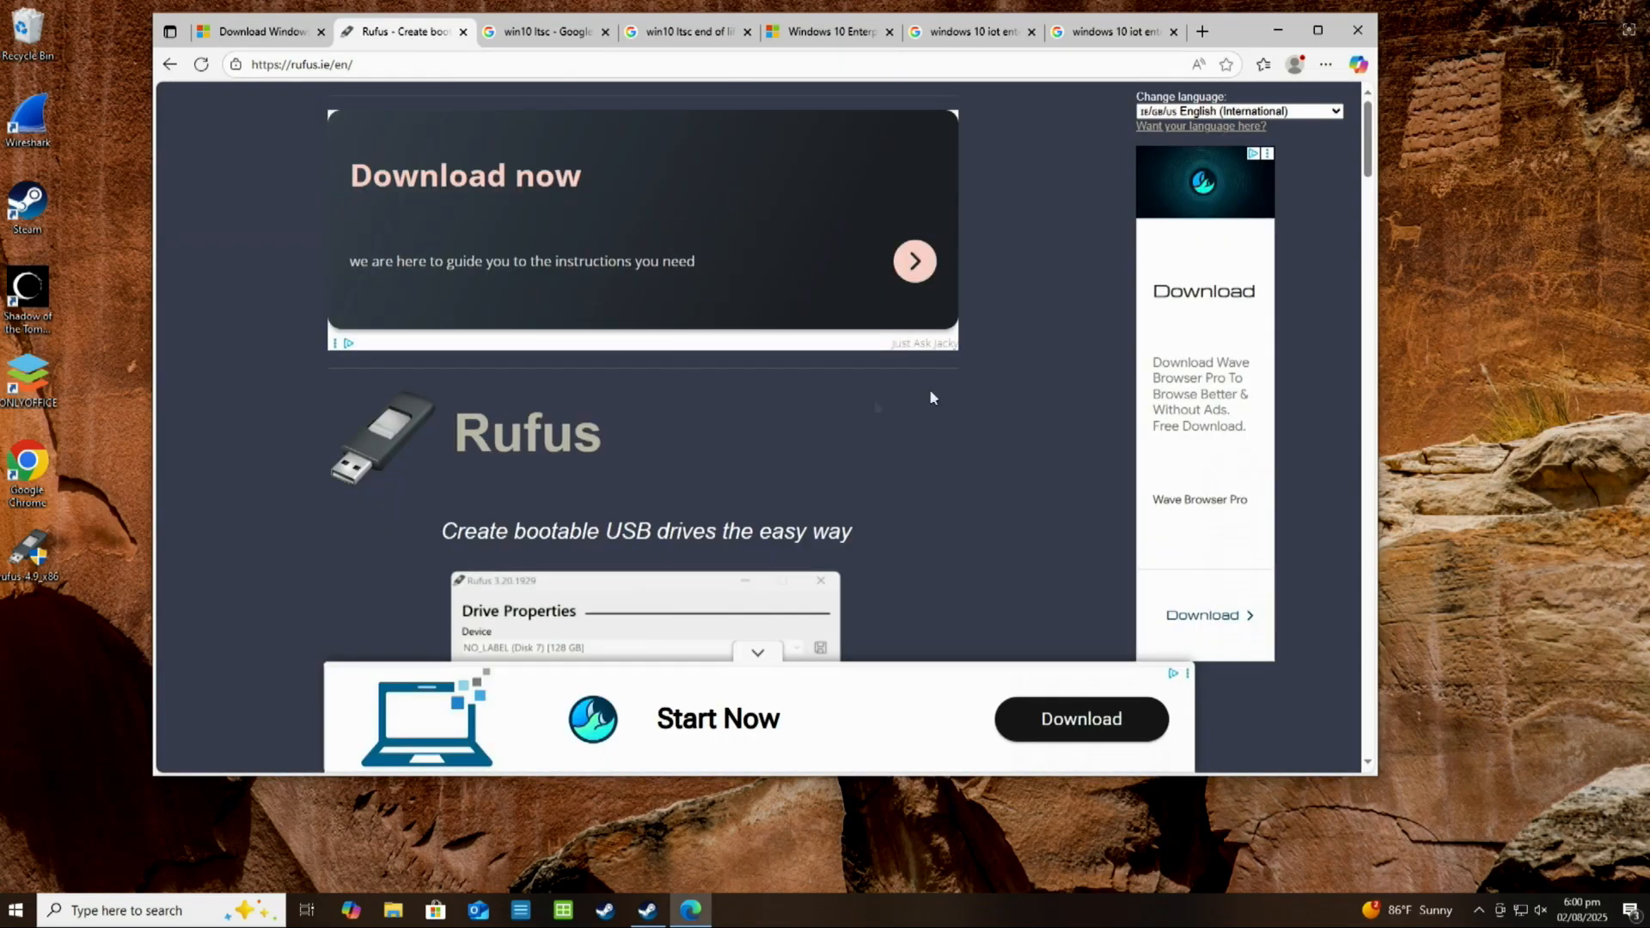
{"action": "scroll", "coordinate": [997, 365], "scroll_direction": "down", "scroll_amount": 6}
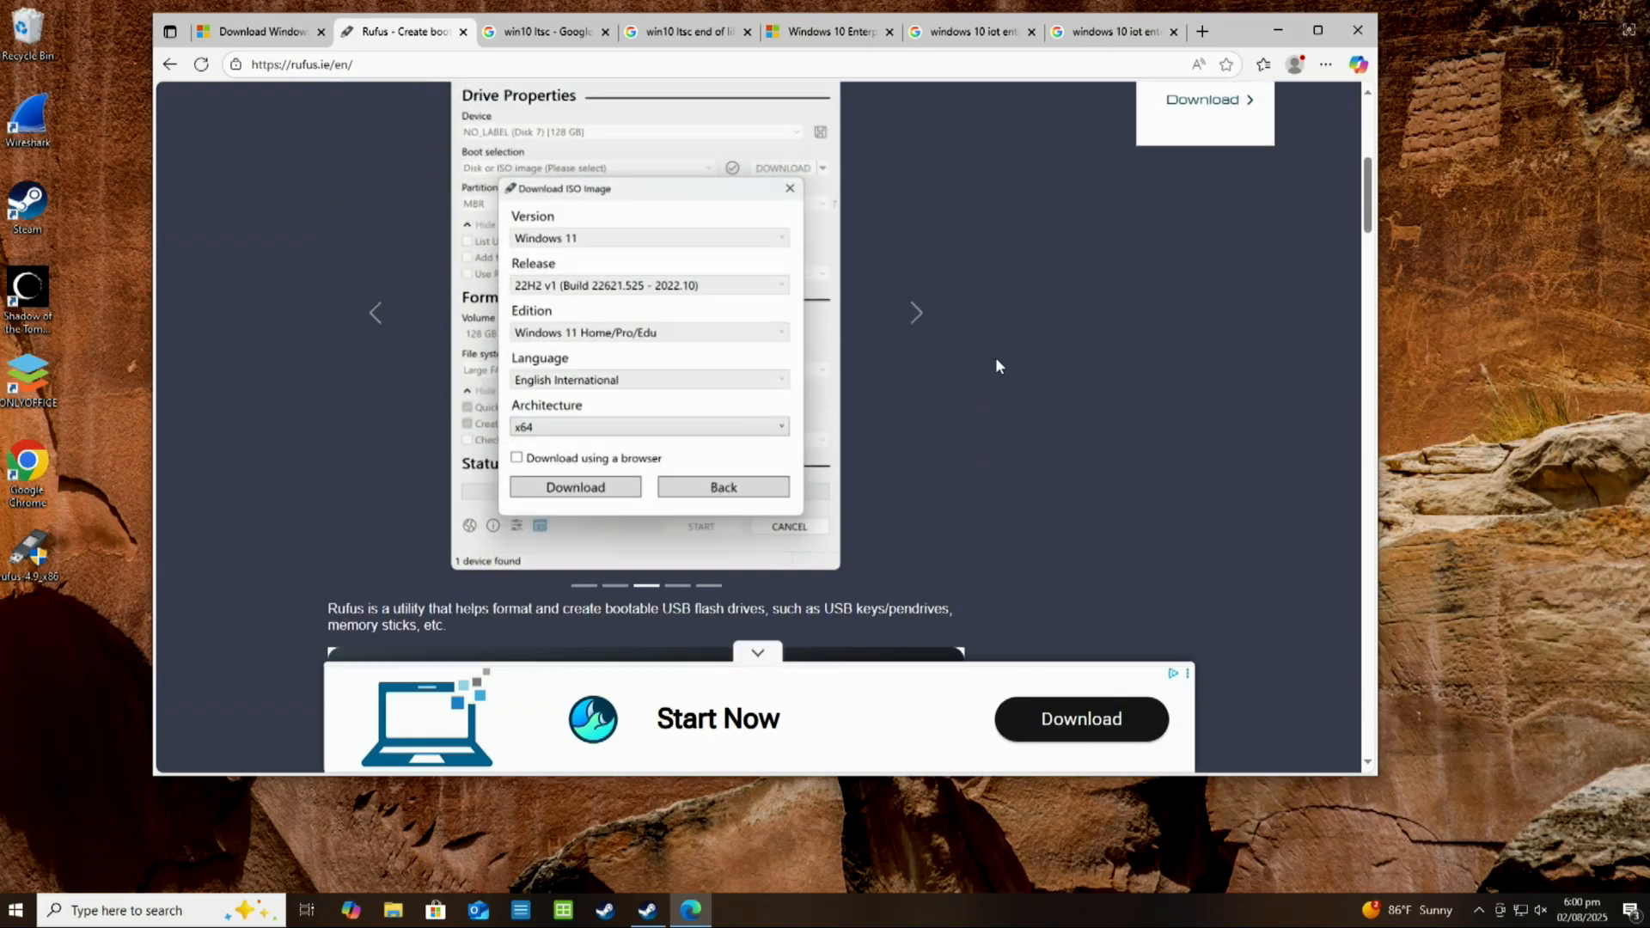
{"action": "scroll", "coordinate": [990, 368], "scroll_direction": "down", "scroll_amount": 10}
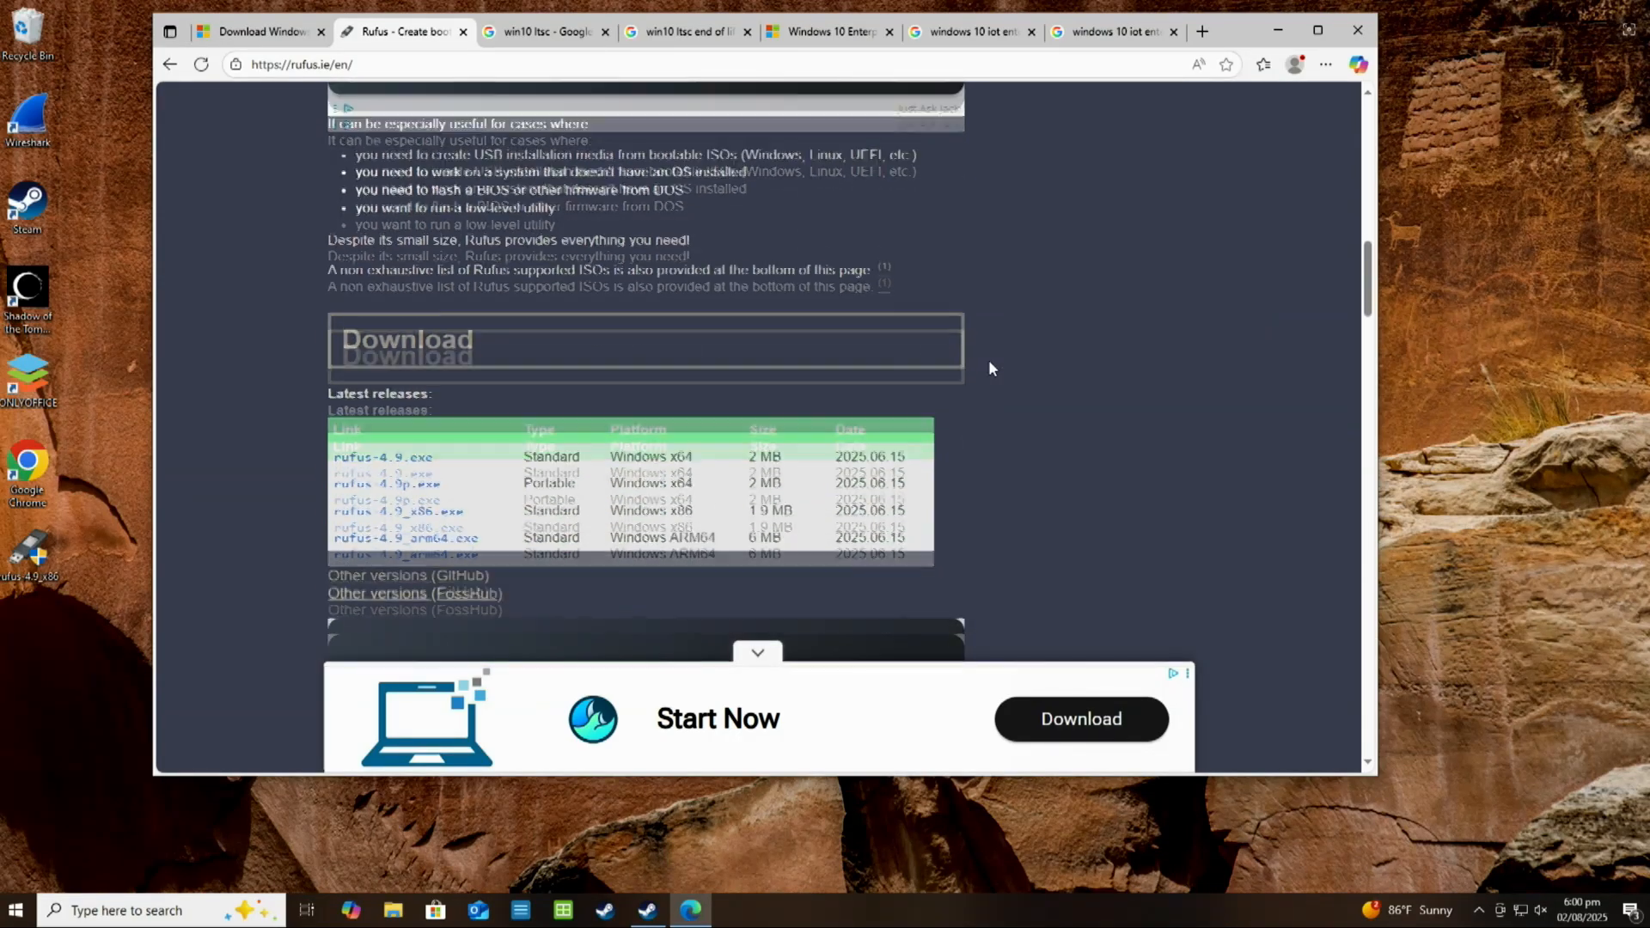
{"action": "scroll", "coordinate": [988, 368], "scroll_direction": "down", "scroll_amount": 2}
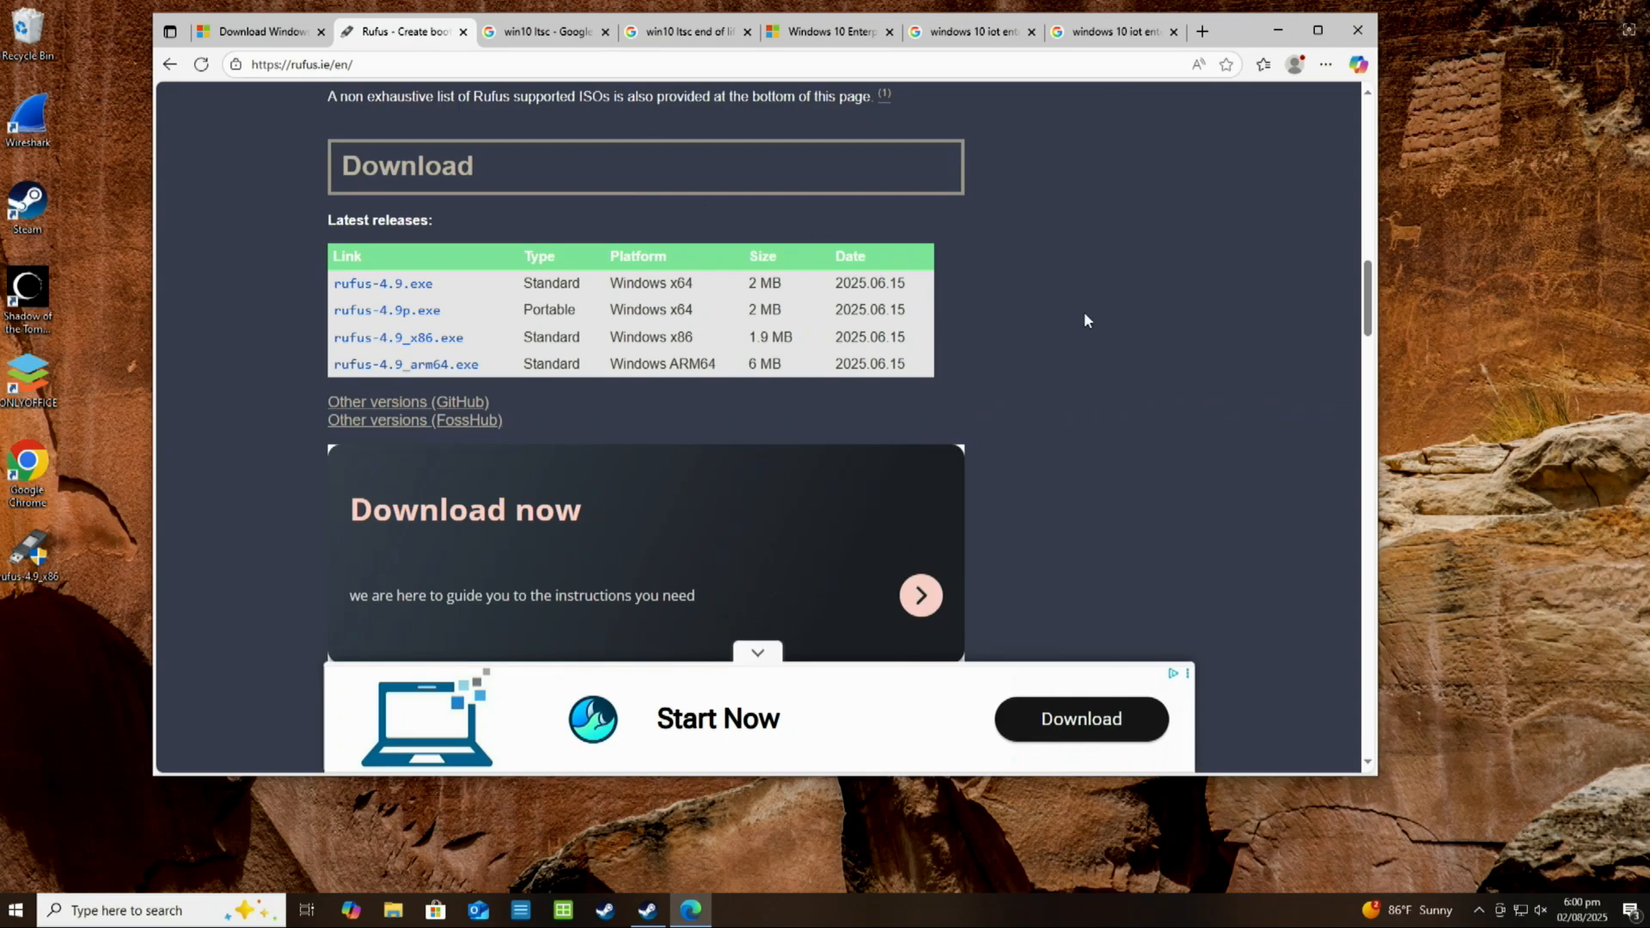
Open the Windows Update settings and follow the link for checking the Windows 11 hardware requirements
{"action": "left_click", "coordinate": [155, 912]}
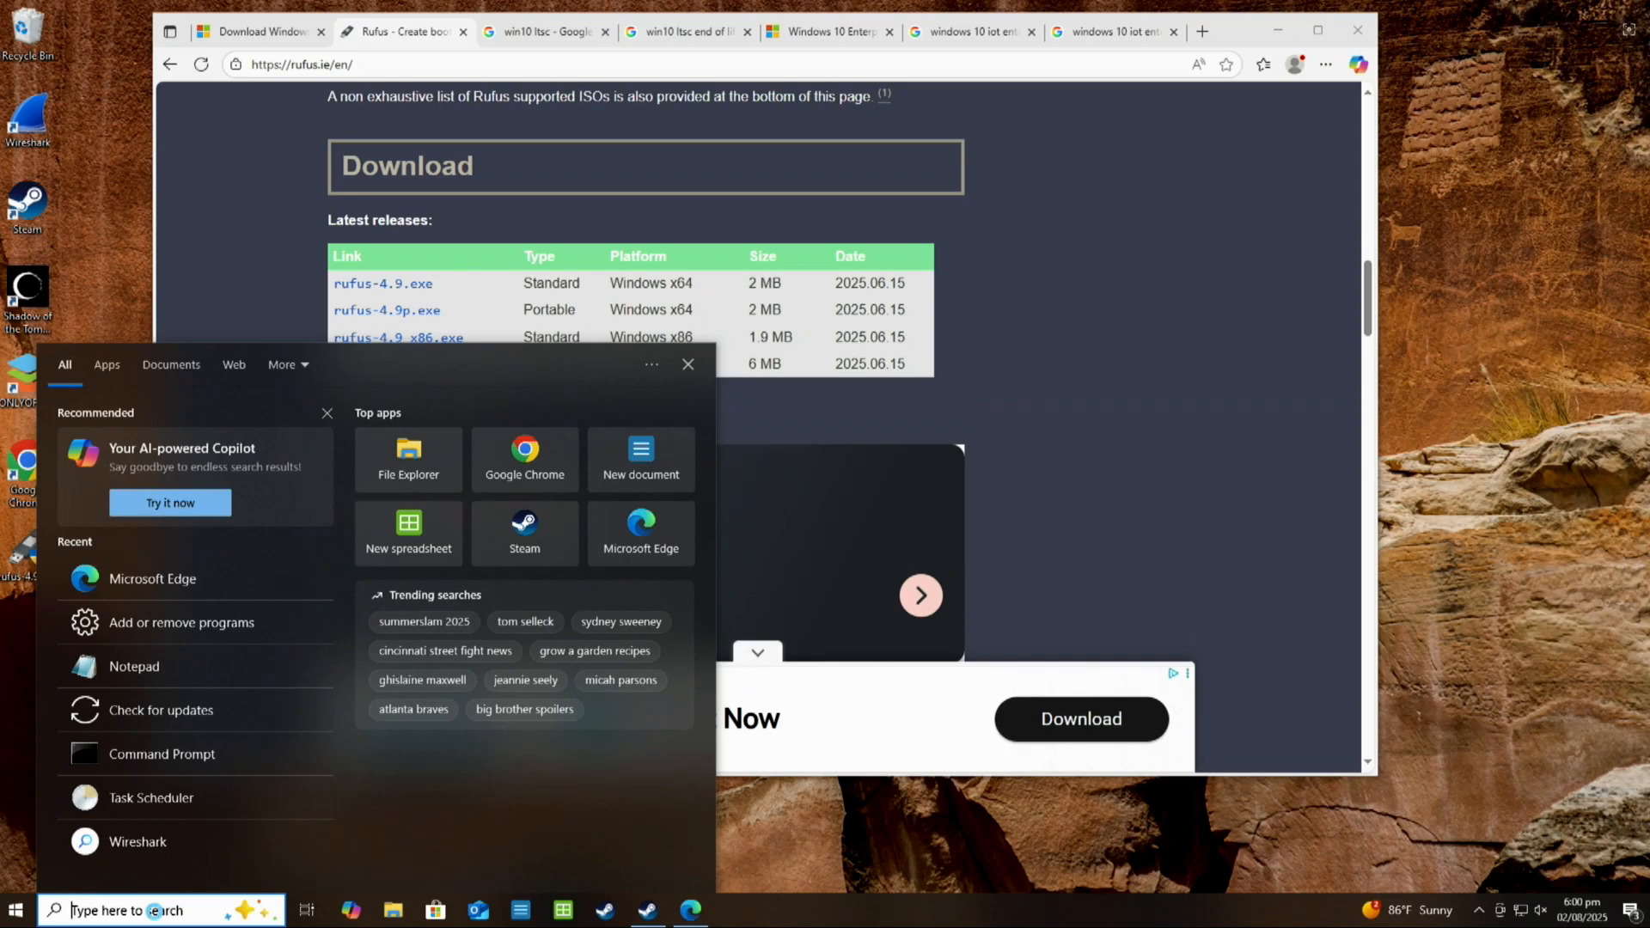
{"action": "type", "text": "che"}
{"action": "key", "text": "Return"}
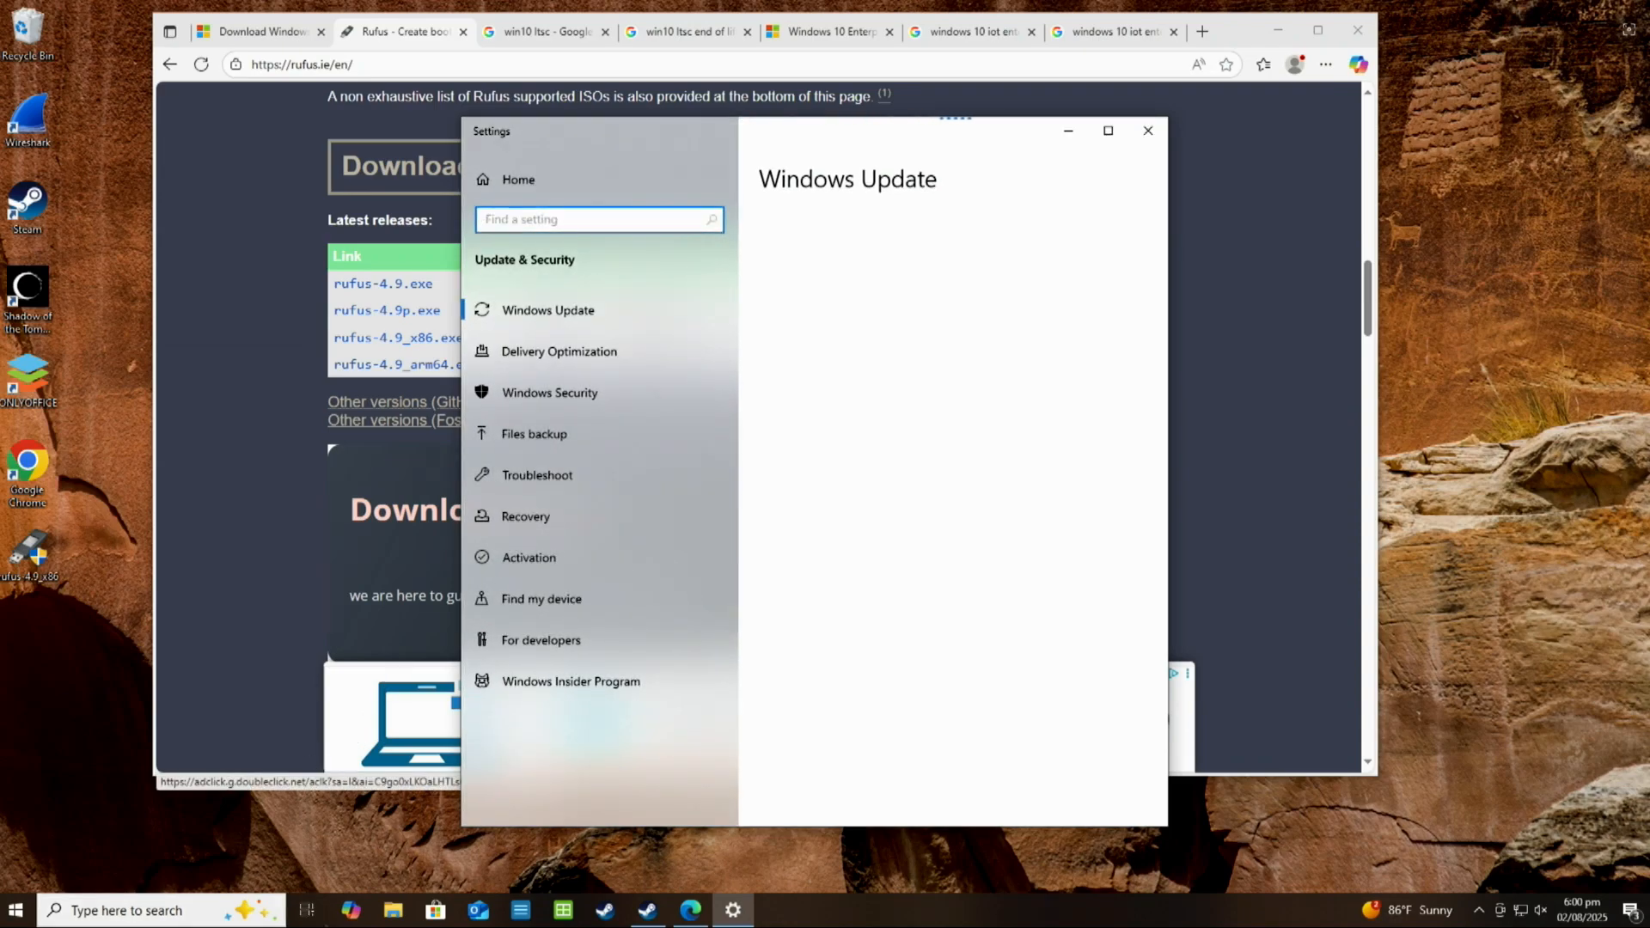
{"action": "scroll", "coordinate": [928, 574], "scroll_direction": "down", "scroll_amount": 5}
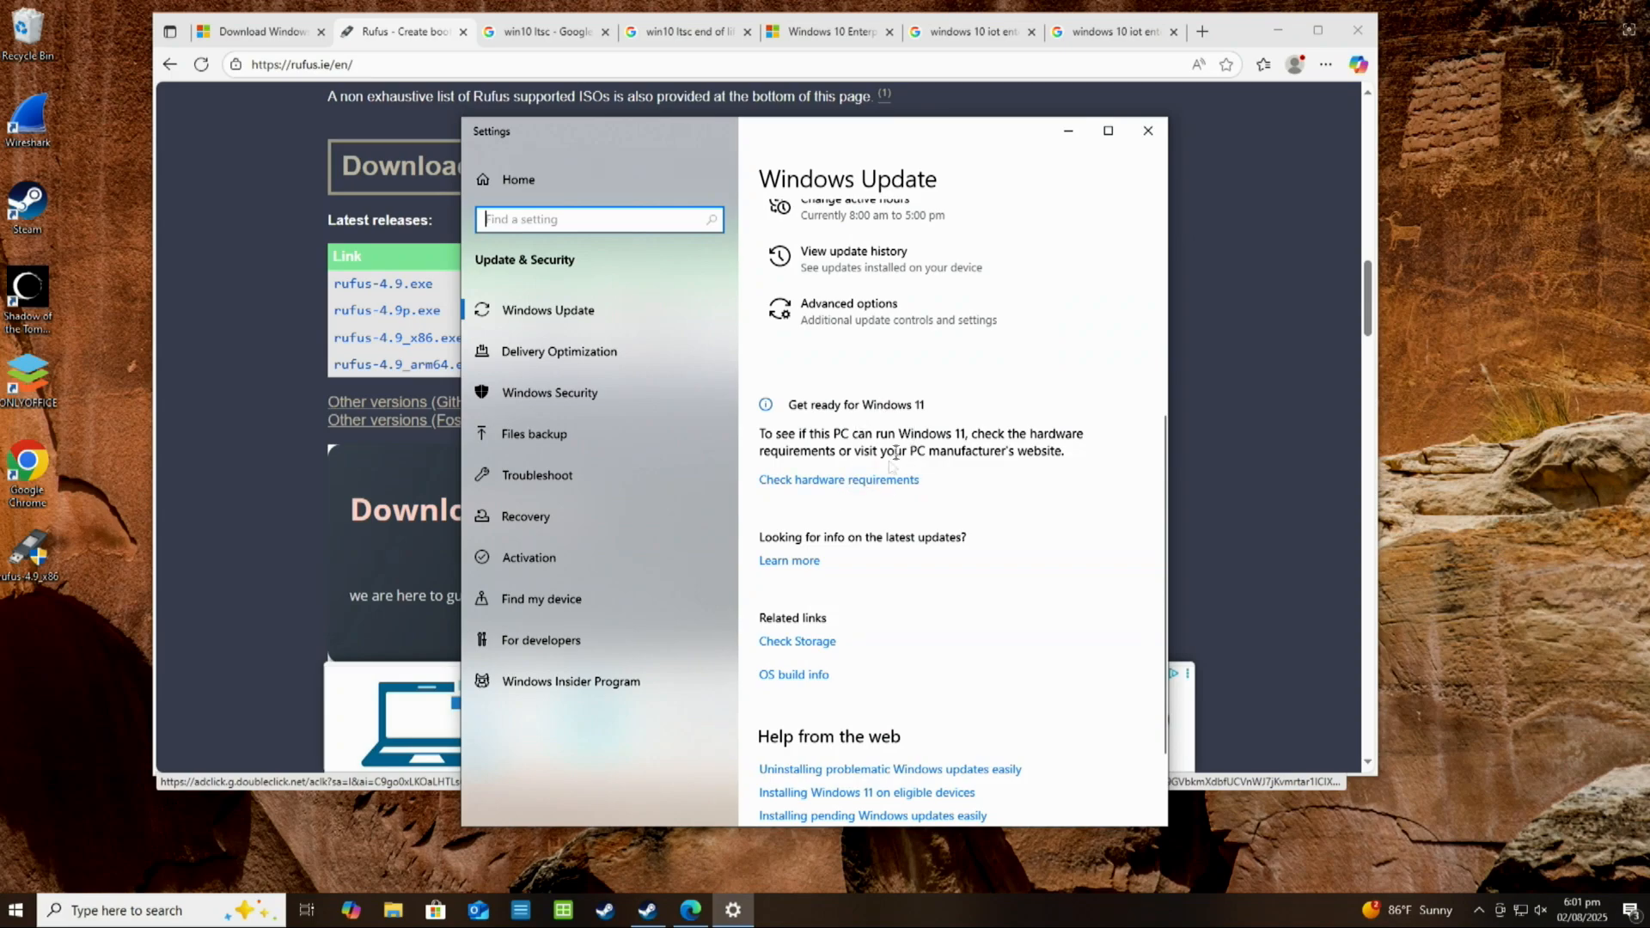
{"action": "left_click", "coordinate": [873, 480]}
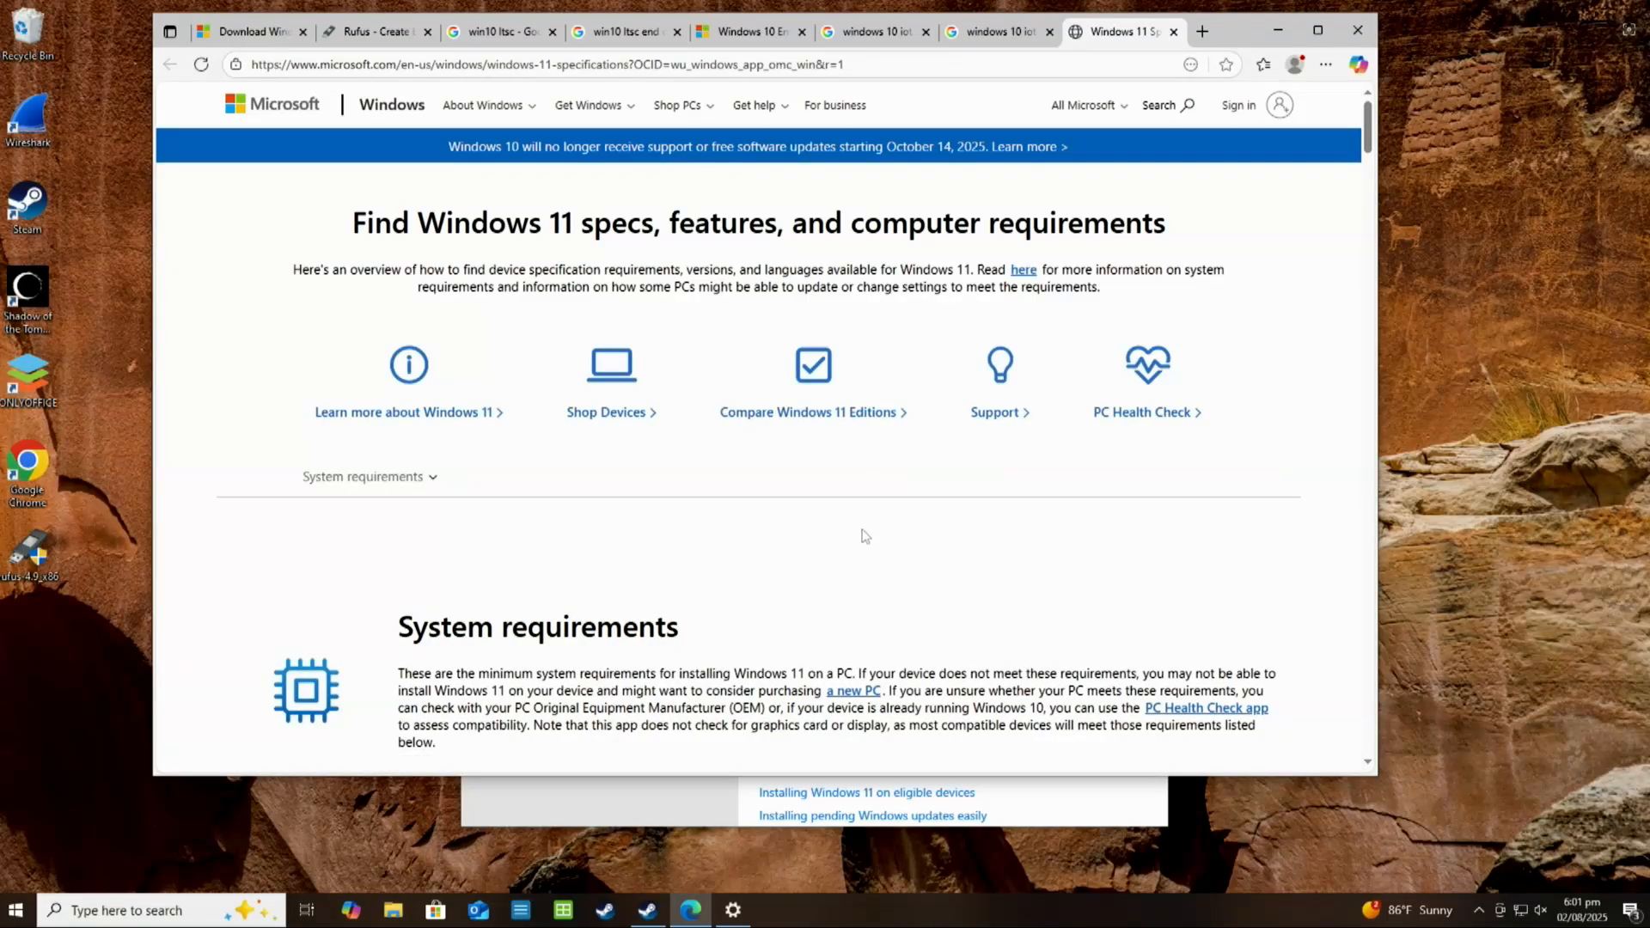
Read the Windows 11 minimum system requirements and open the linked PC Health Check app section
{"action": "scroll", "coordinate": [864, 533], "scroll_direction": "down", "scroll_amount": 2}
{"action": "scroll", "coordinate": [863, 529], "scroll_direction": "up", "scroll_amount": 2}
{"action": "scroll", "coordinate": [863, 530], "scroll_direction": "down", "scroll_amount": 1}
{"action": "scroll", "coordinate": [863, 529], "scroll_direction": "down", "scroll_amount": 1}
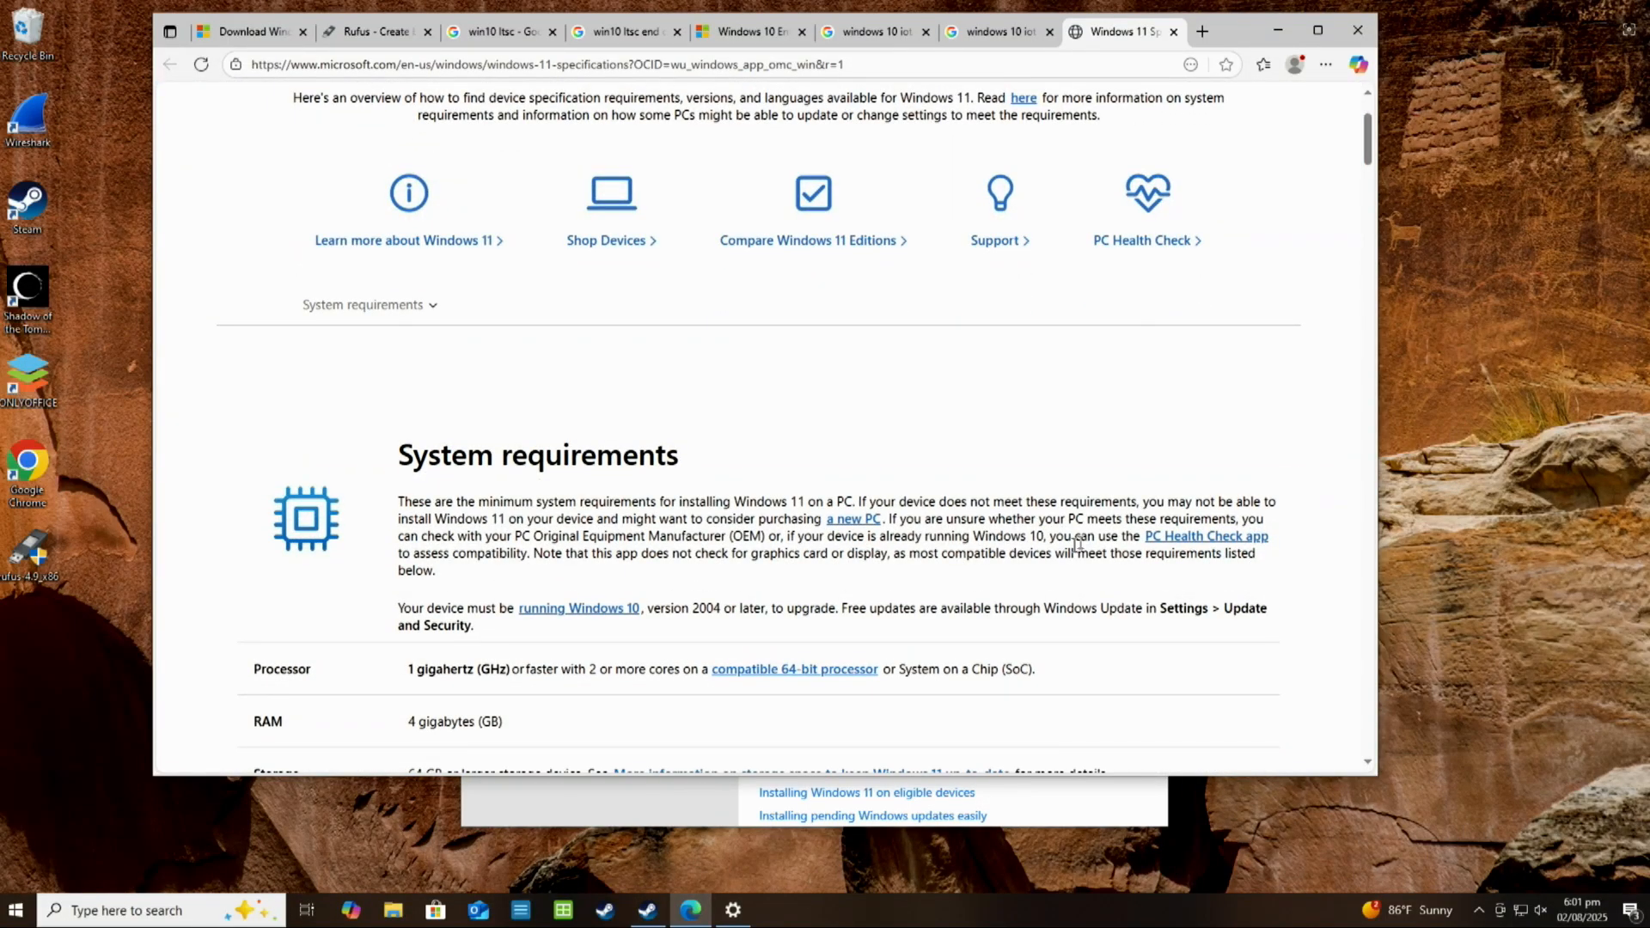
{"action": "left_click", "coordinate": [1165, 537]}
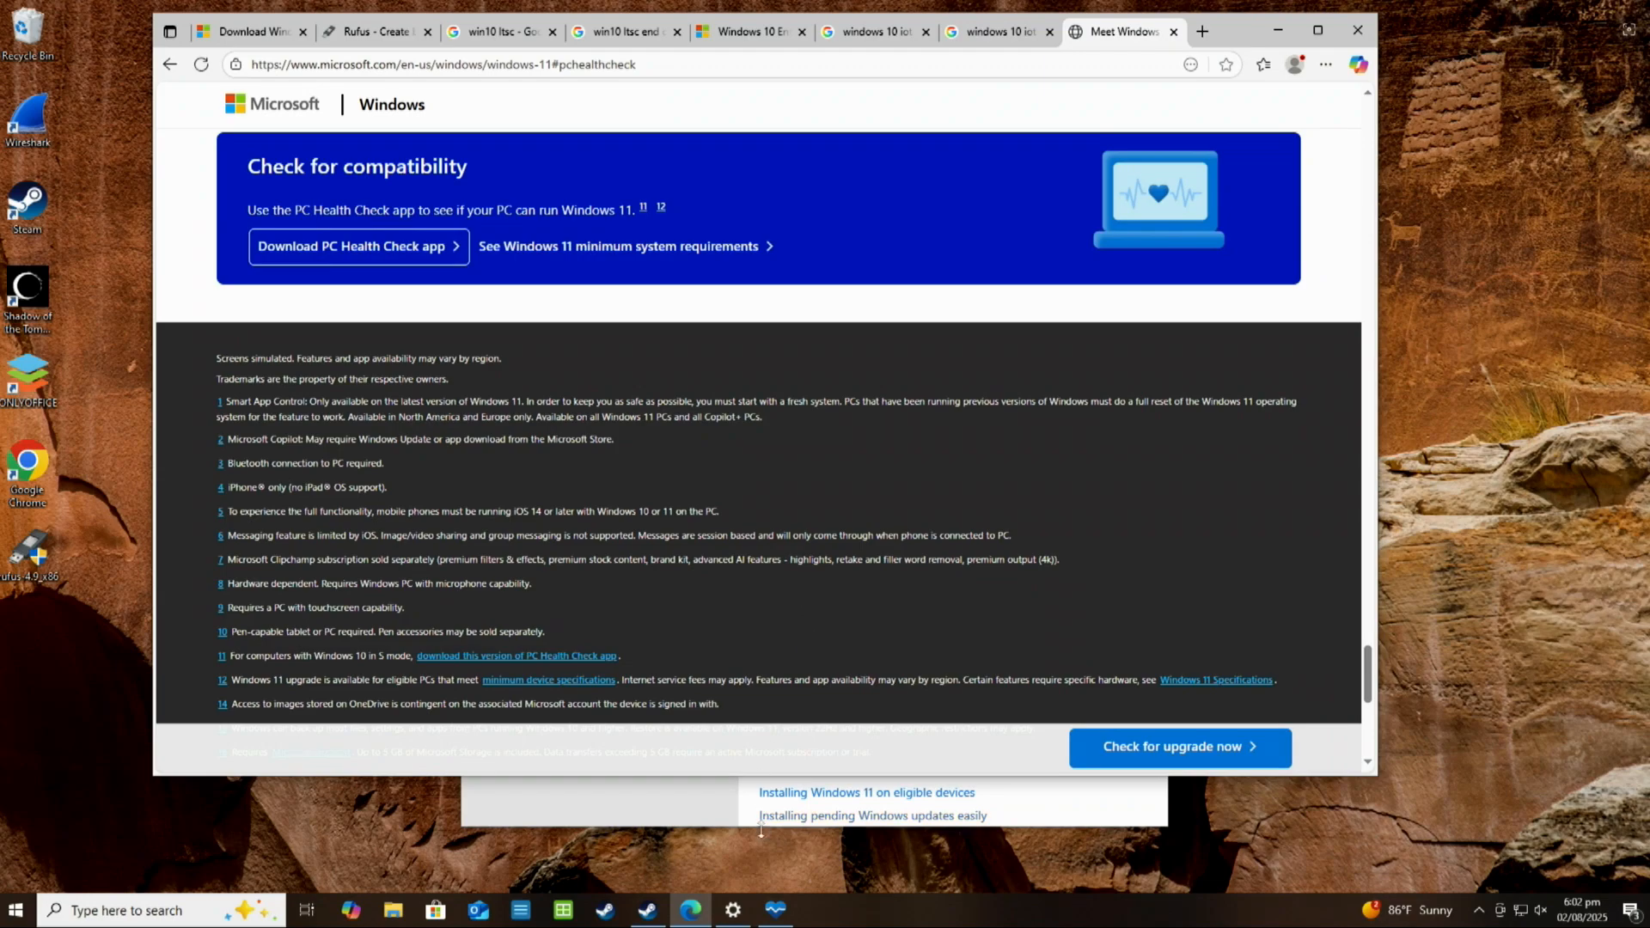
Run the Windows 11 compatibility check in the PC Health Check app and dismiss its result
{"action": "left_click", "coordinate": [771, 907]}
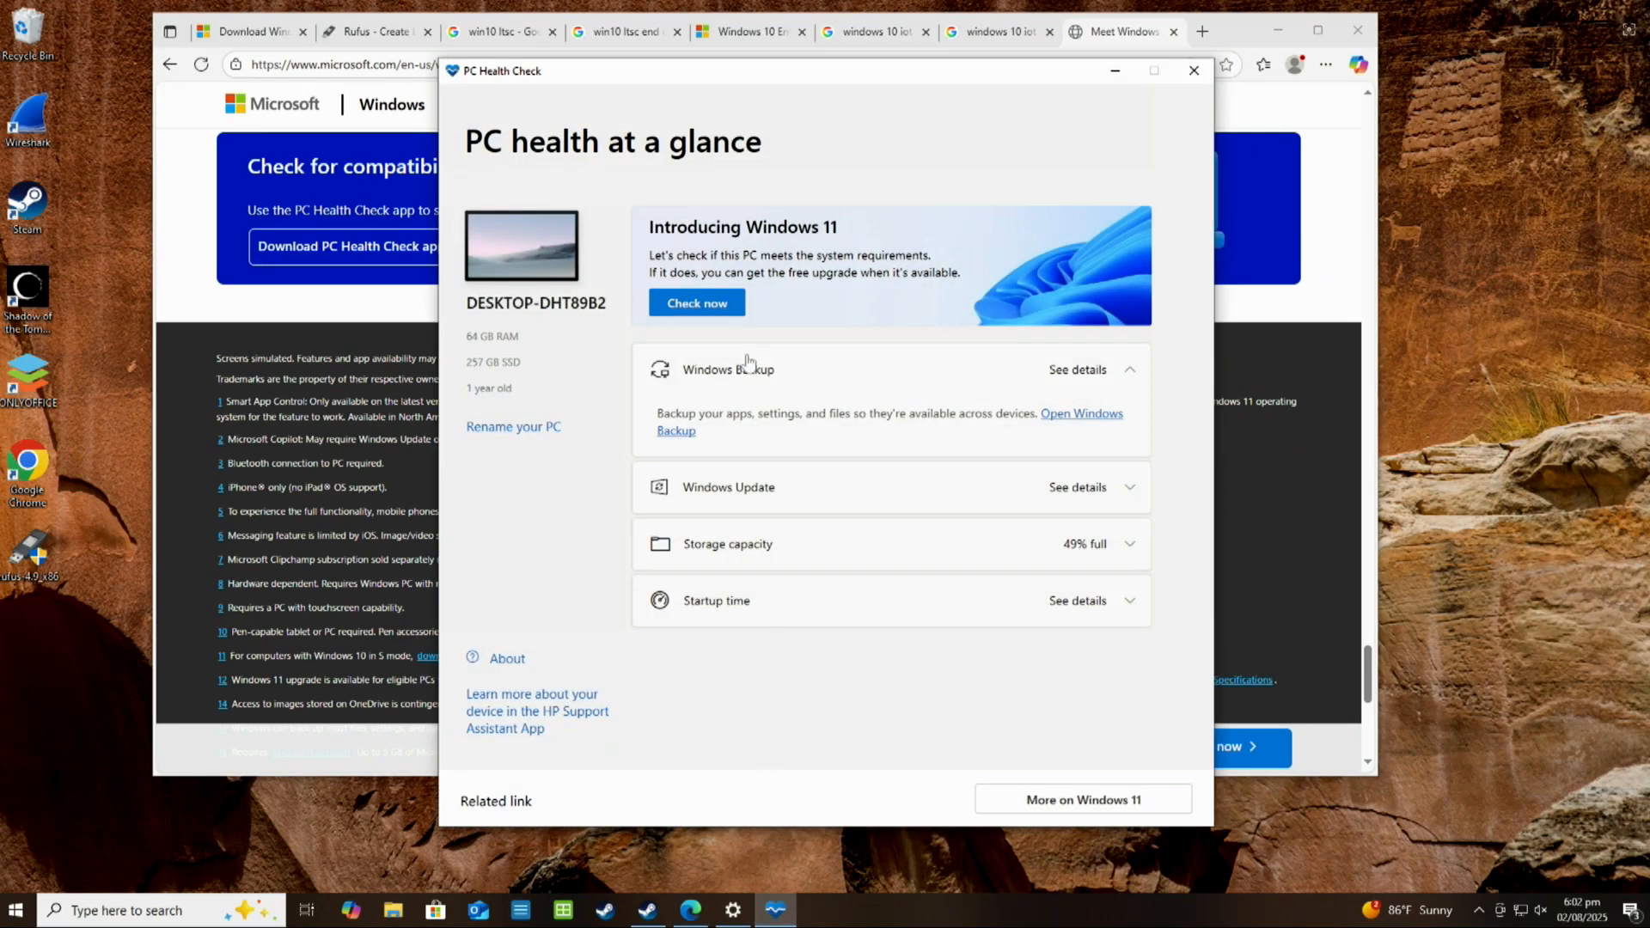
{"action": "left_click", "coordinate": [685, 307]}
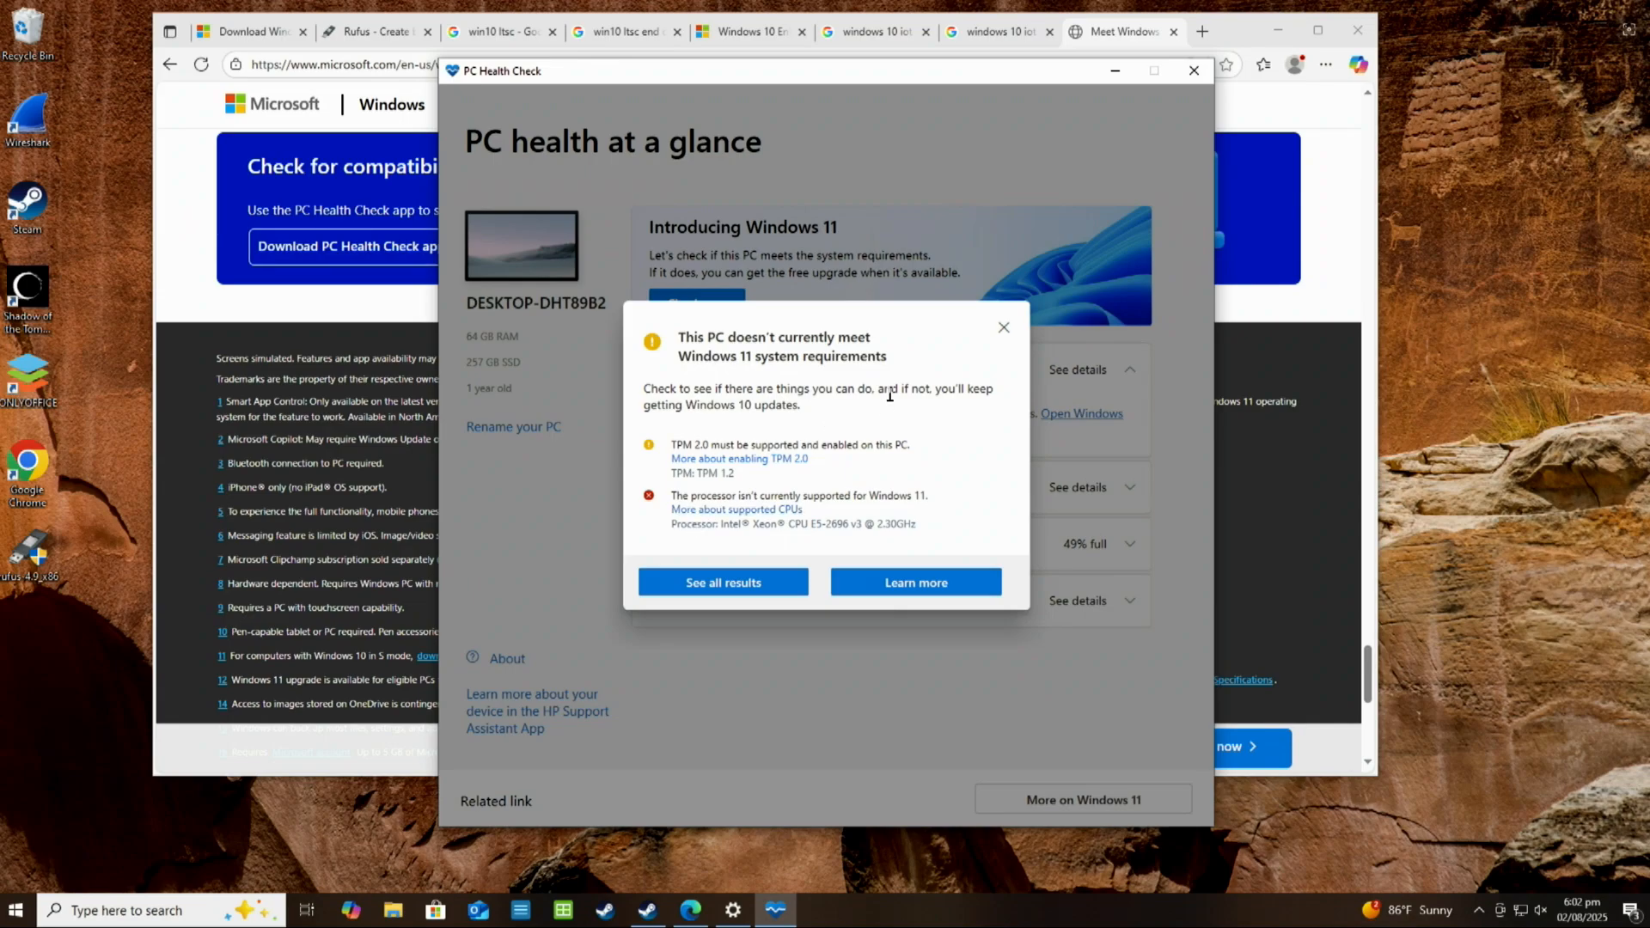
{"action": "left_click", "coordinate": [1003, 330]}
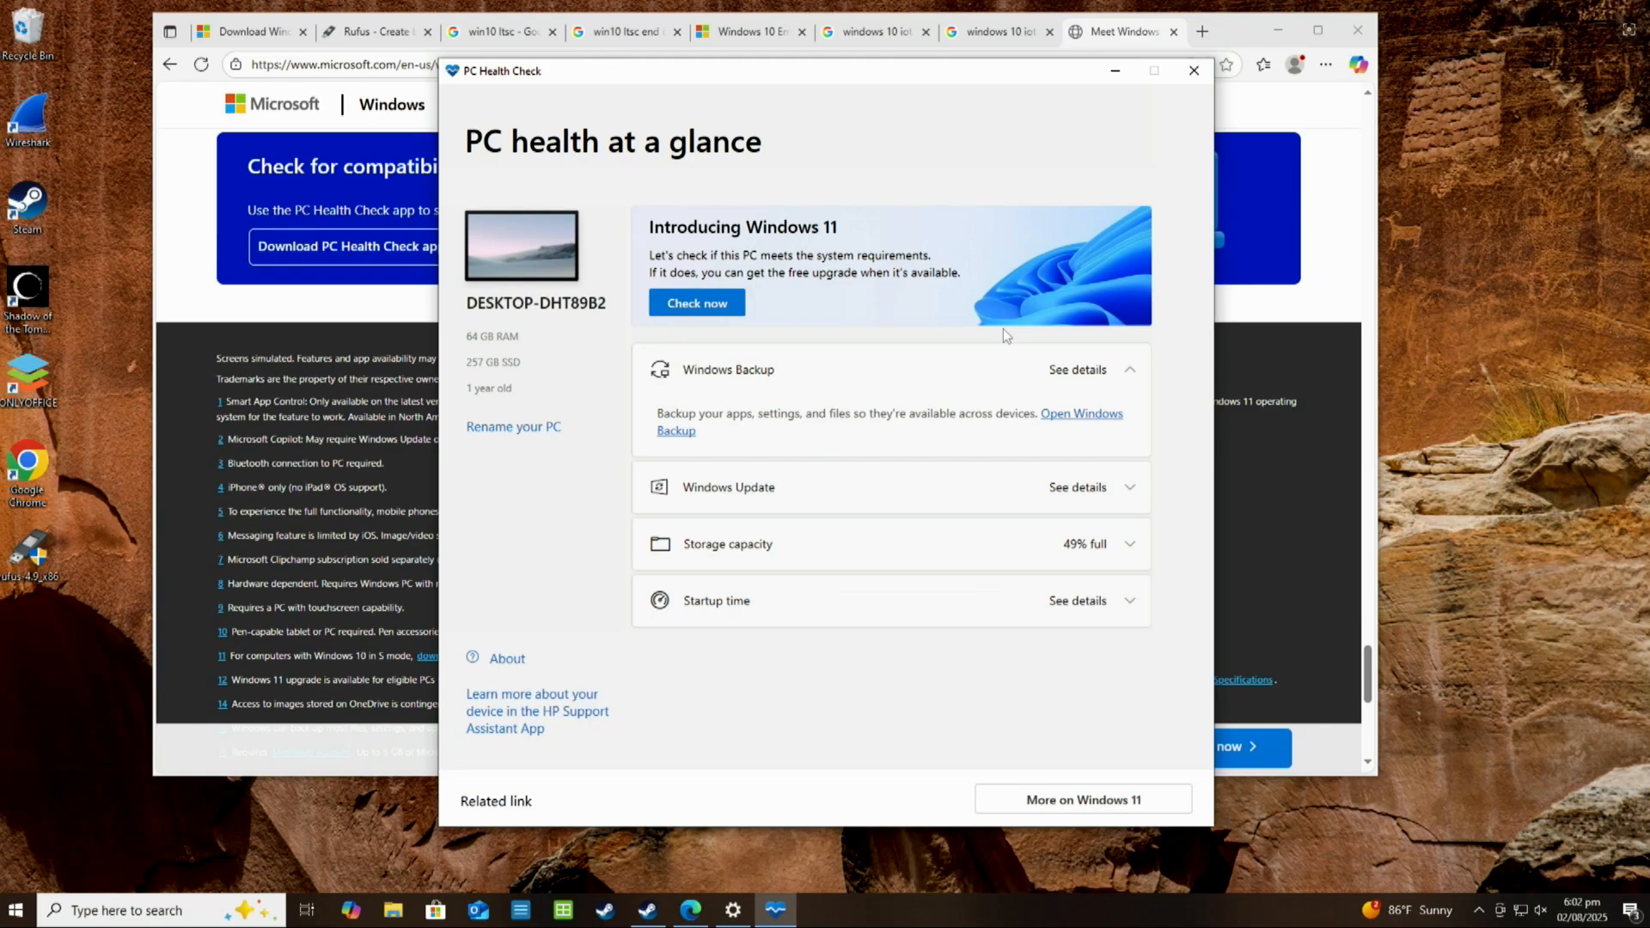
Minimise PC Health Check and bring up the "win10 ltsc" Google search results in Edge
{"action": "left_click", "coordinate": [1115, 73]}
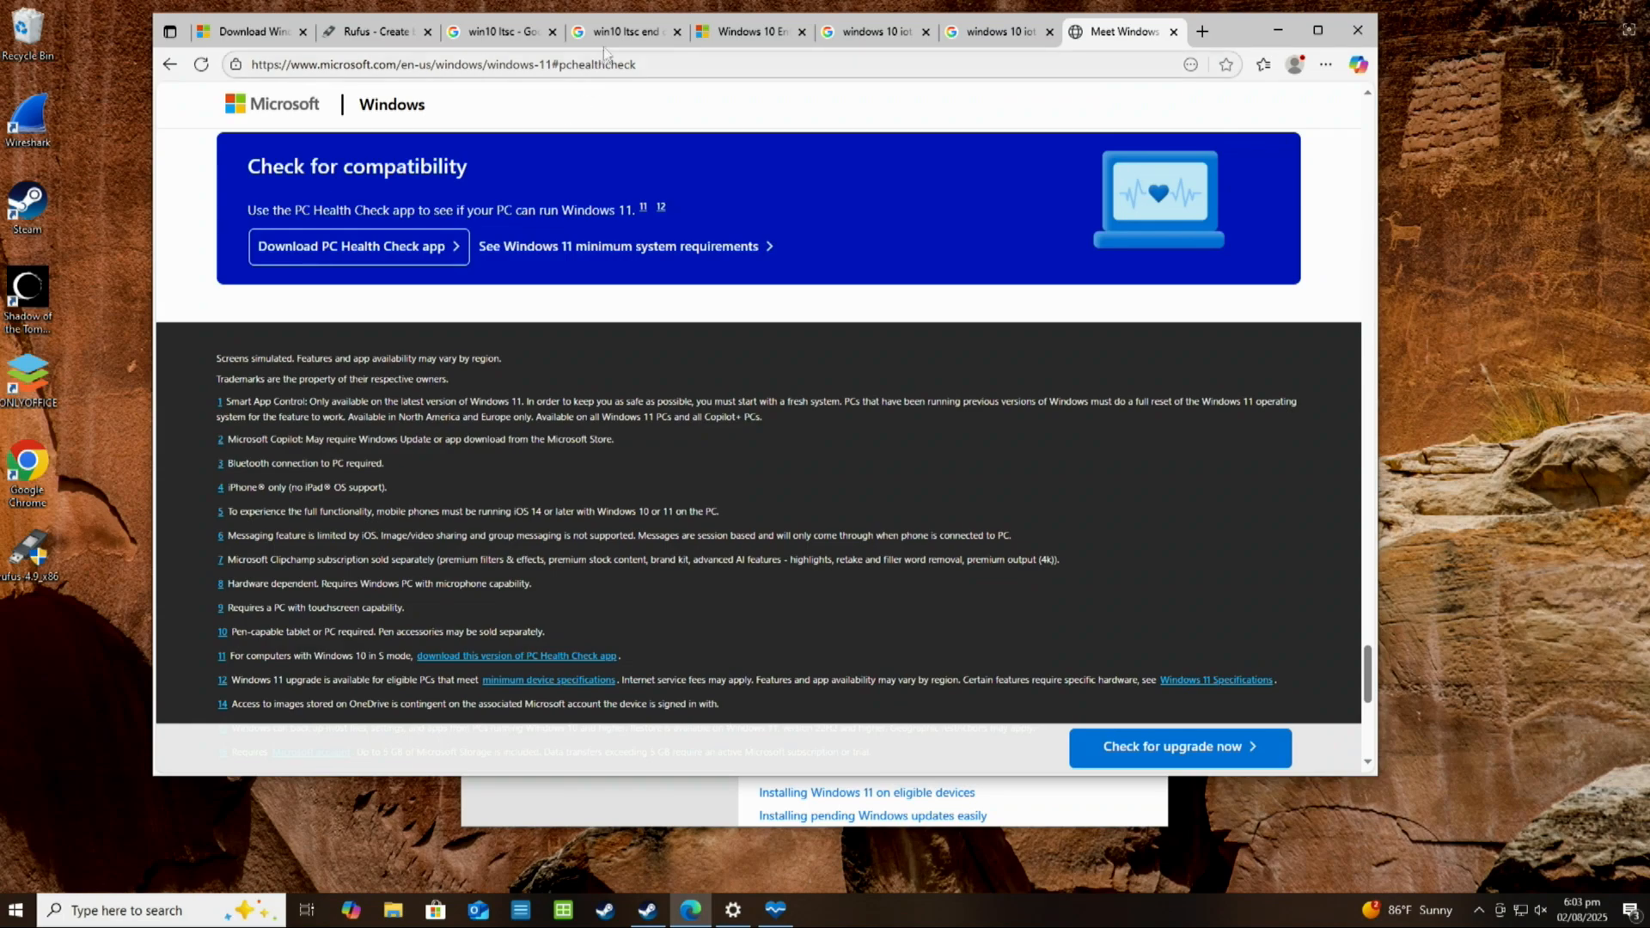
{"action": "left_click", "coordinate": [502, 35]}
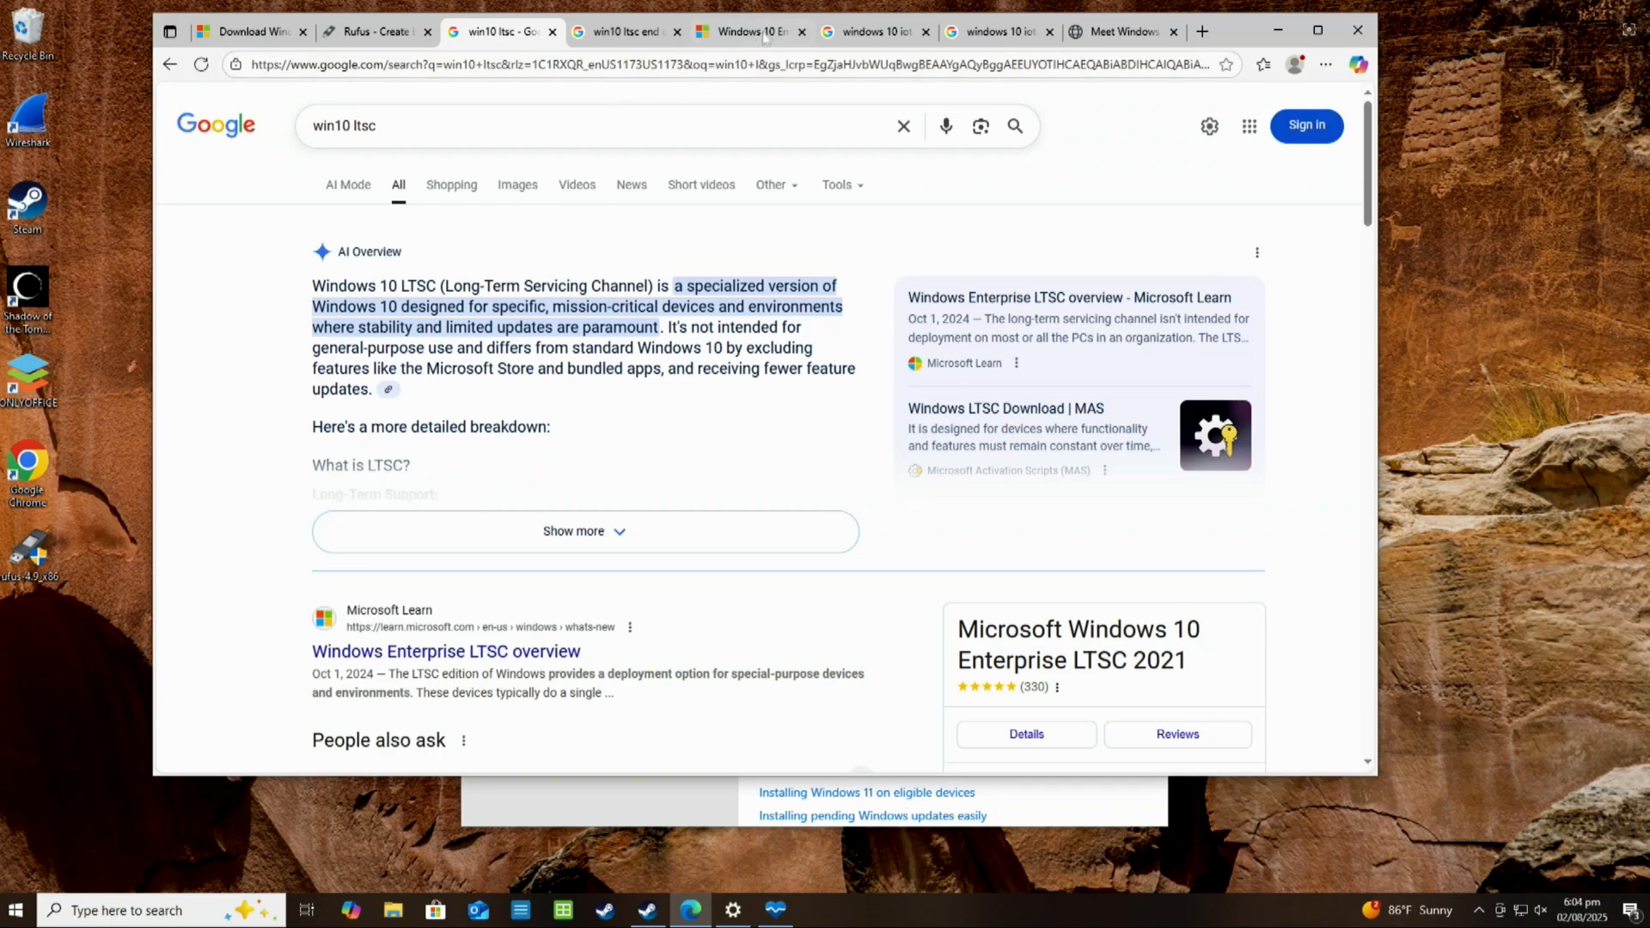
Review the Google results for "win10 ltsc end of life" and "windows 10 iot enterprise ltsc 2021 download", clearing Edge and Settings from the desktop
{"action": "mouse_move", "coordinate": [767, 36]}
{"action": "mouse_move", "coordinate": [637, 41]}
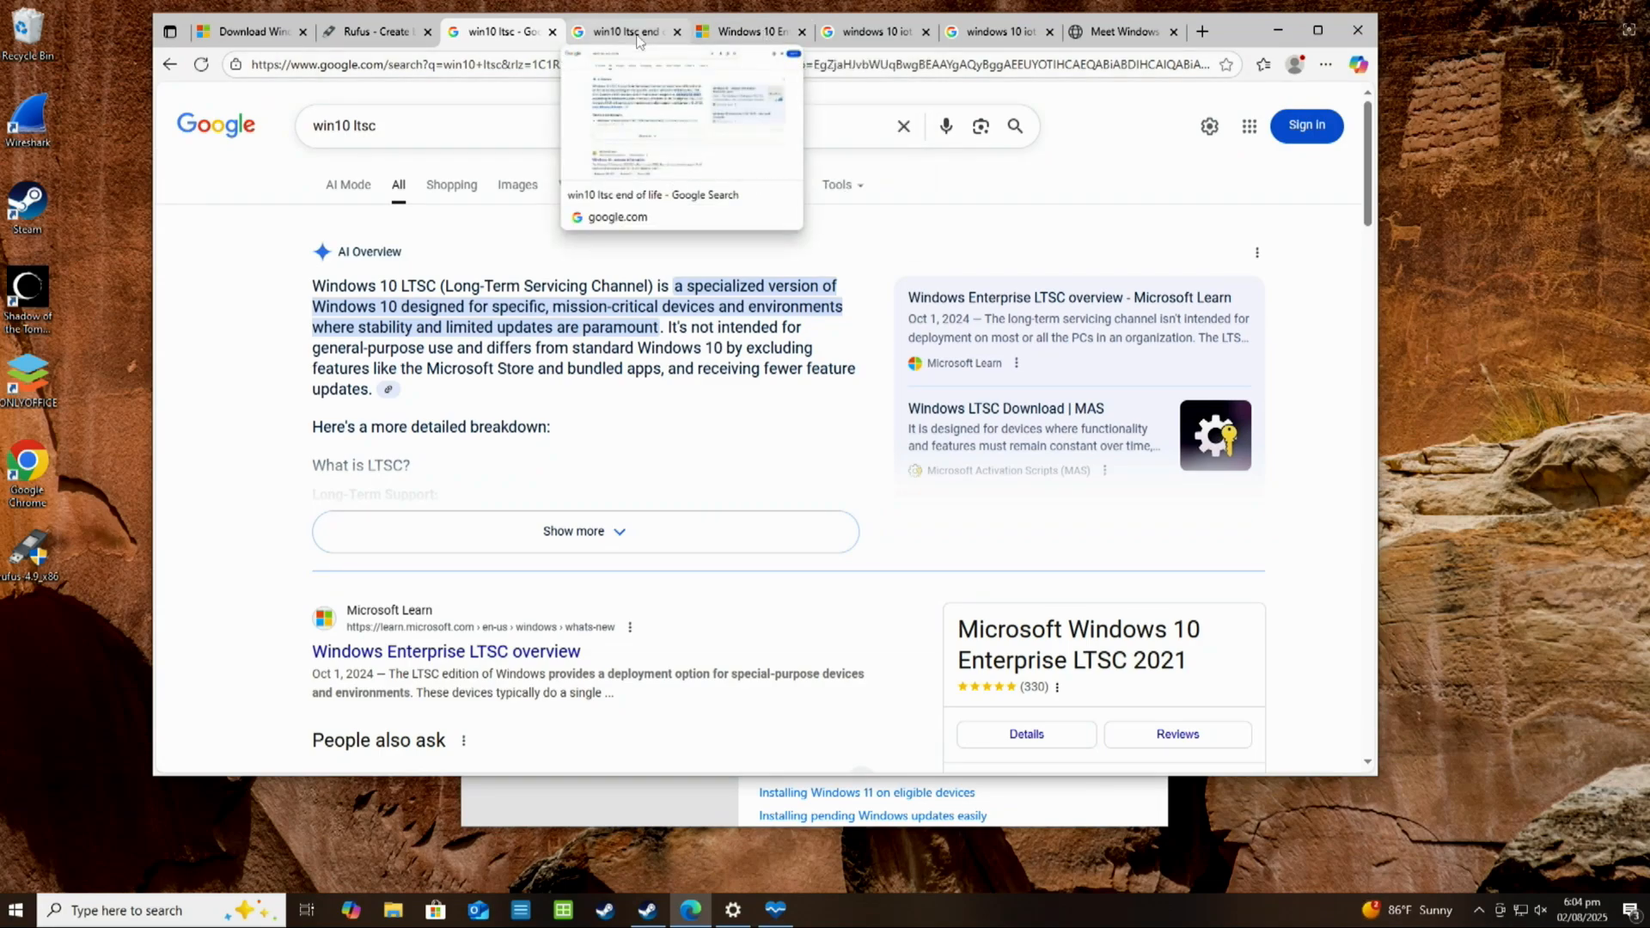
{"action": "left_click", "coordinate": [638, 35]}
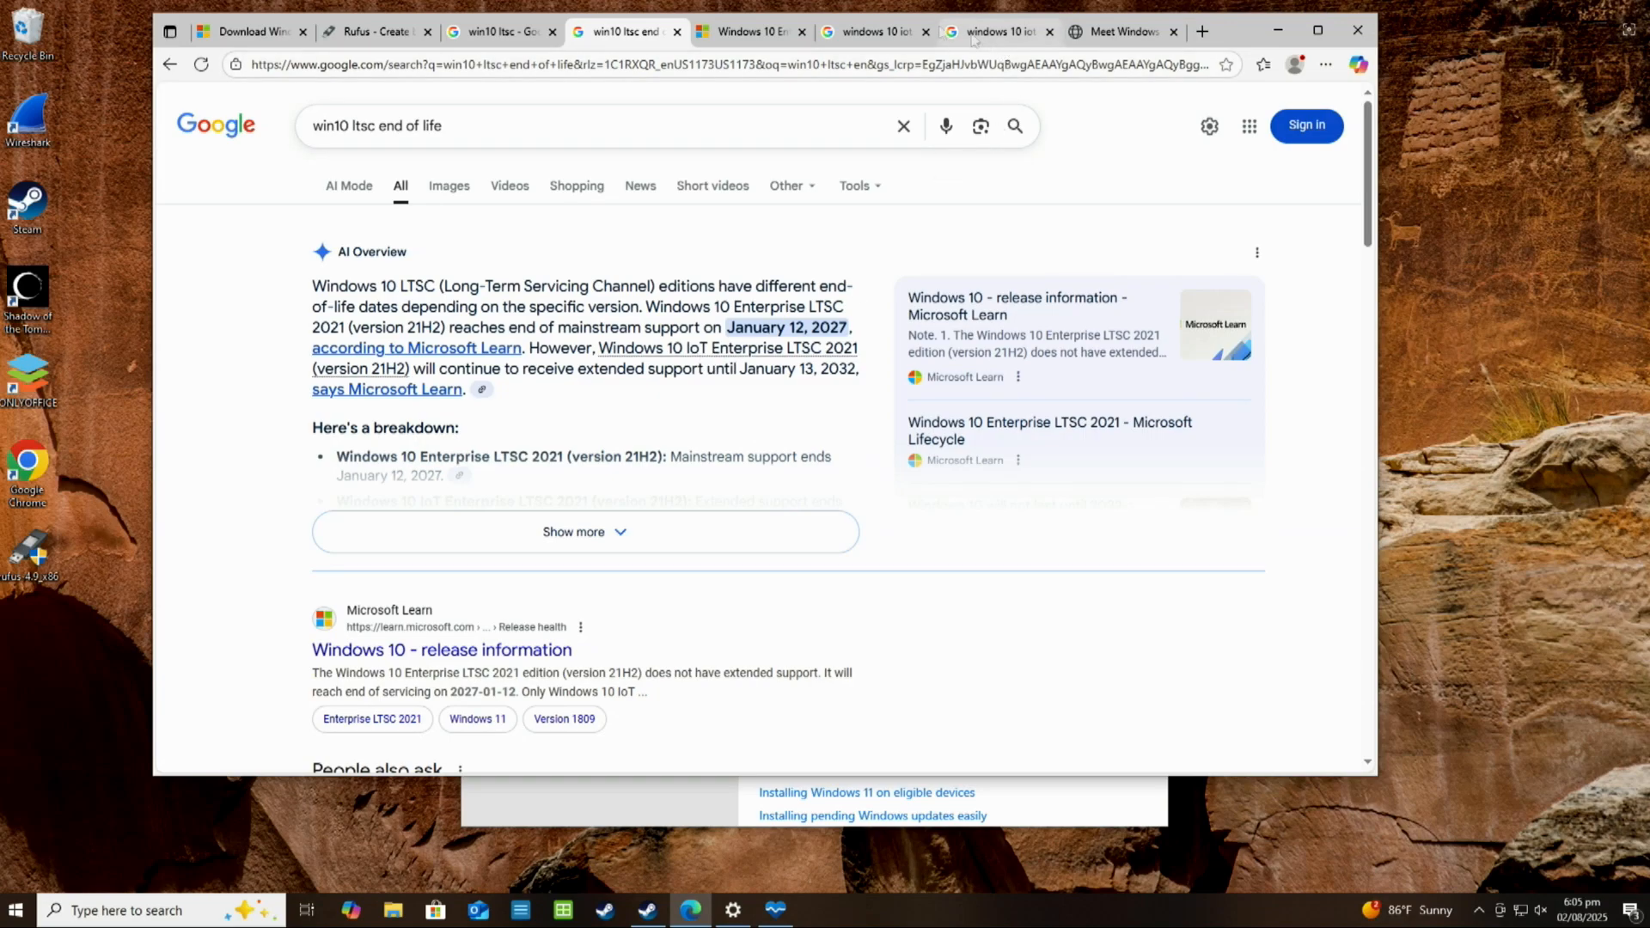
{"action": "left_click", "coordinate": [872, 31]}
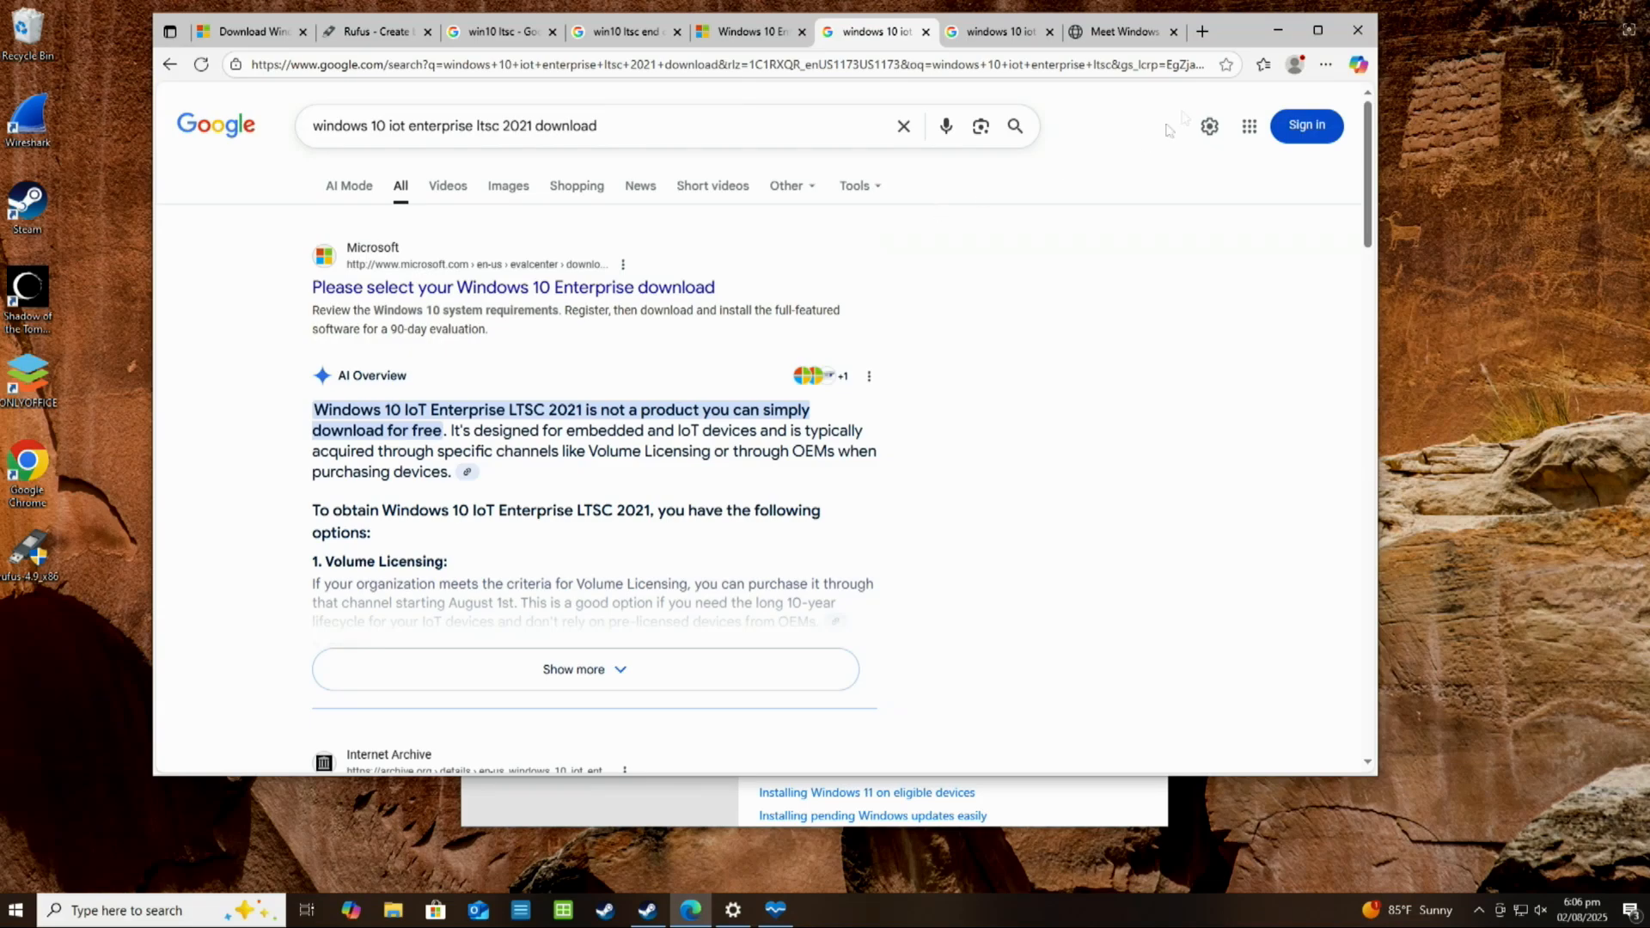
{"action": "left_click", "coordinate": [1279, 32]}
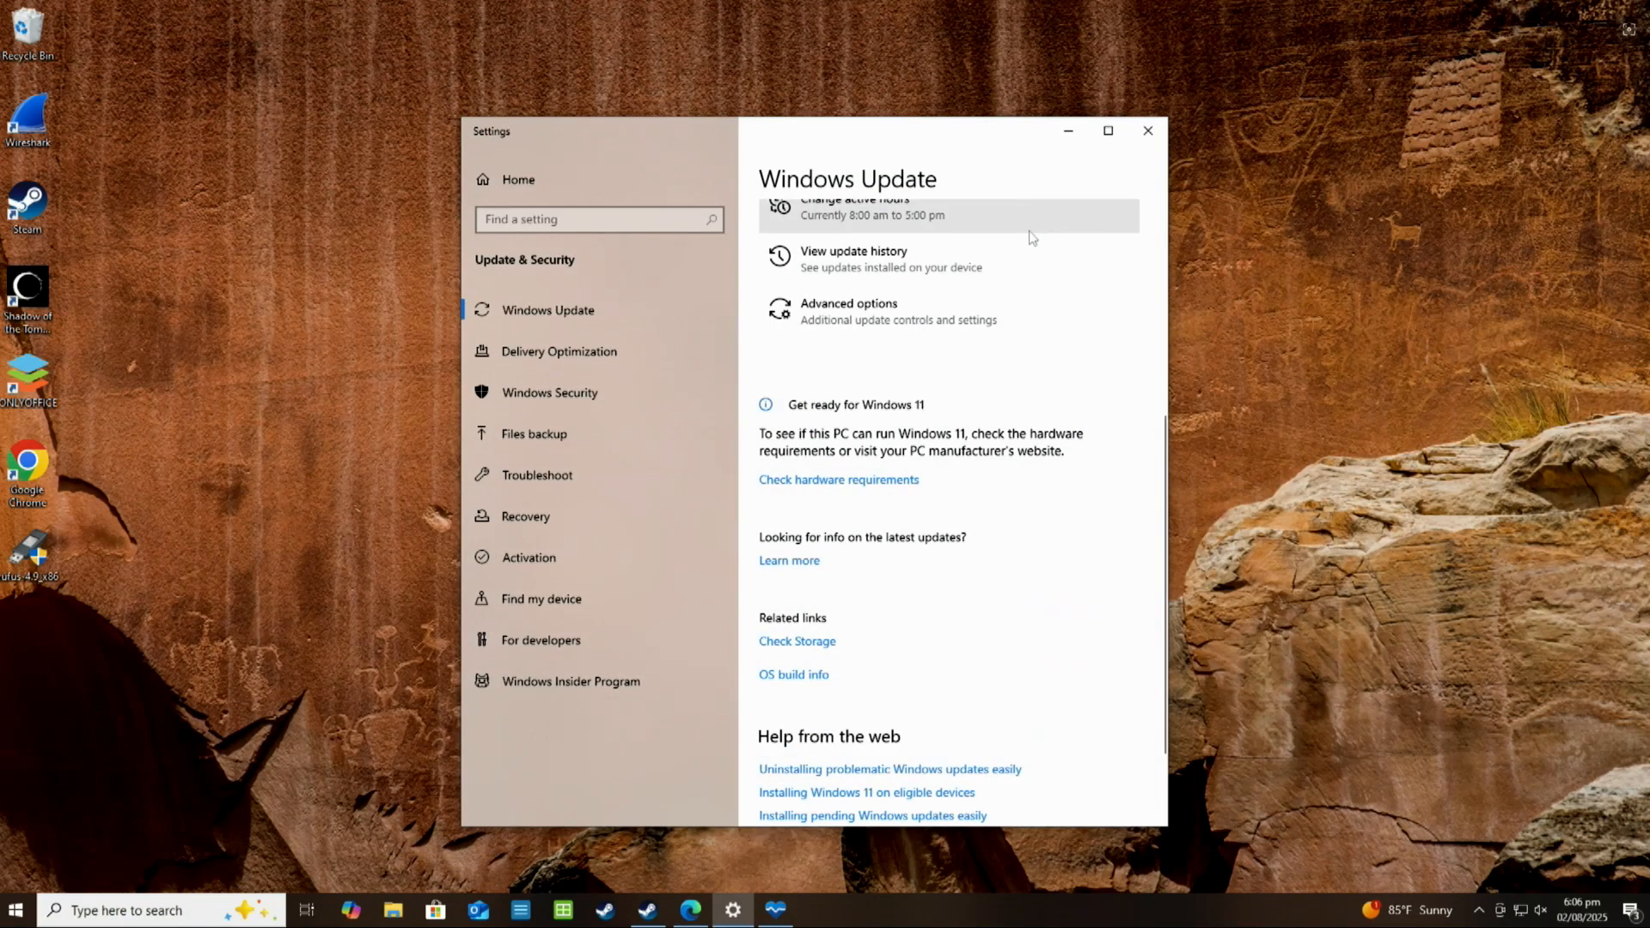
{"action": "left_click", "coordinate": [1148, 132]}
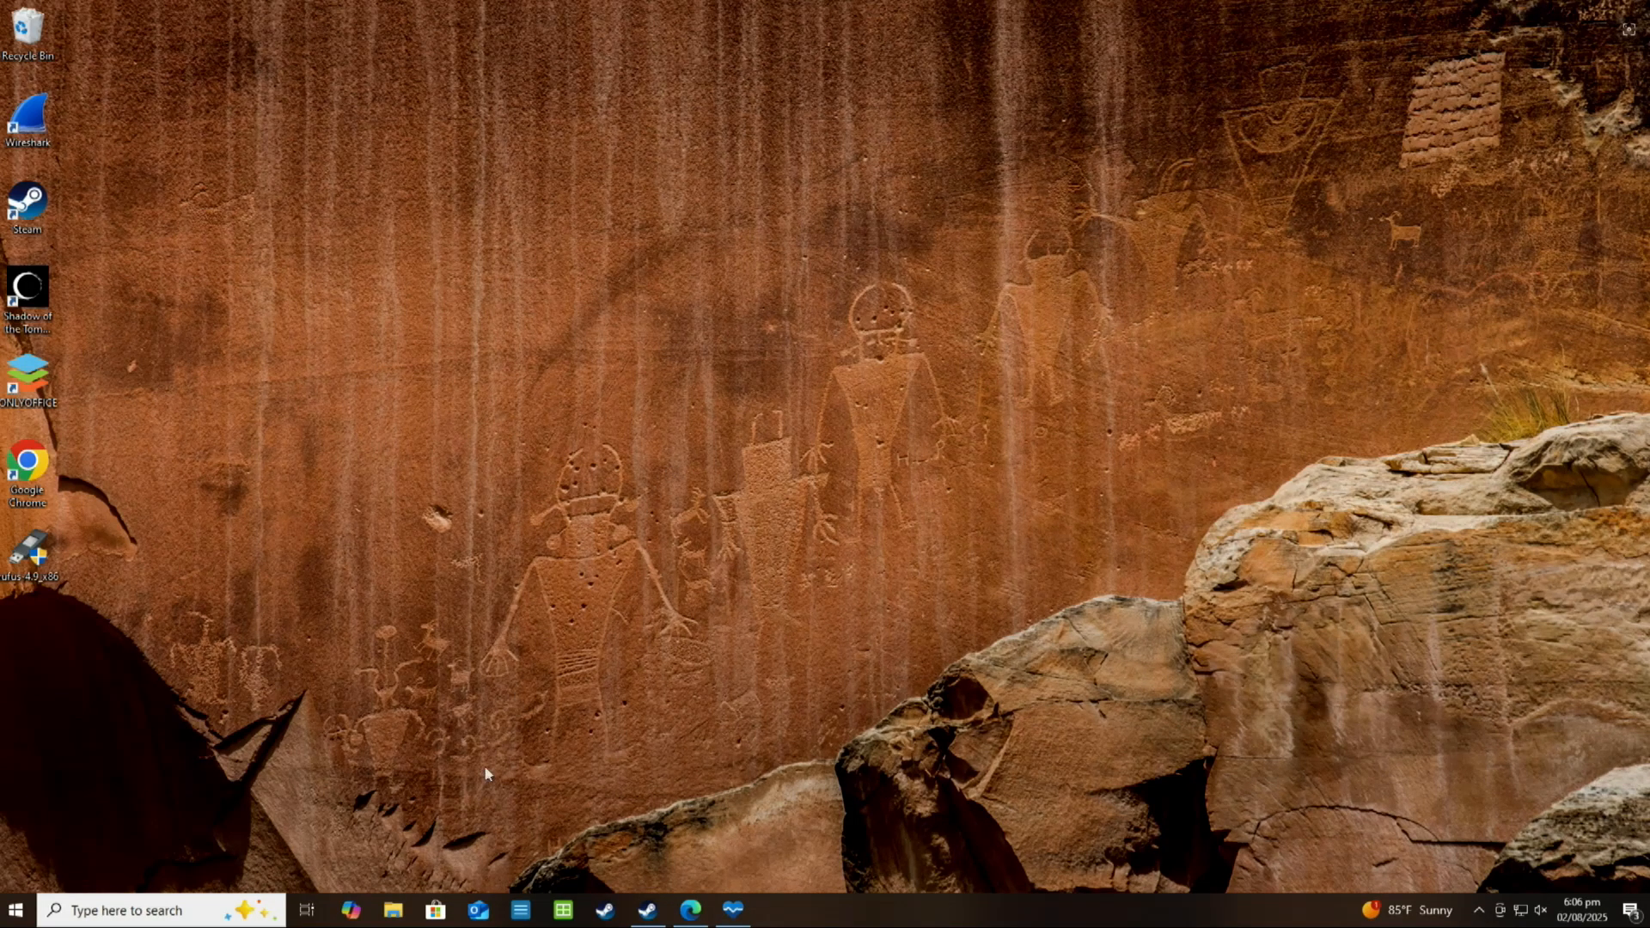
Open the properties of Drive (C:) from File Explorer and show its error checking and optimization tools
{"action": "key", "text": "super+e"}
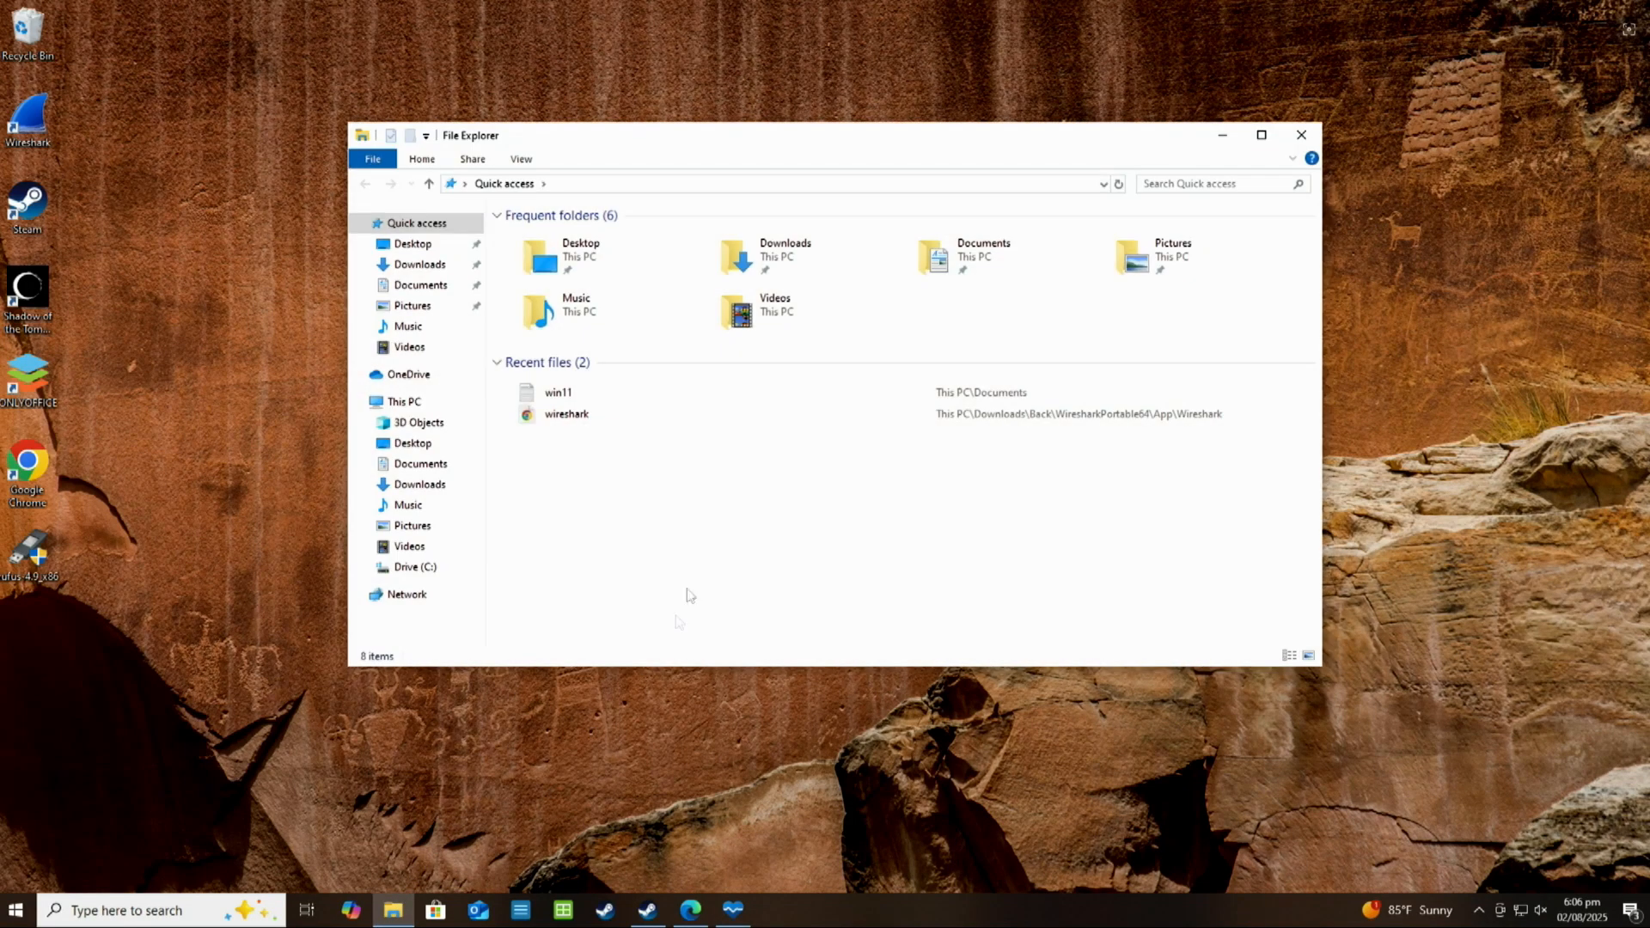
{"action": "left_click", "coordinate": [414, 567]}
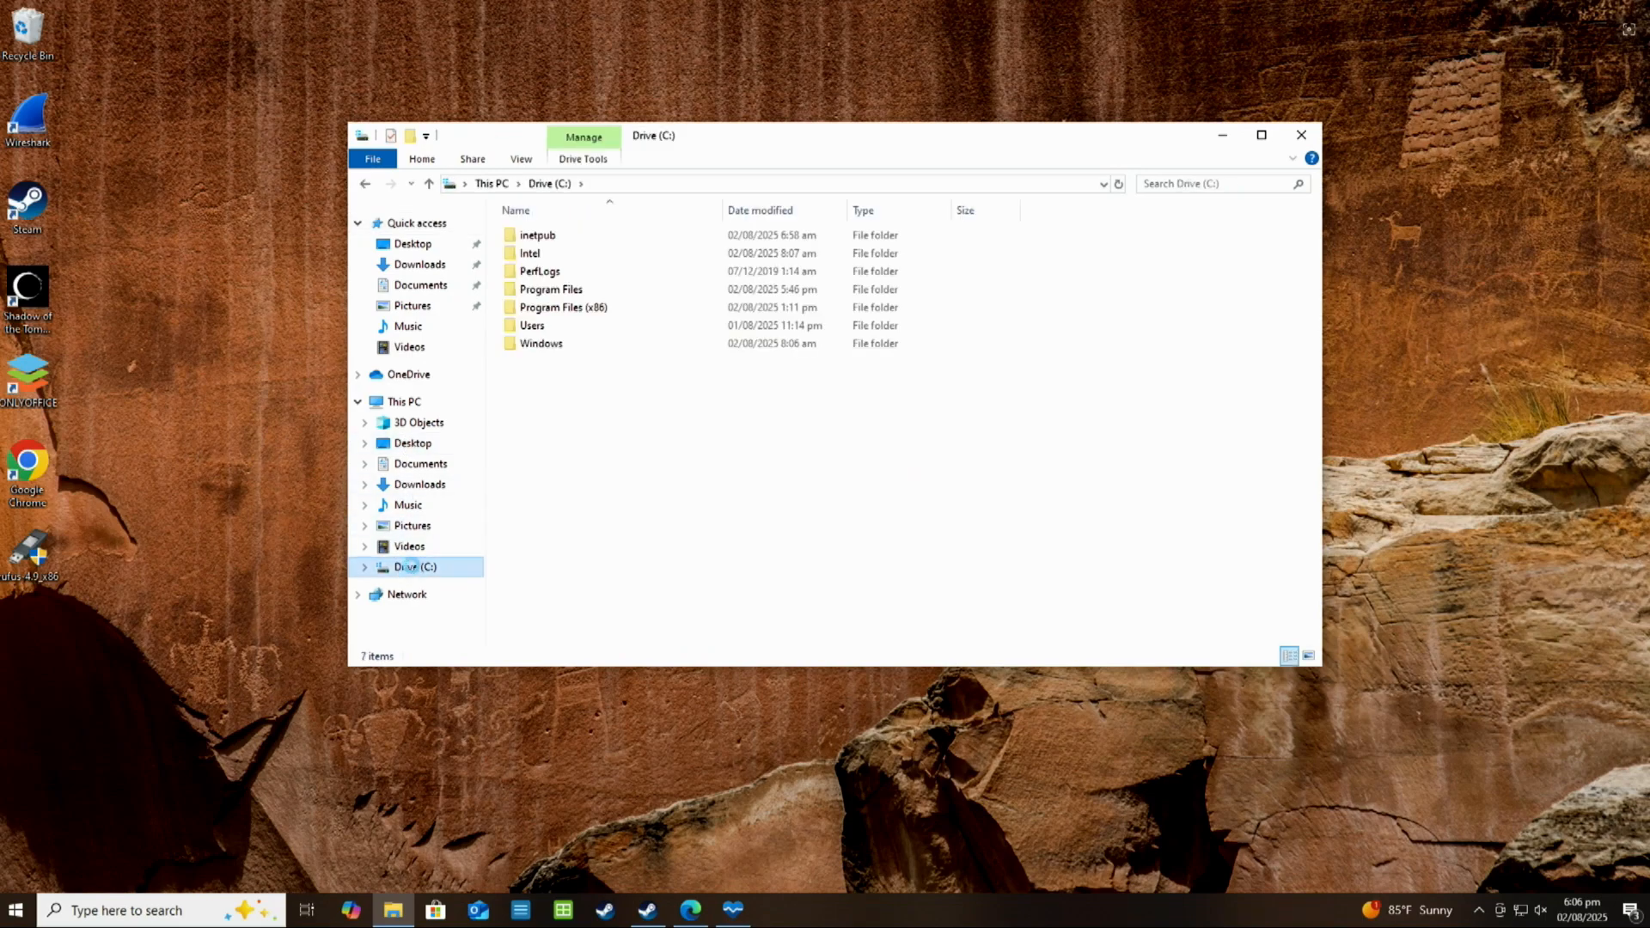
{"action": "right_click", "coordinate": [414, 569]}
{"action": "left_click", "coordinate": [465, 842]}
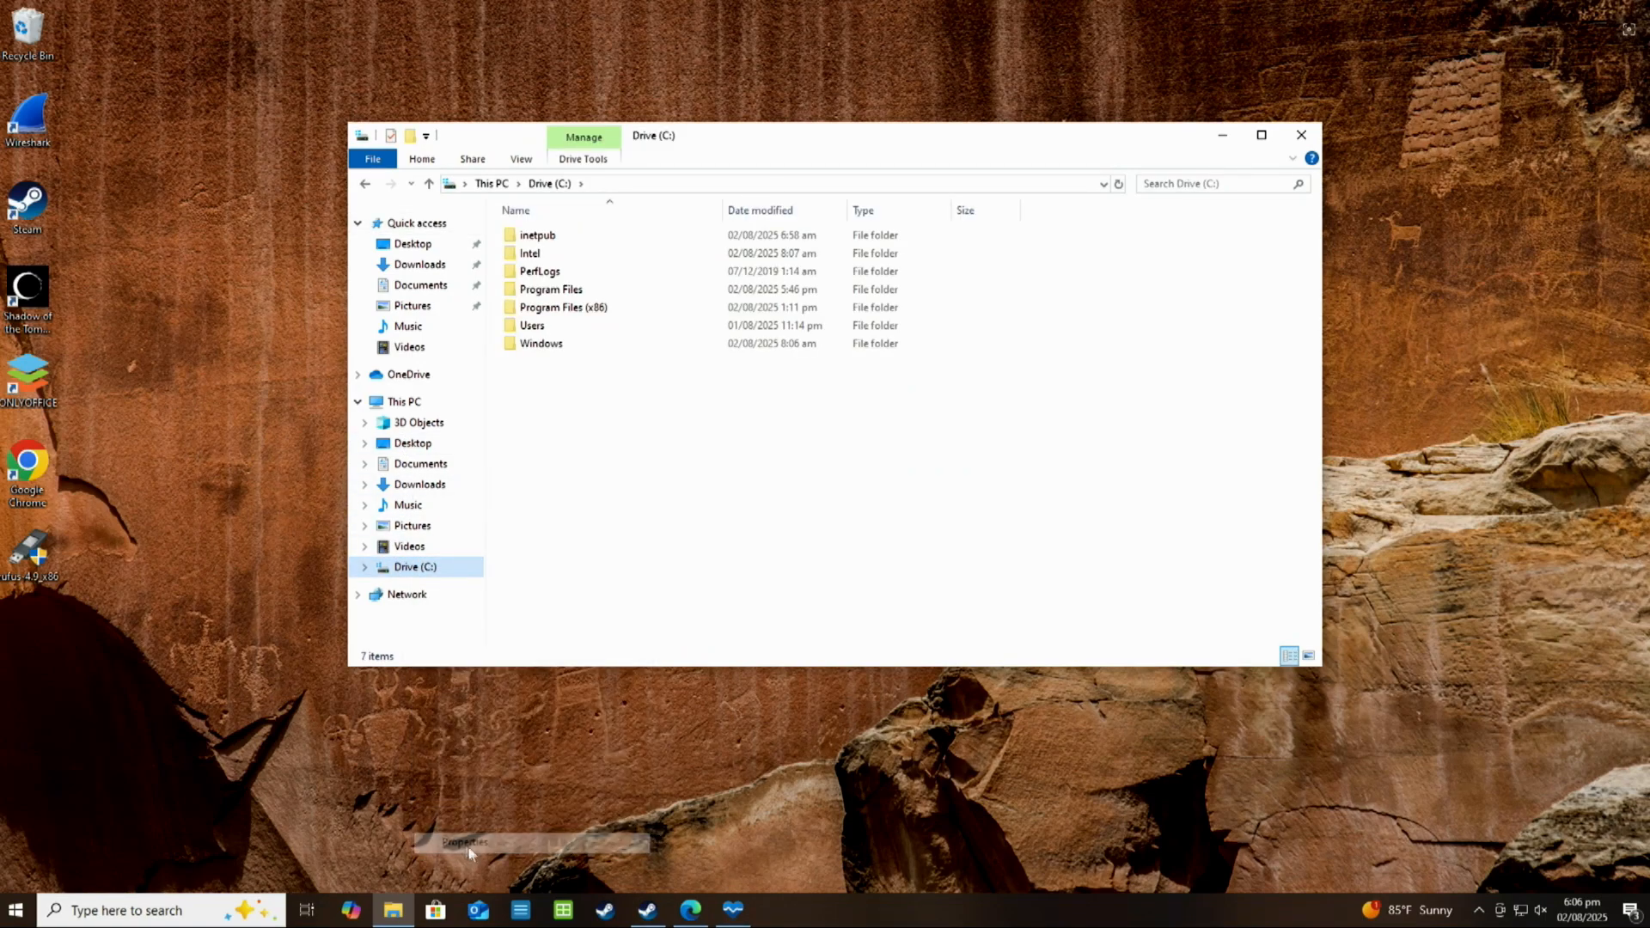
{"action": "left_click", "coordinate": [593, 513]}
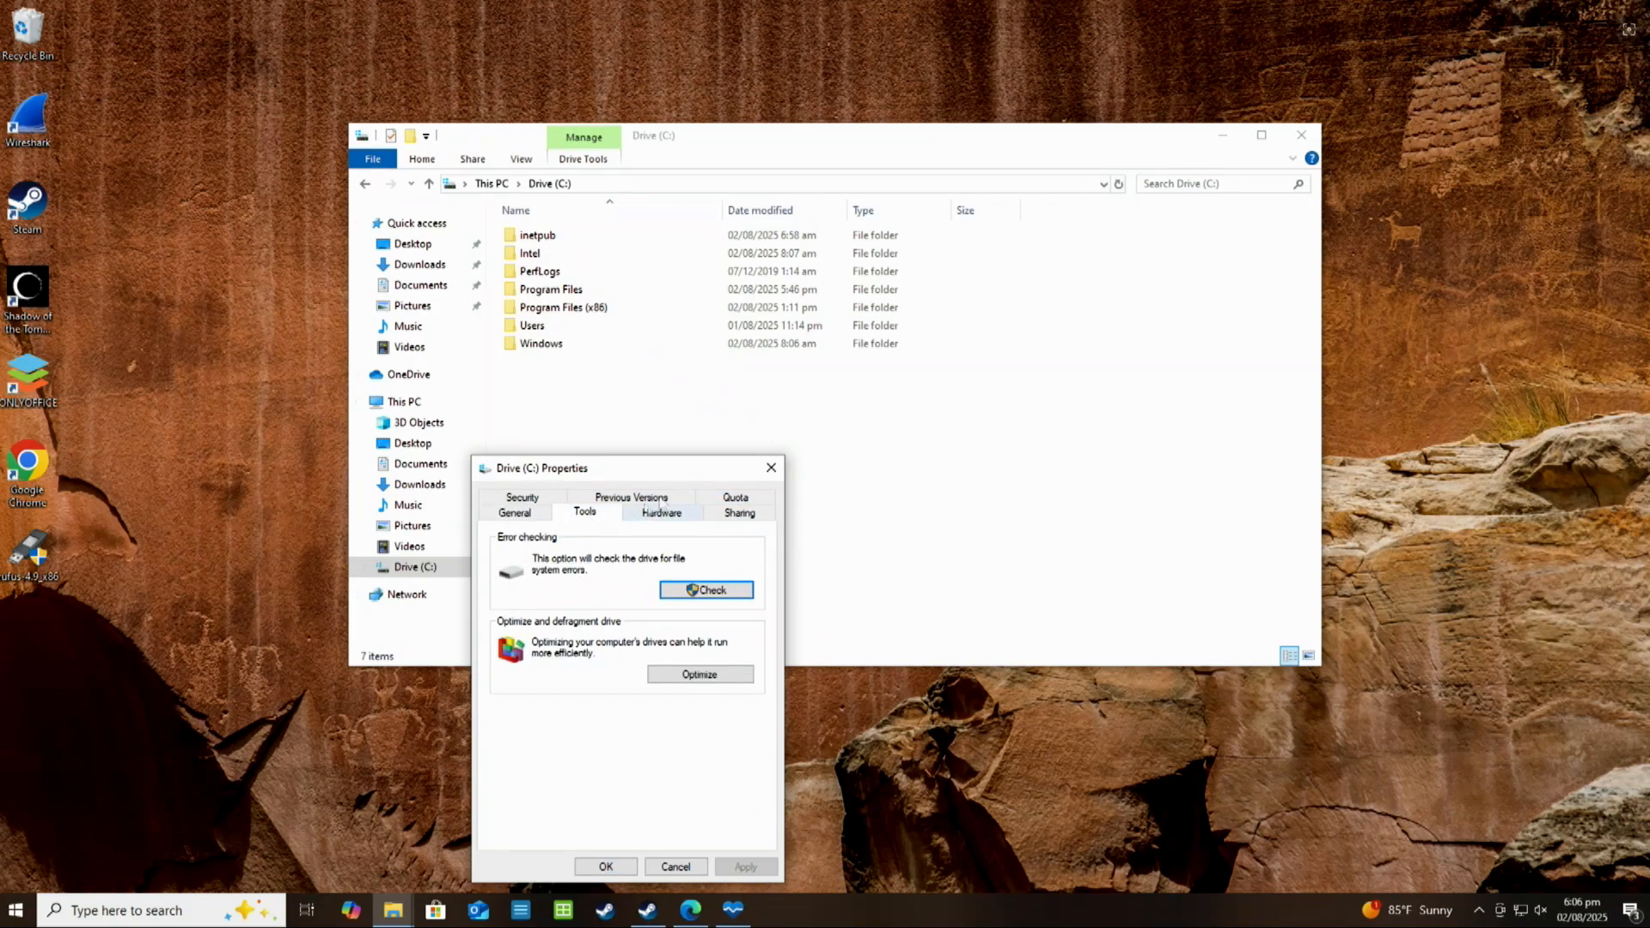
{"action": "left_click_drag", "start_coordinate": [688, 472], "coordinate": [853, 157]}
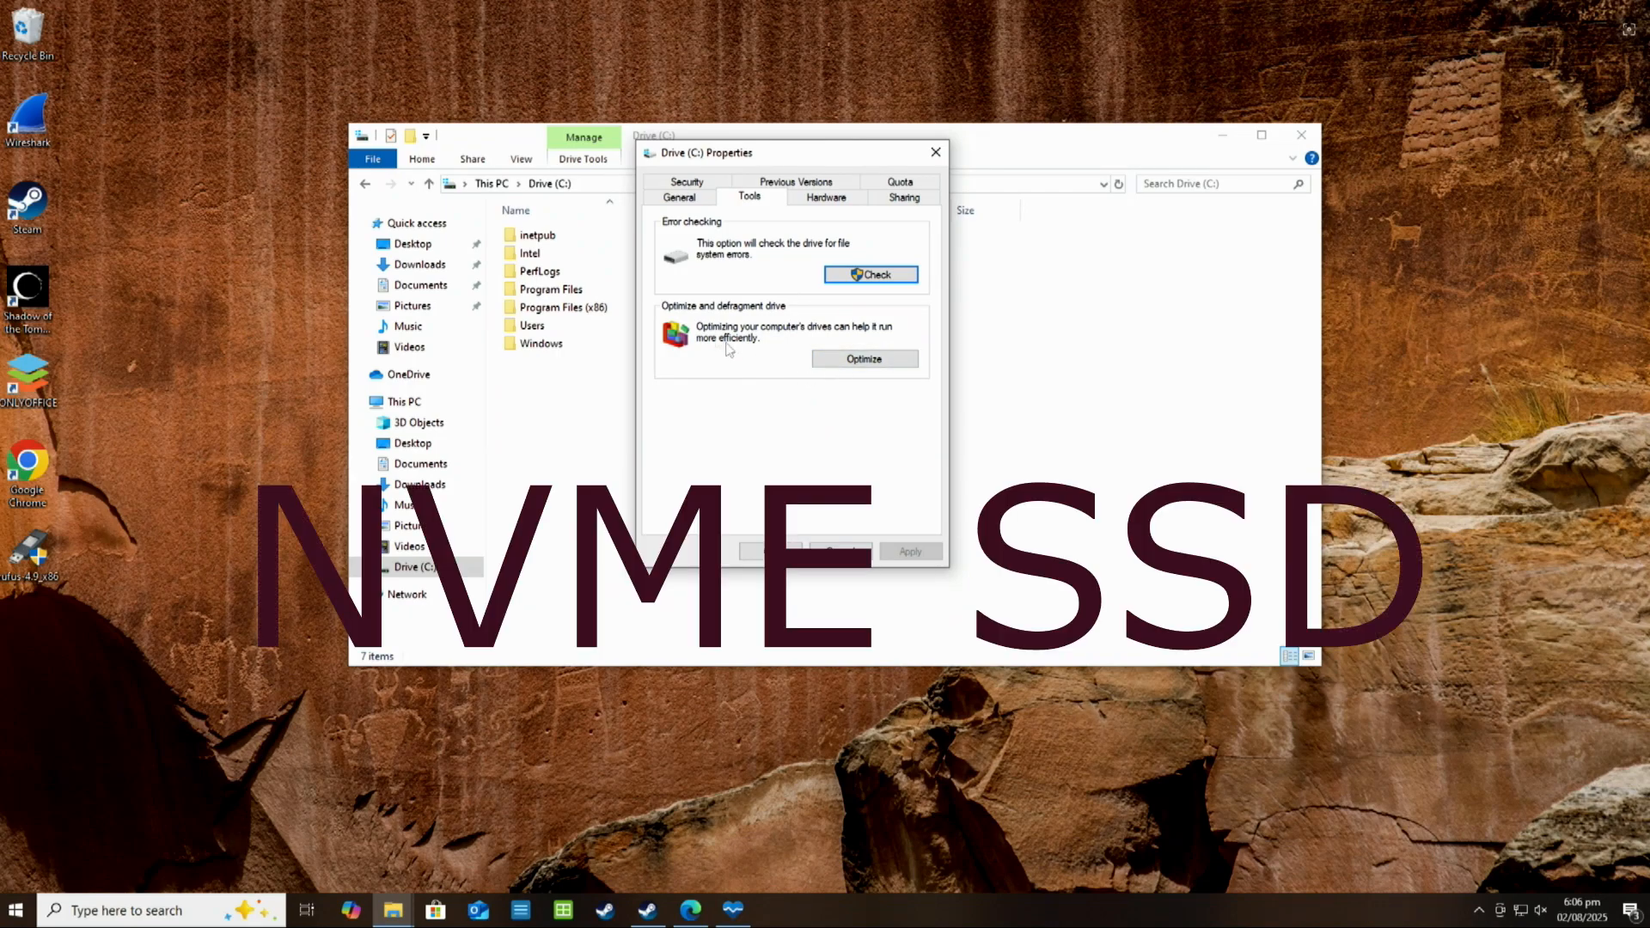
Start an error scan of Drive (C:) and dismiss the scan dialog
{"action": "left_click", "coordinate": [872, 277]}
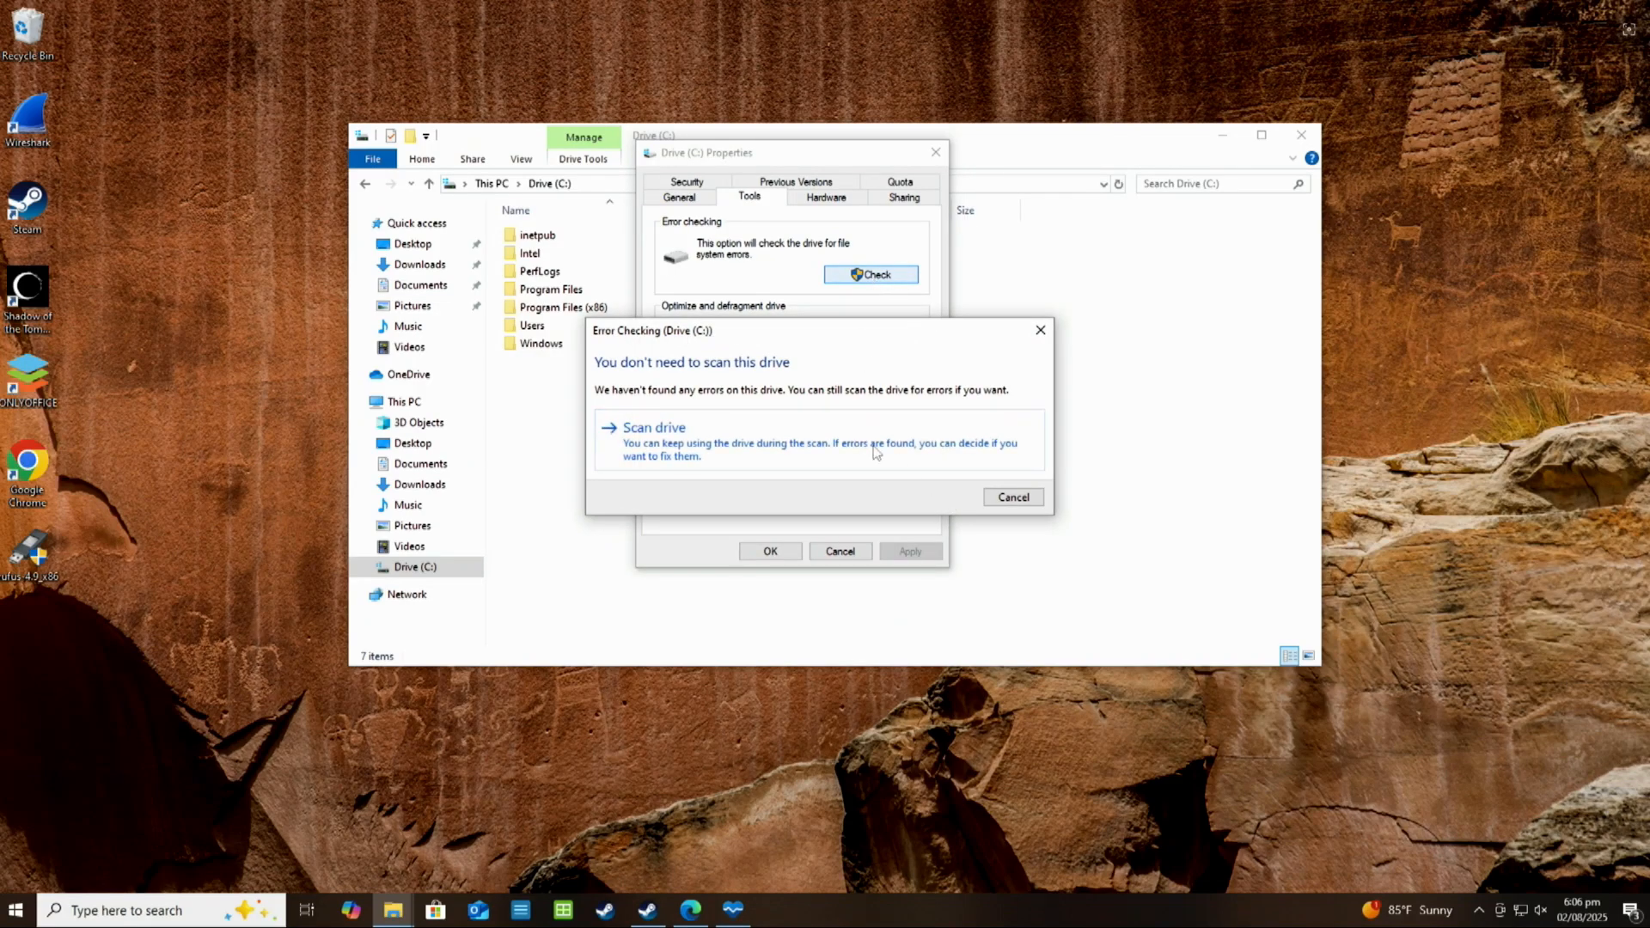
{"action": "left_click", "coordinate": [875, 450]}
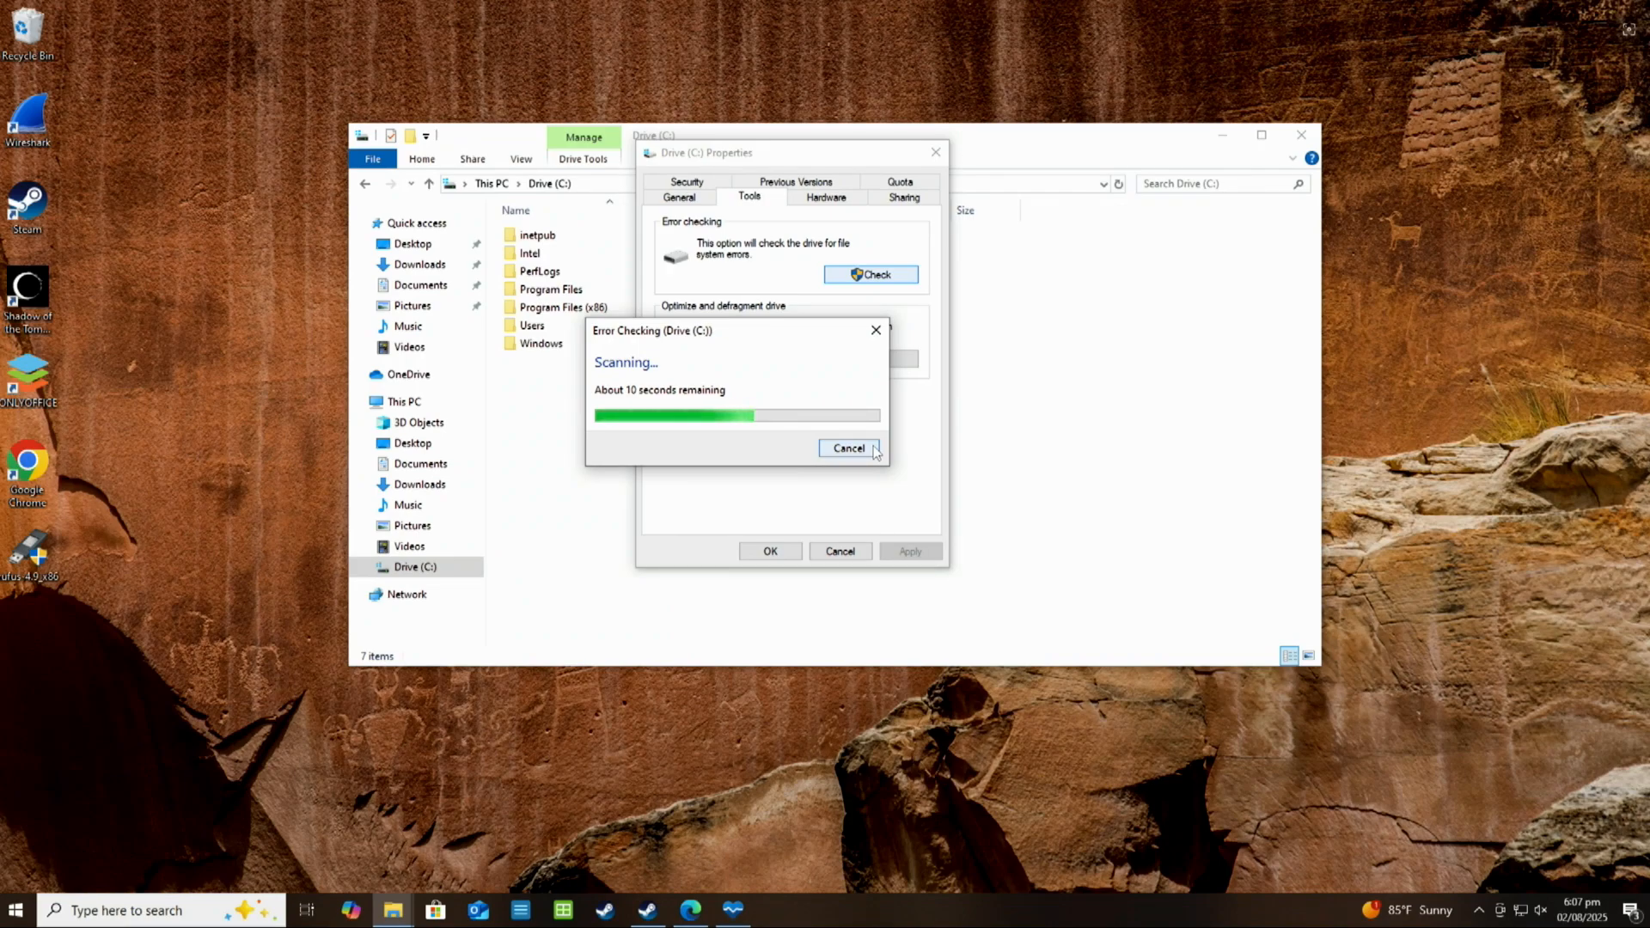
{"action": "left_click", "coordinate": [849, 448]}
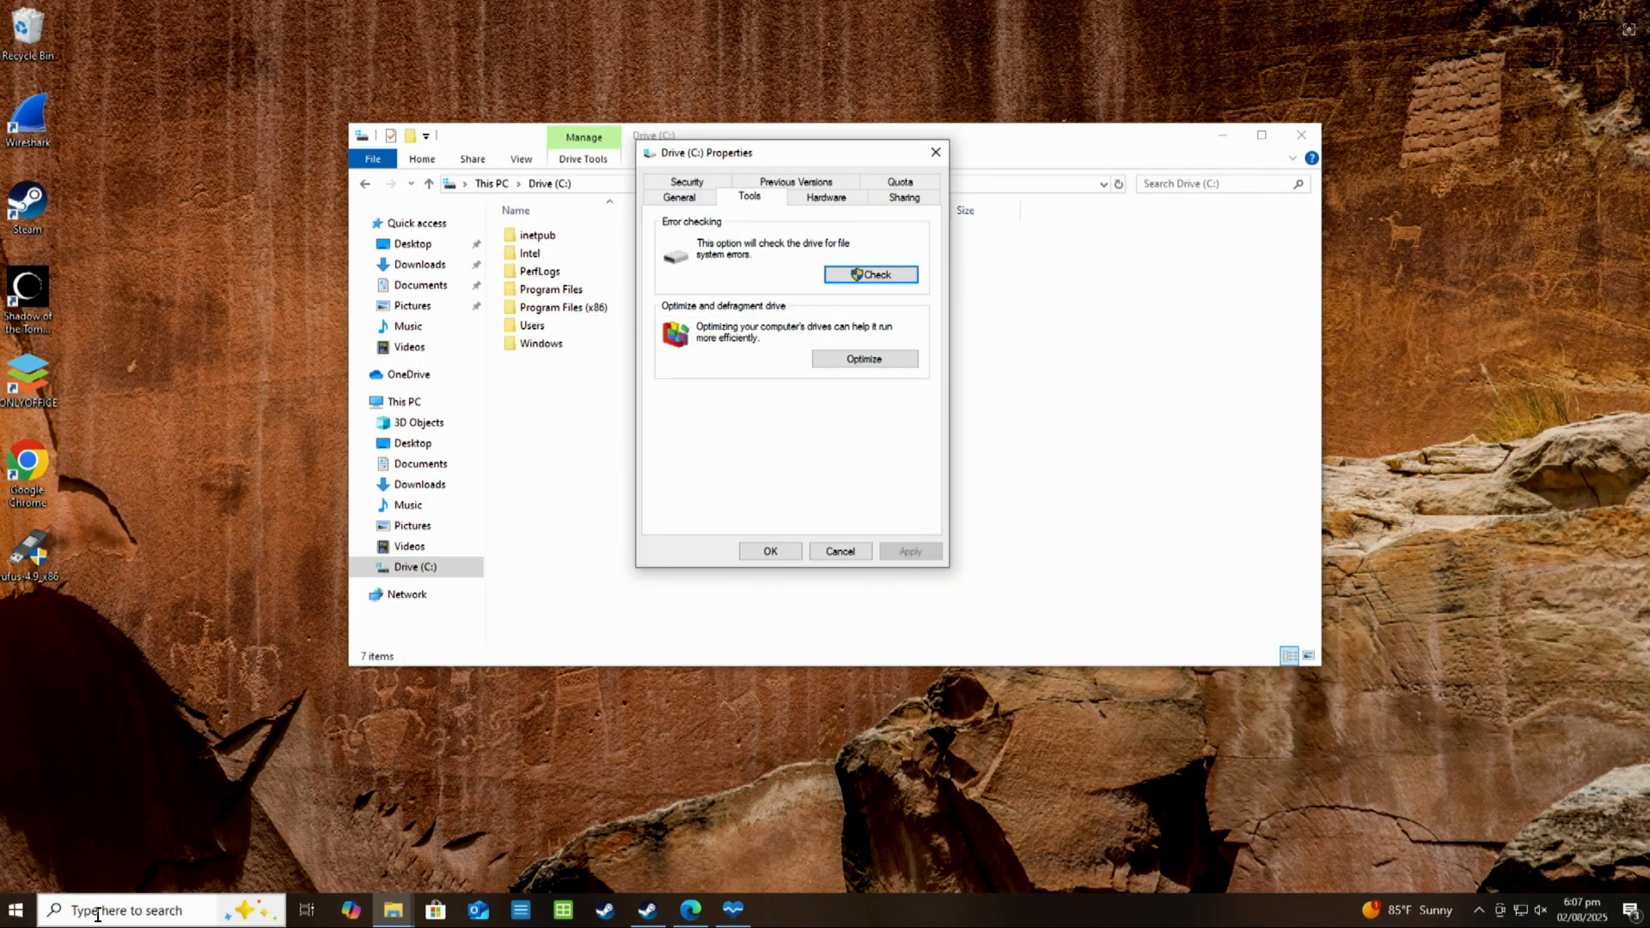
Find Command Prompt through the Windows search and run it as administrator, approving the elevation request
{"action": "left_click", "coordinate": [97, 912]}
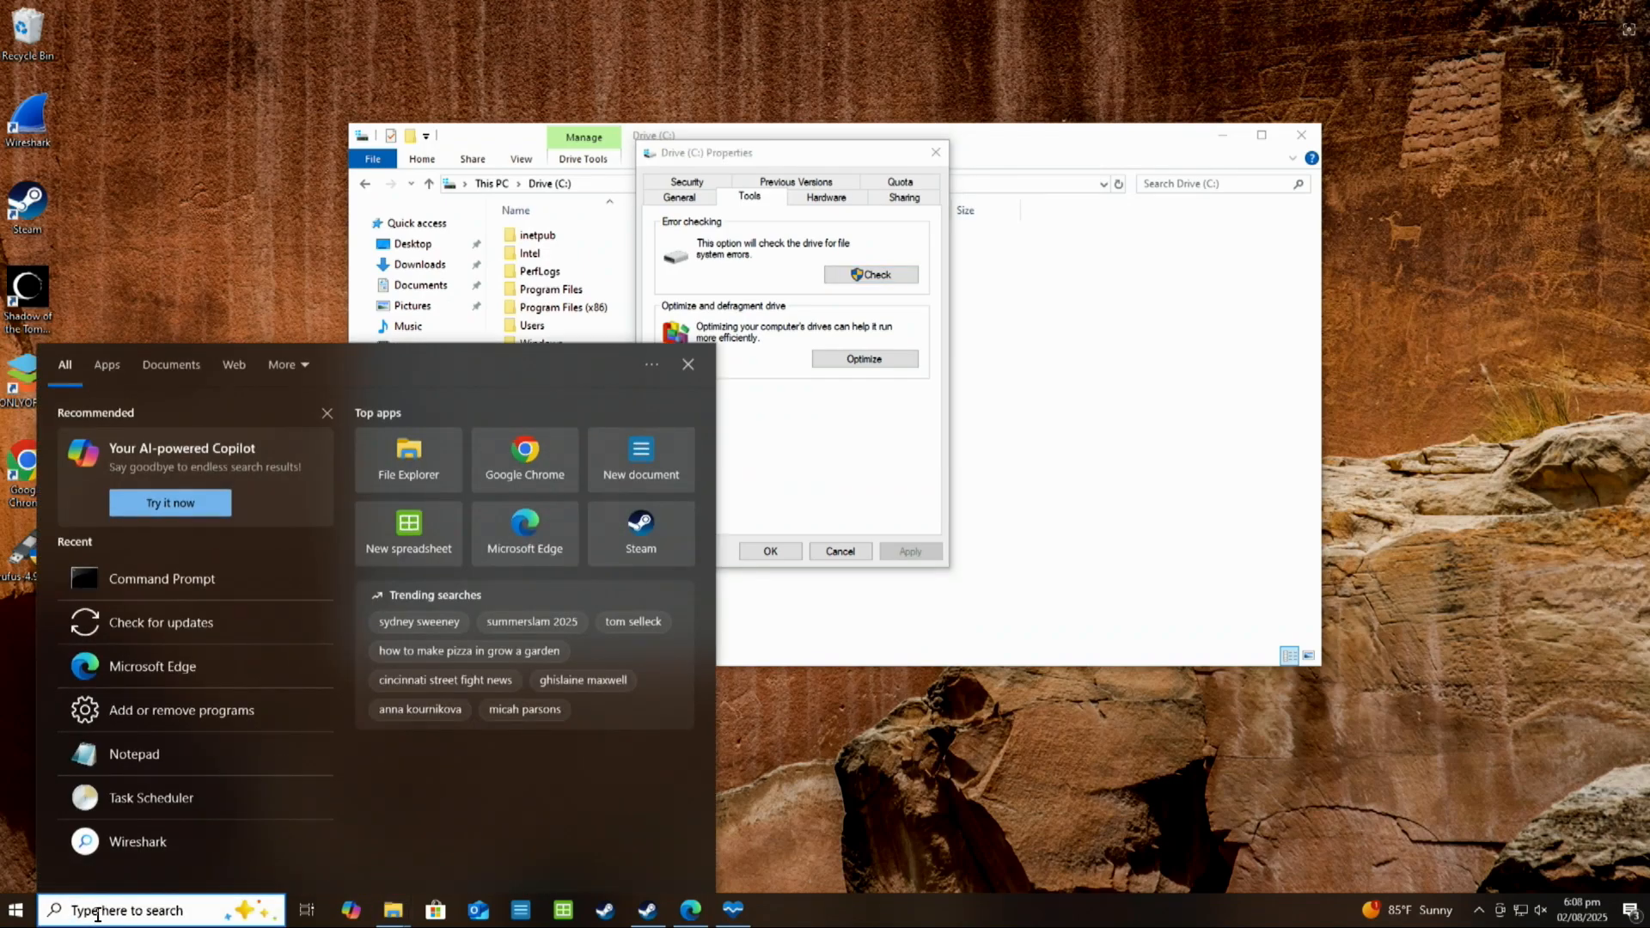
{"action": "type", "text": "cd"}
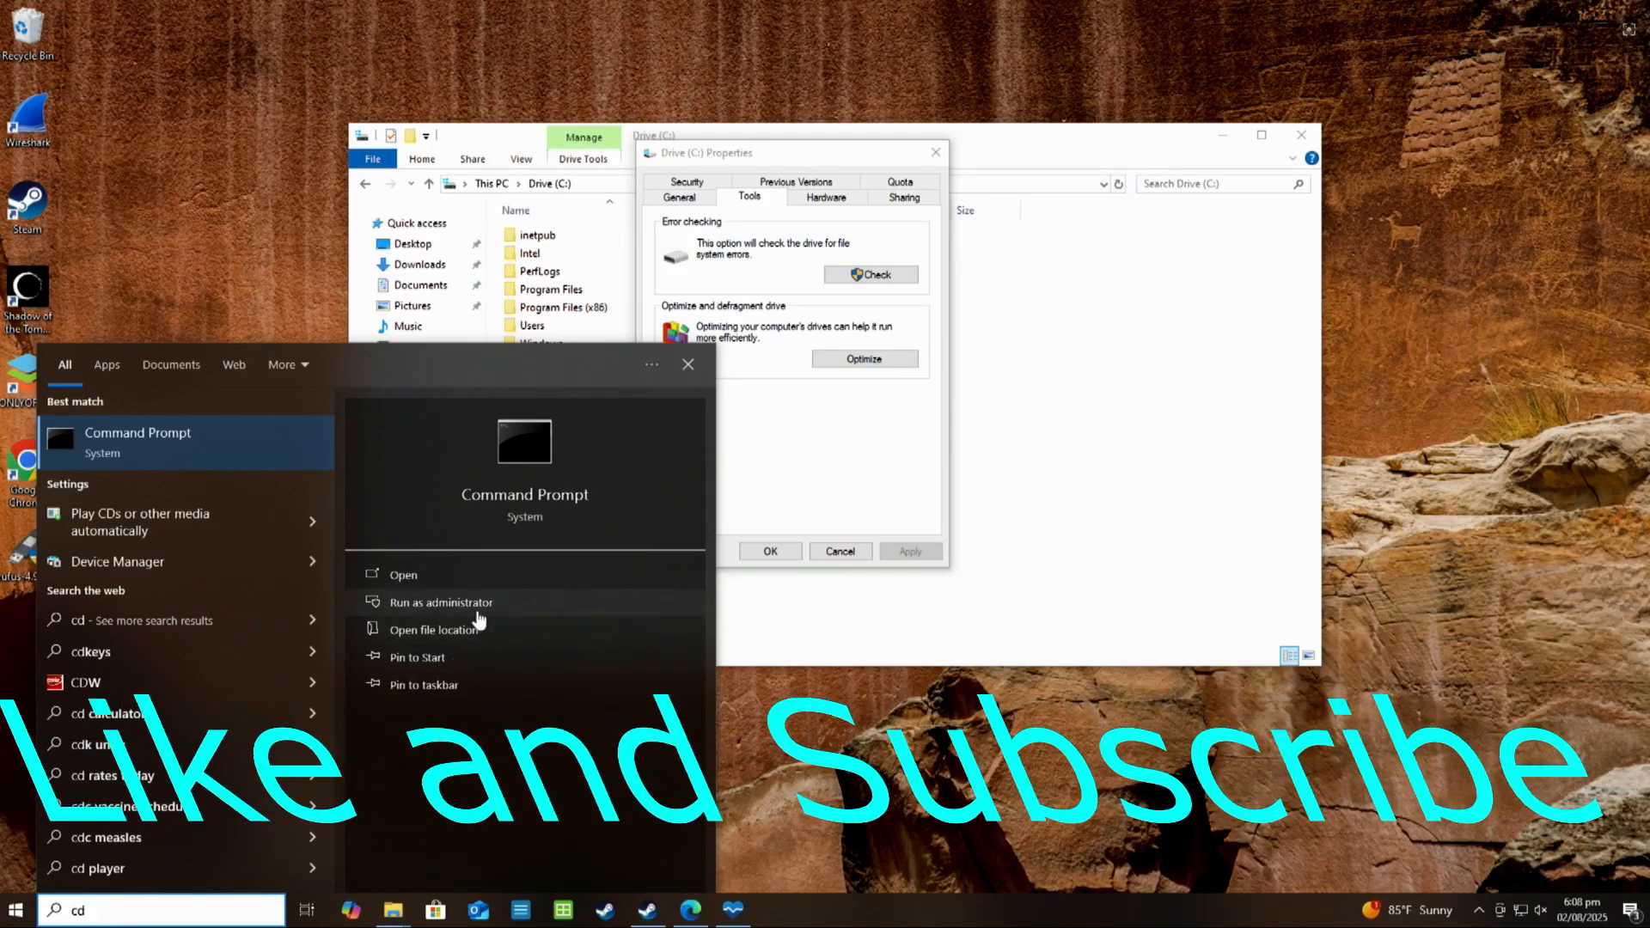
{"action": "left_click", "coordinate": [477, 604]}
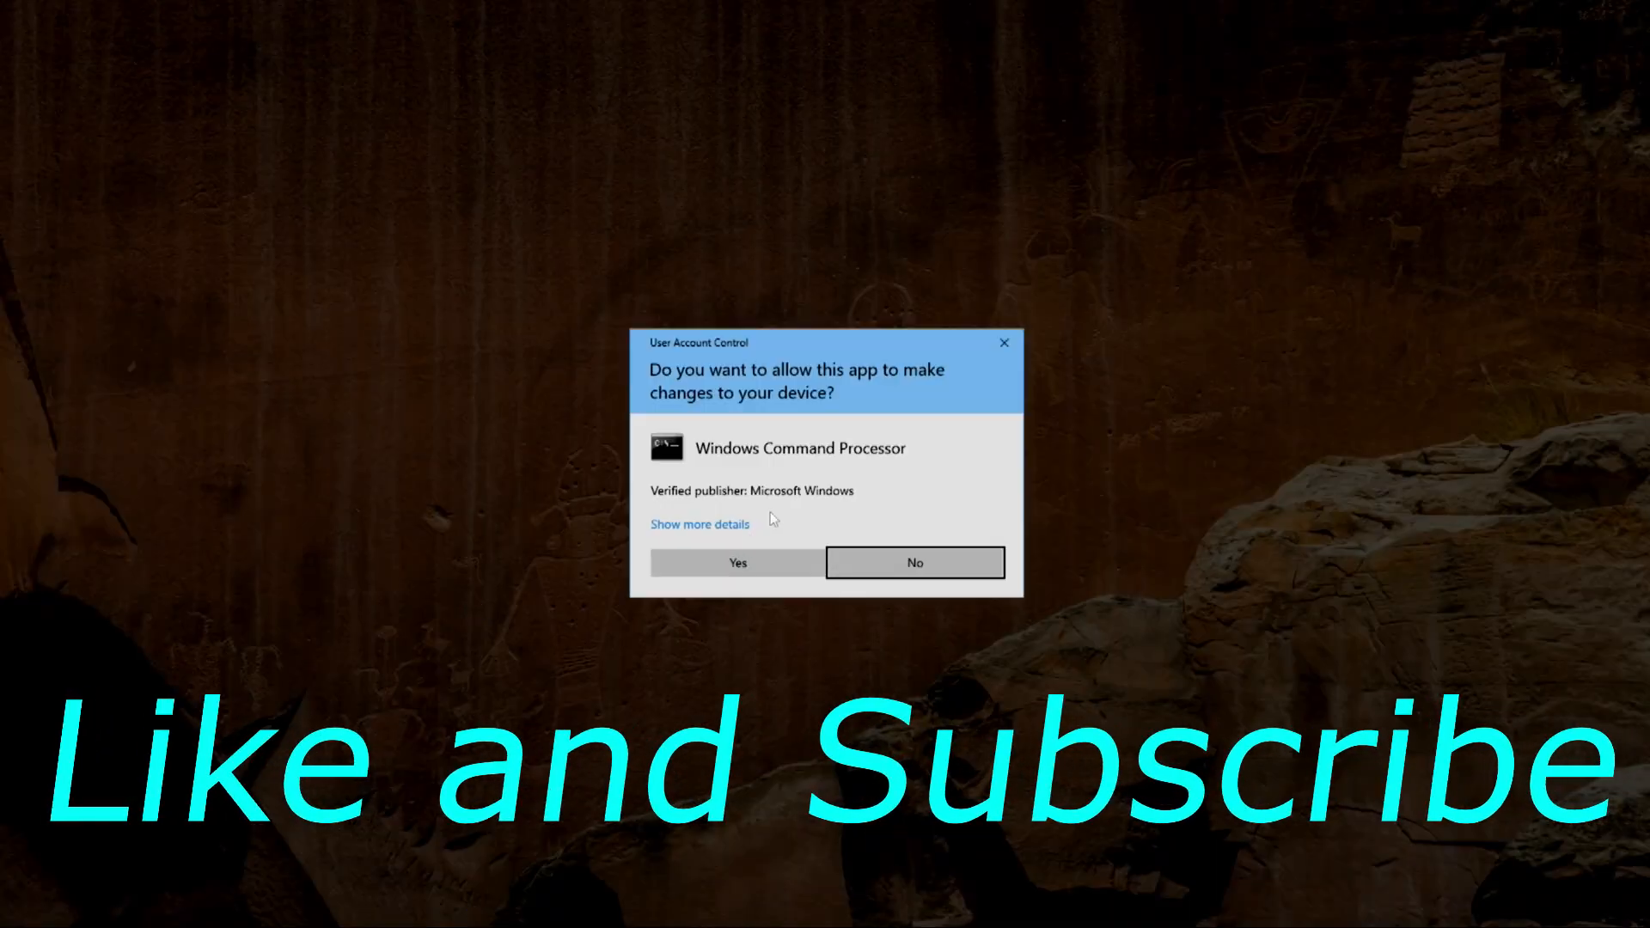
{"action": "left_click", "coordinate": [729, 562]}
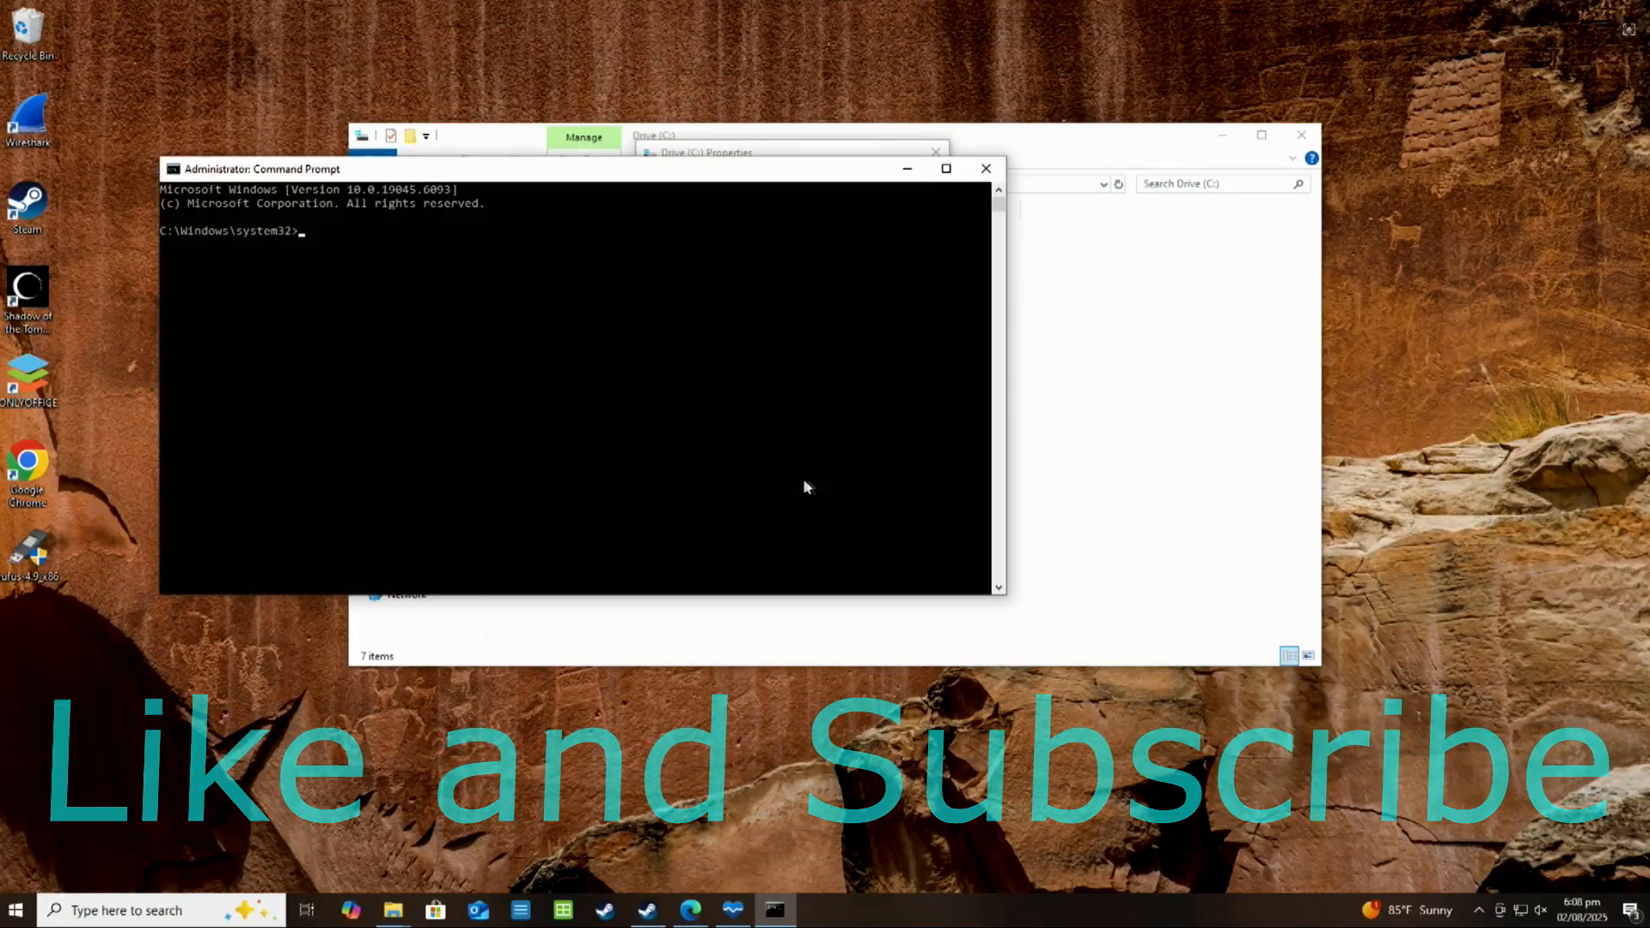
Check the system drive for file system errors with the command chkdsk c:
{"action": "type", "text": "chk"}
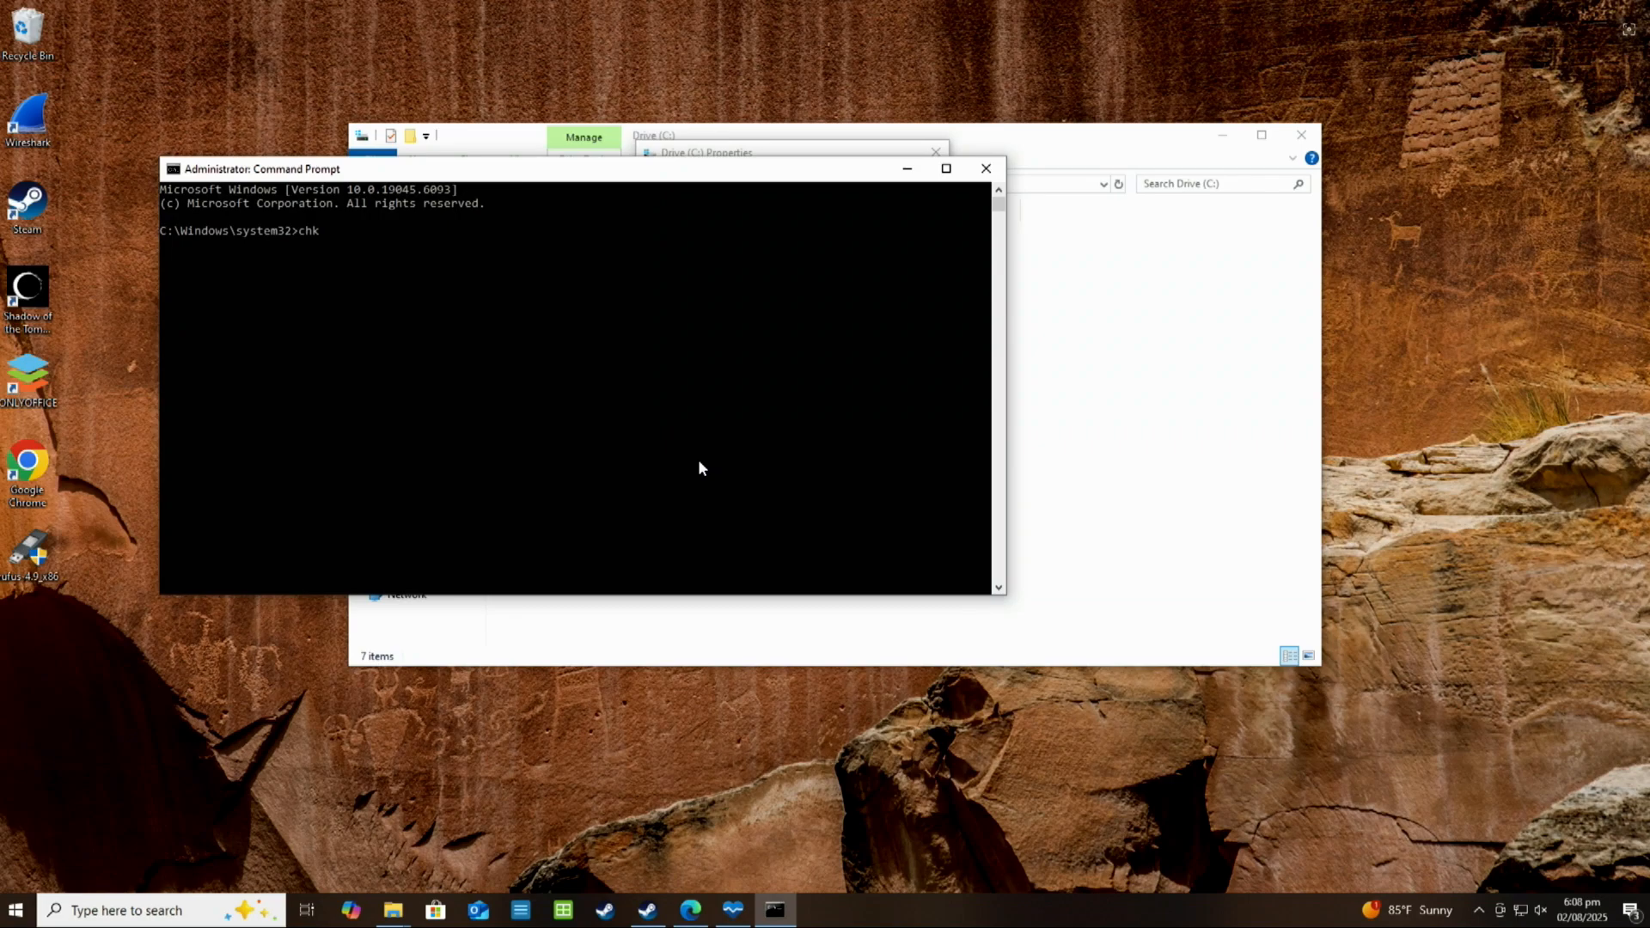
{"action": "type", "text": "dsk c:"}
{"action": "key", "text": "Return"}
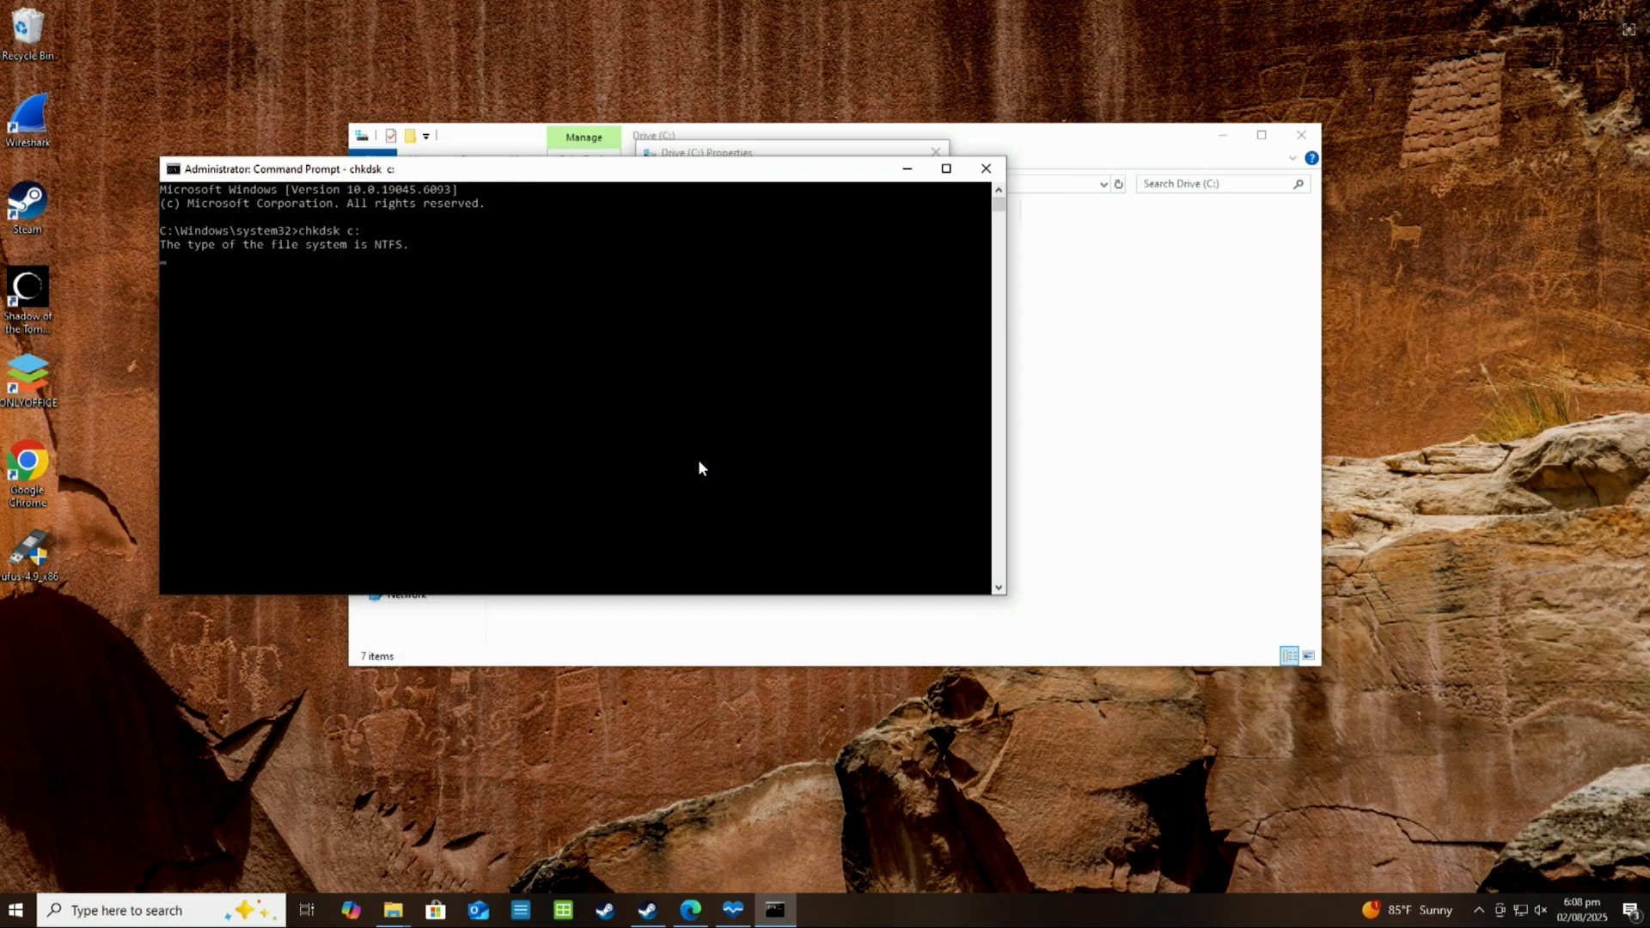
{"action": "left_click_drag", "start_coordinate": [717, 170], "coordinate": [890, 209]}
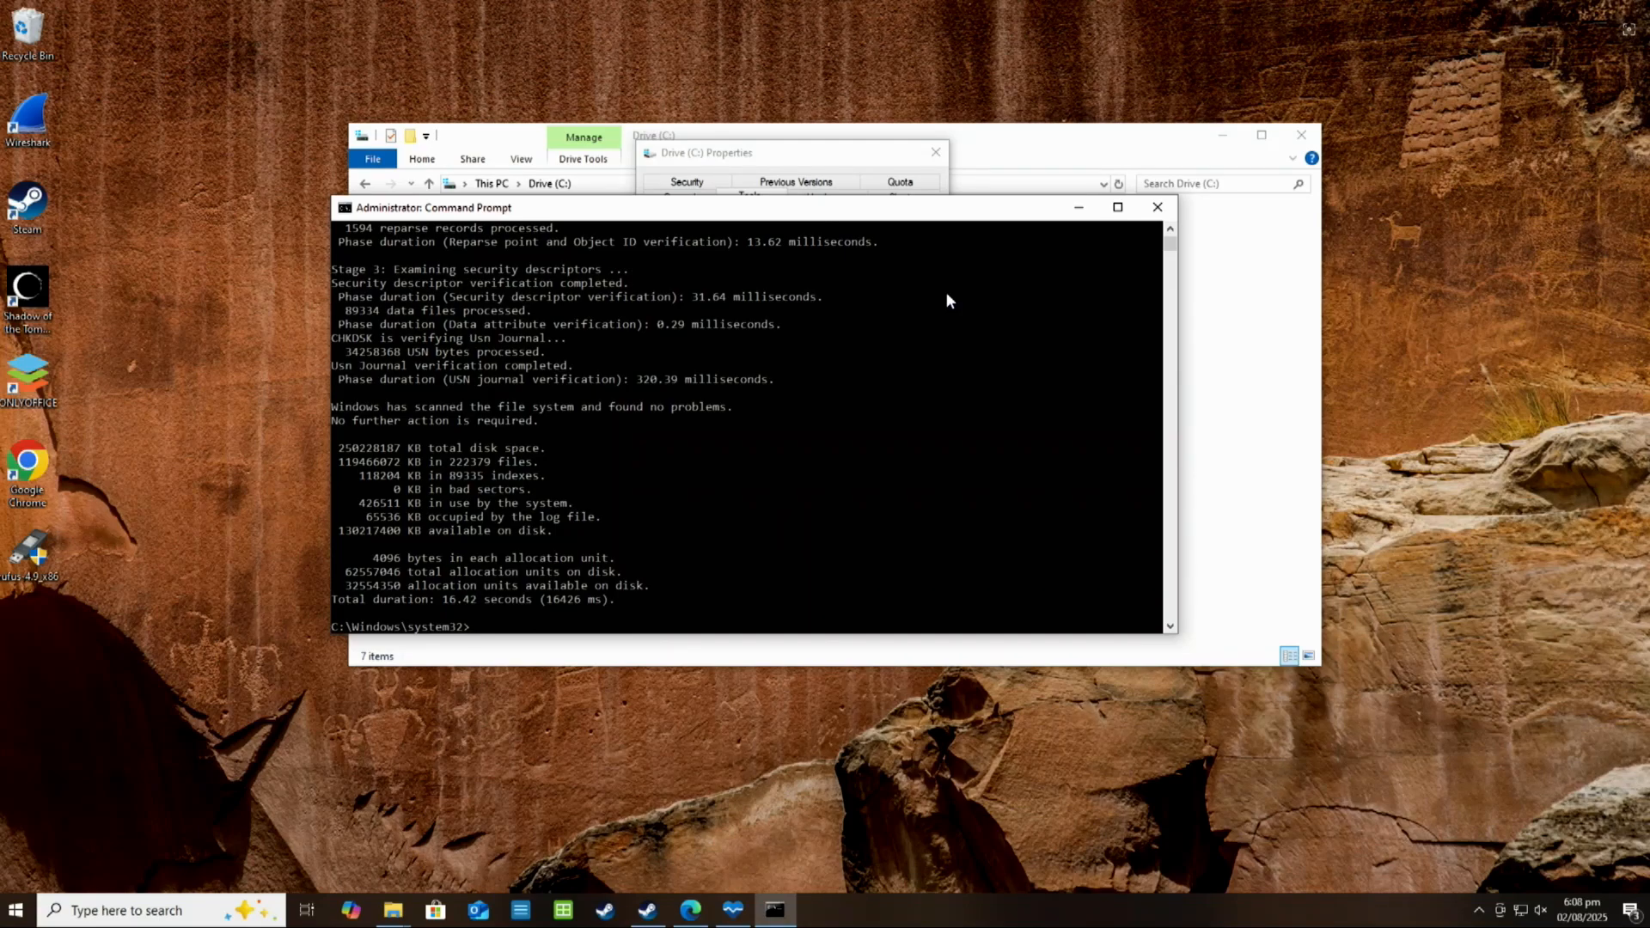
Close the Command Prompt, the Drive (C:) properties and the File Explorer window
{"action": "left_click", "coordinate": [1158, 207]}
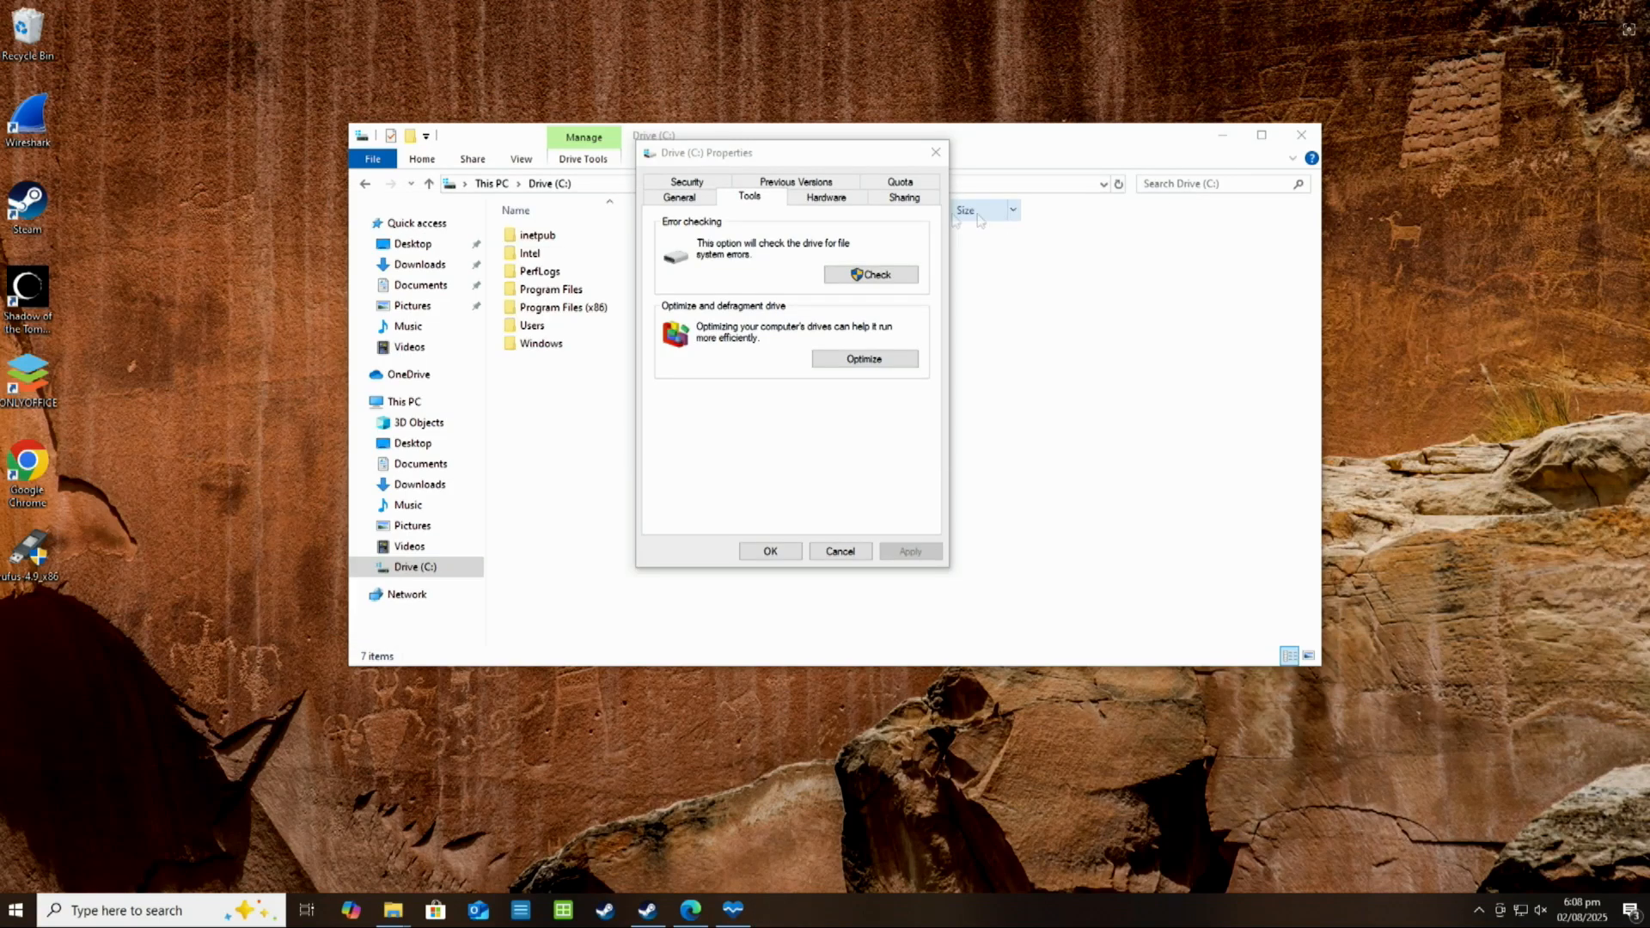
{"action": "left_click_drag", "start_coordinate": [910, 141], "coordinate": [897, 203]}
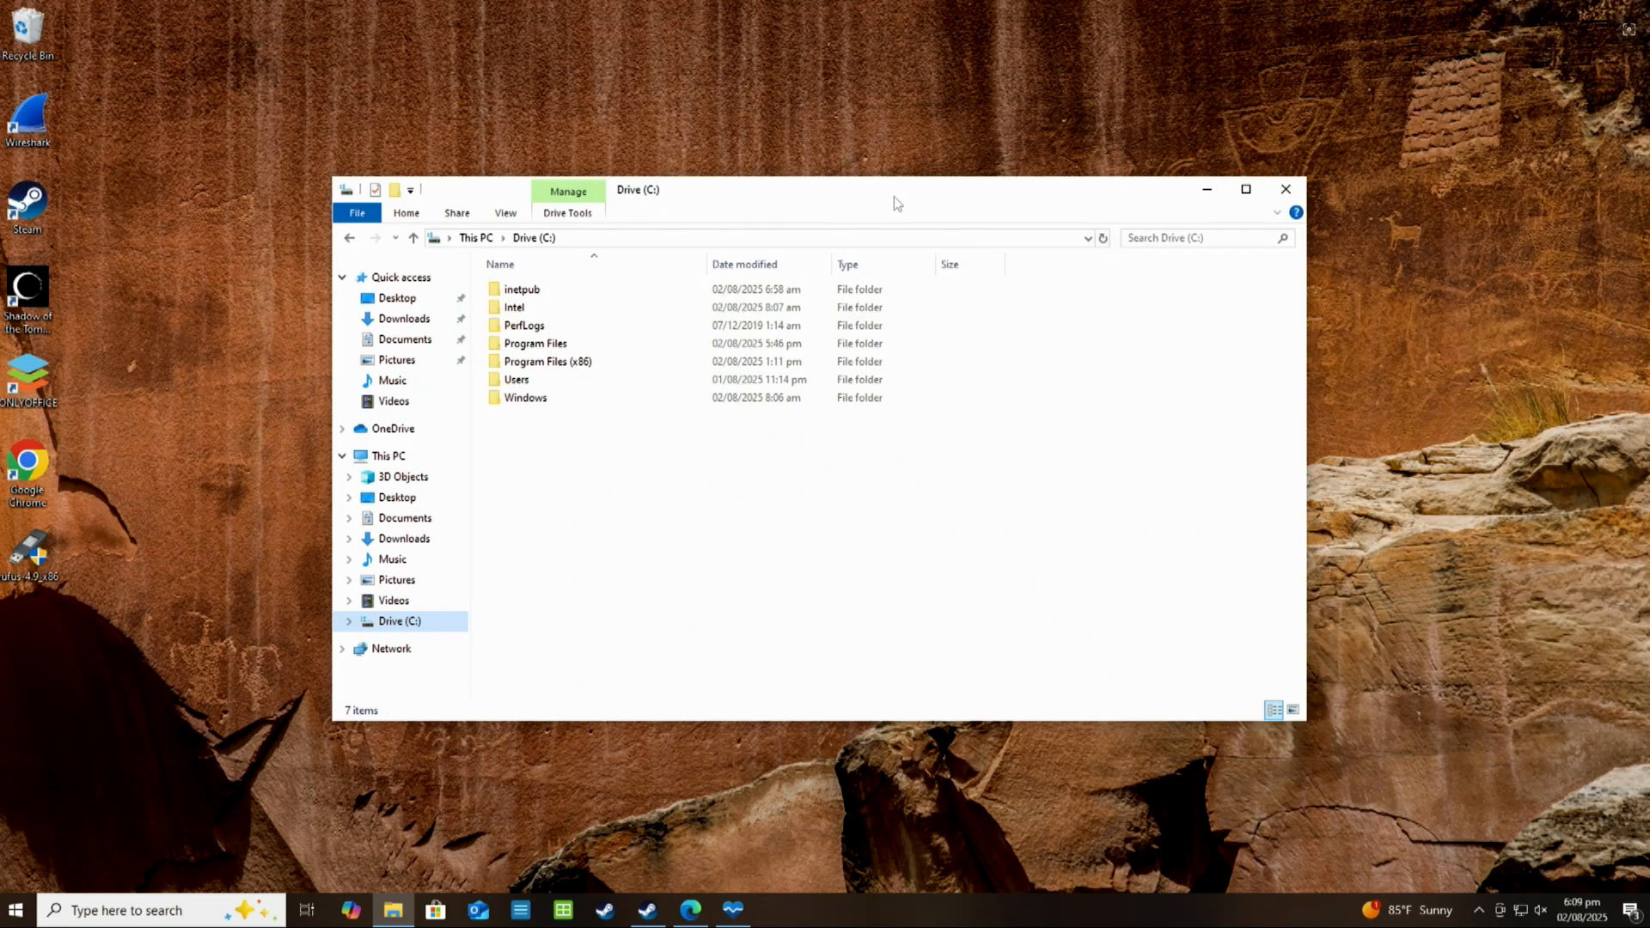
{"action": "left_click", "coordinate": [1284, 191]}
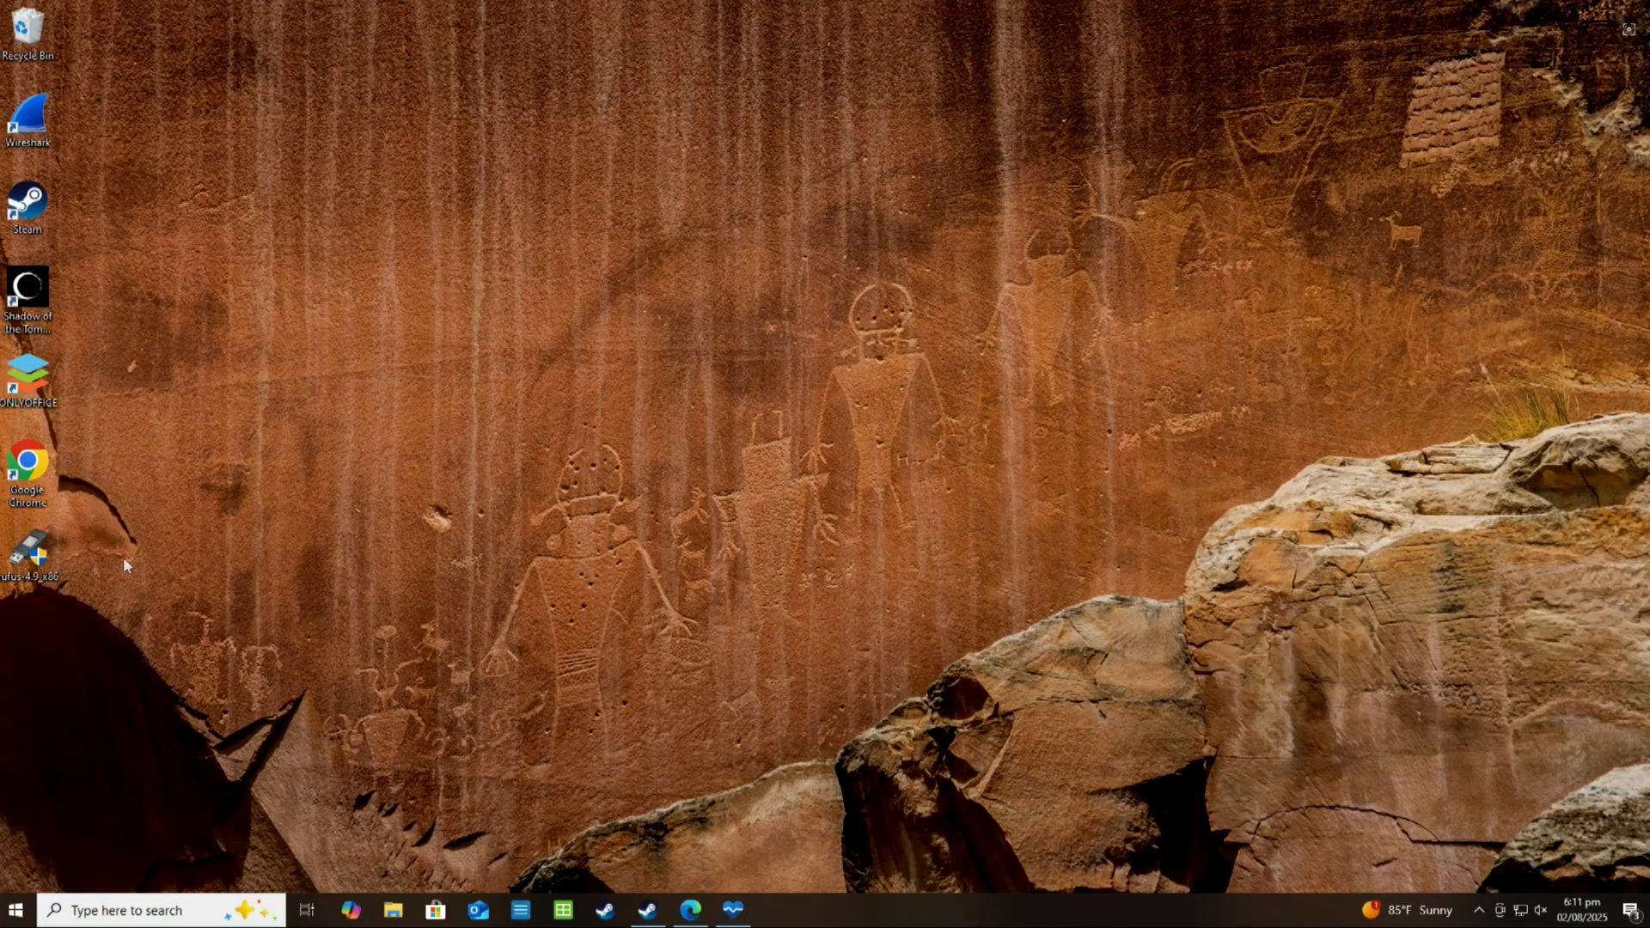
Launch Rufus with administrator approval and enable List USB Hard Drives in the advanced drive properties
{"action": "double_click", "coordinate": [26, 561]}
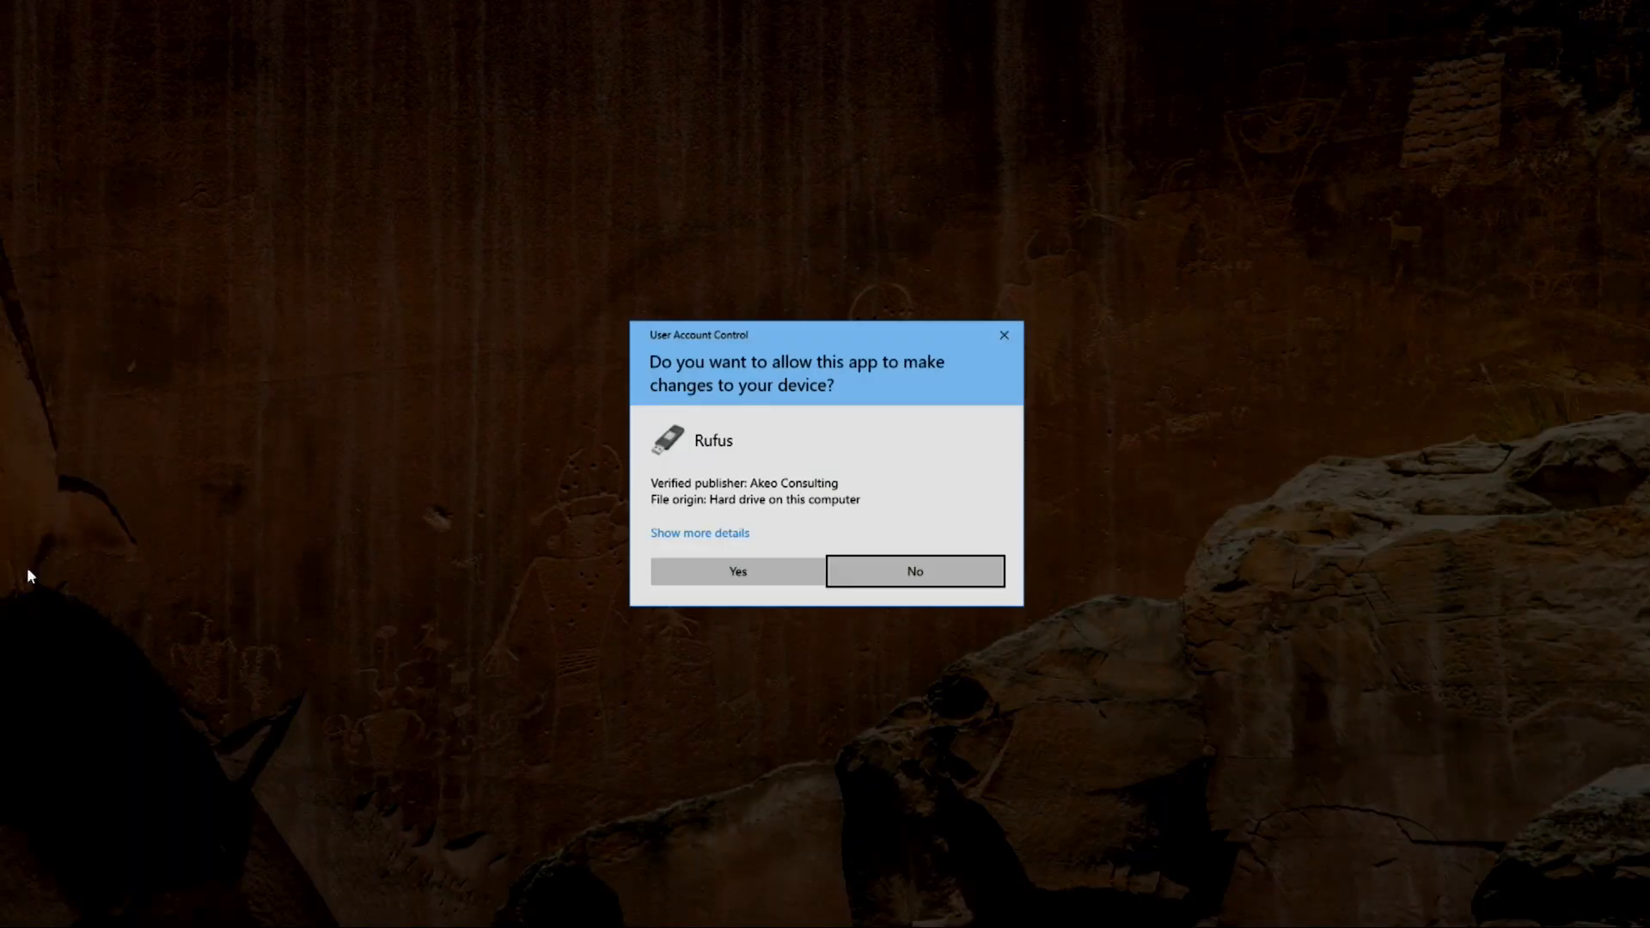
{"action": "left_click", "coordinate": [690, 563]}
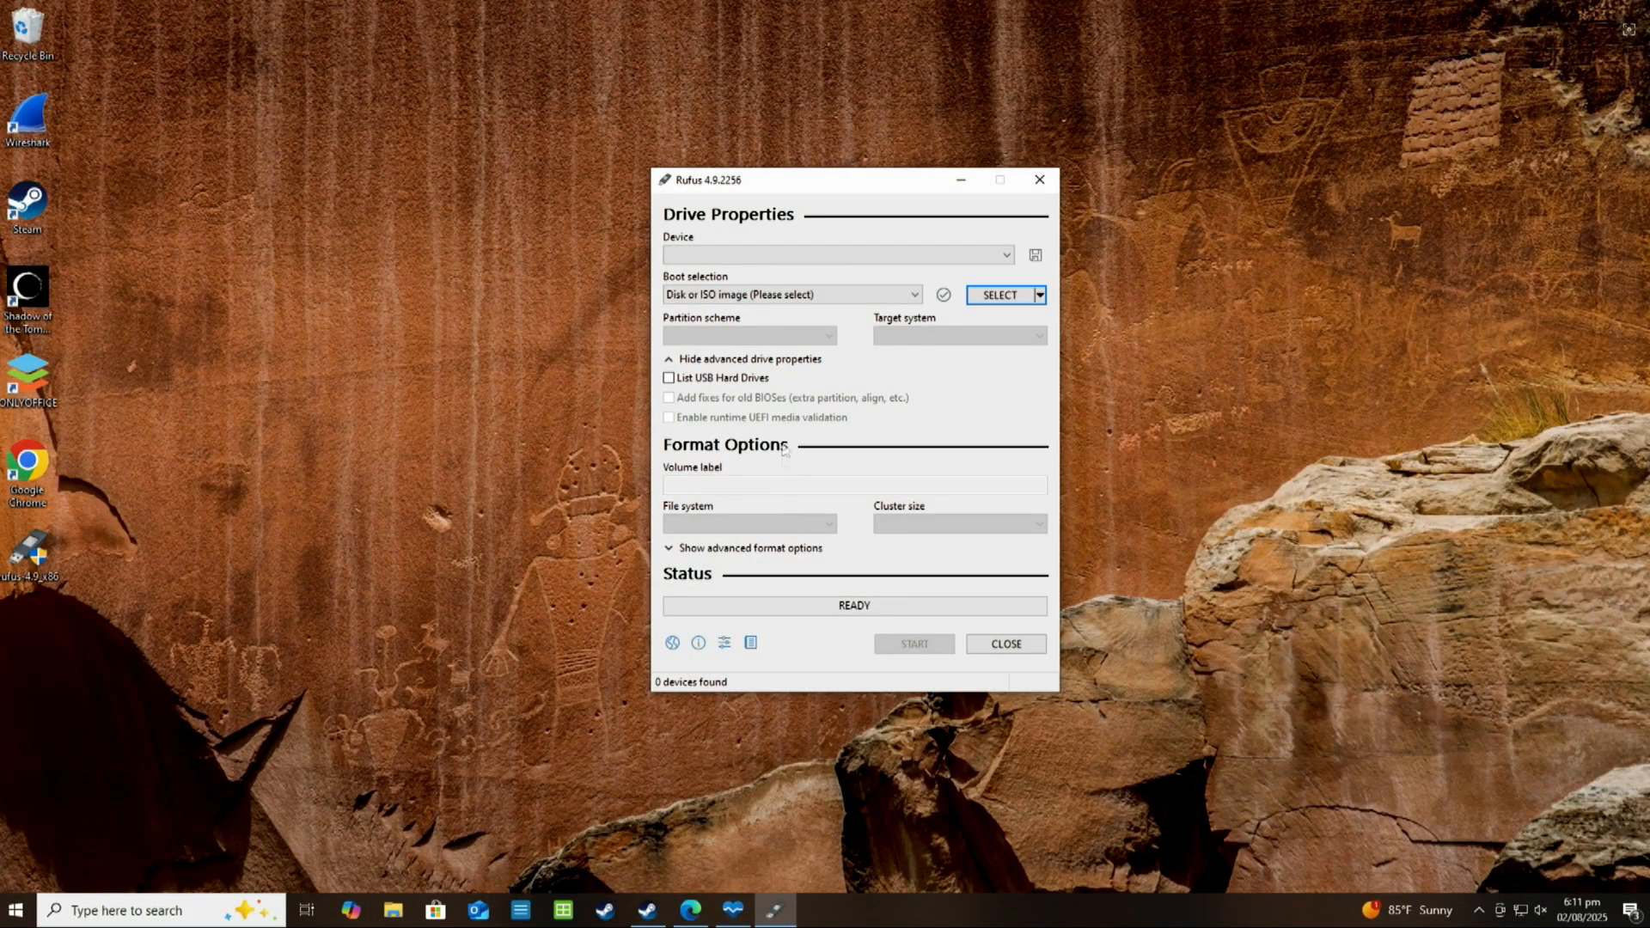
{"action": "left_click", "coordinate": [674, 365]}
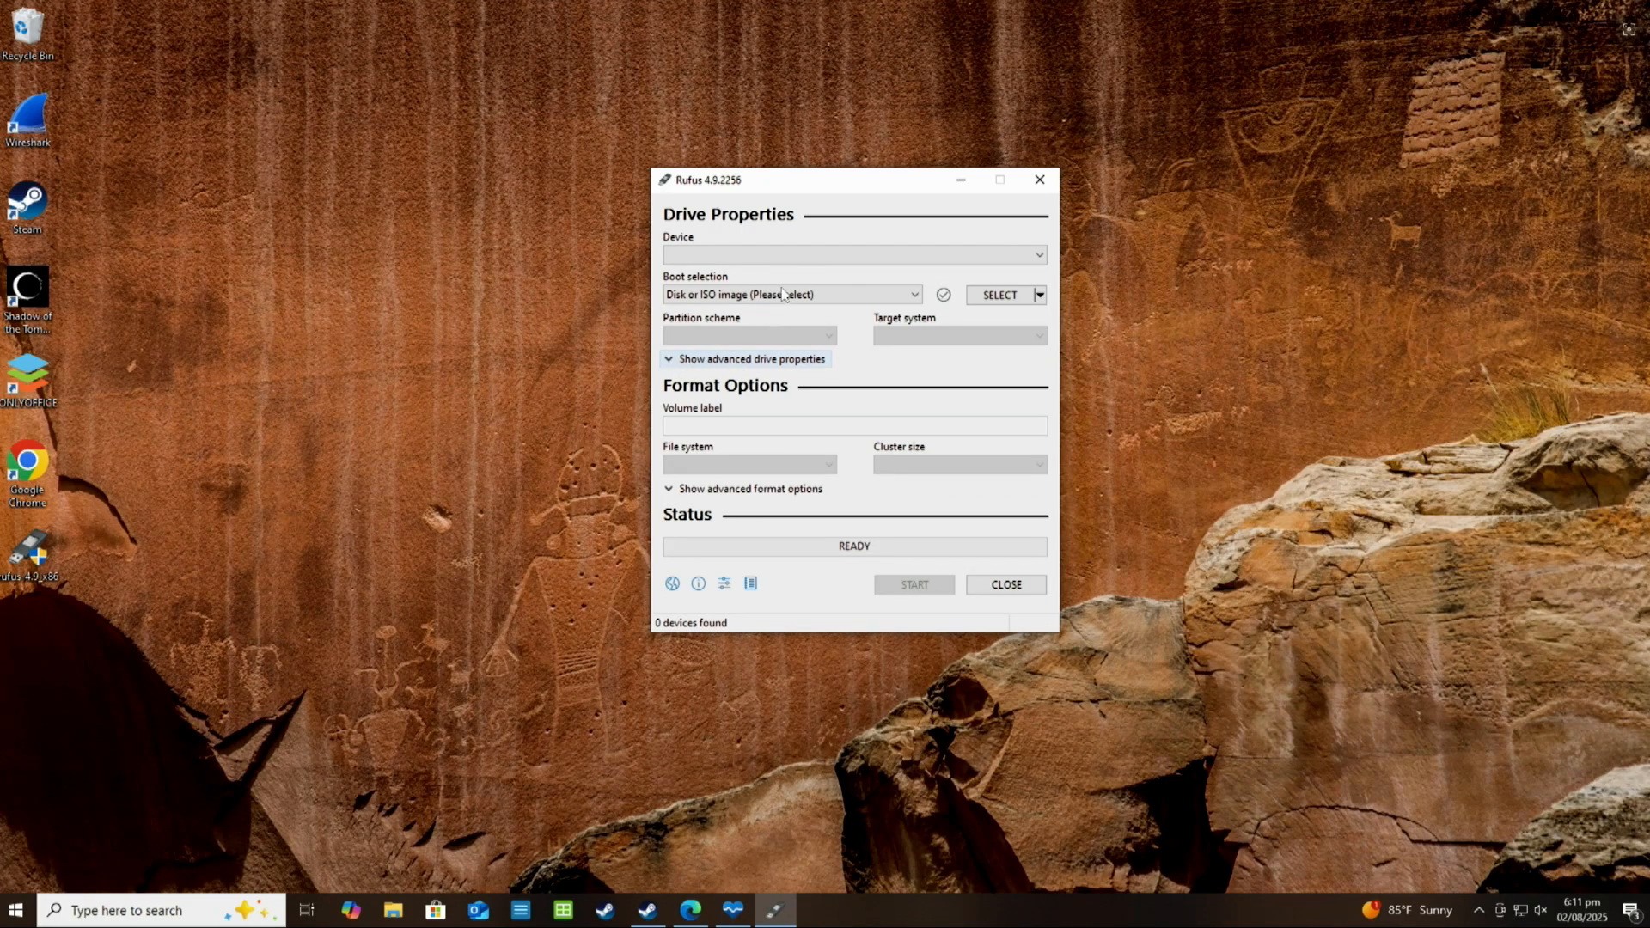
{"action": "left_click", "coordinate": [692, 361]}
{"action": "left_click", "coordinate": [685, 380]}
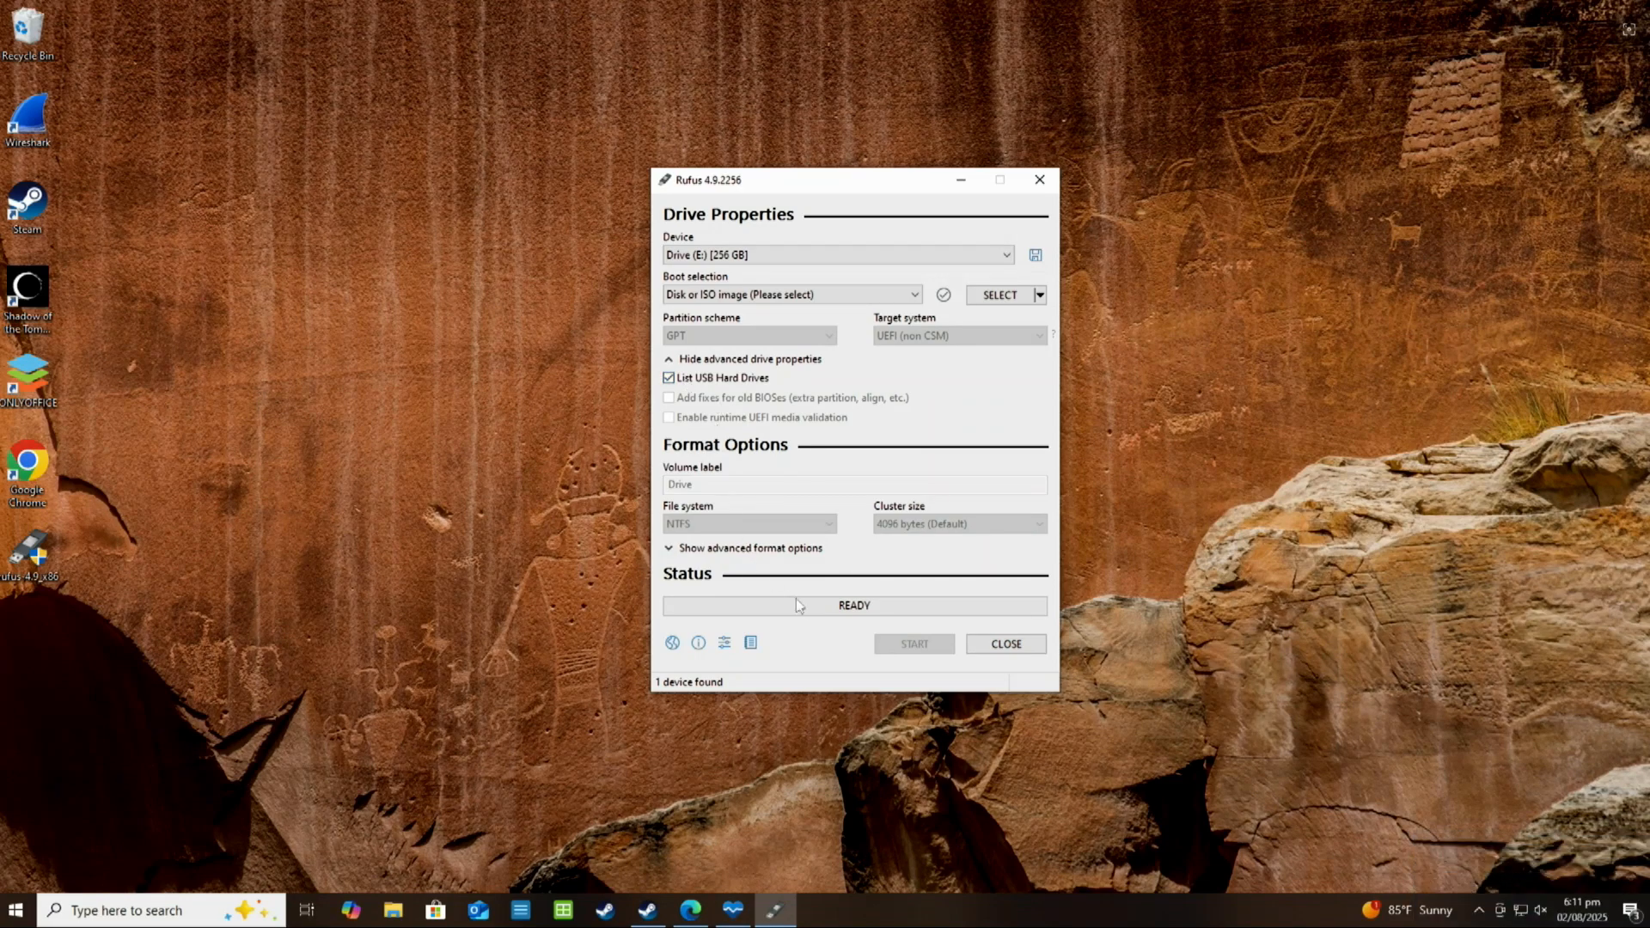
Load Win11_24H2_English_x64.iso as the boot image and start creating the installation drive
{"action": "left_click", "coordinate": [1008, 297]}
{"action": "double_click", "coordinate": [886, 336]}
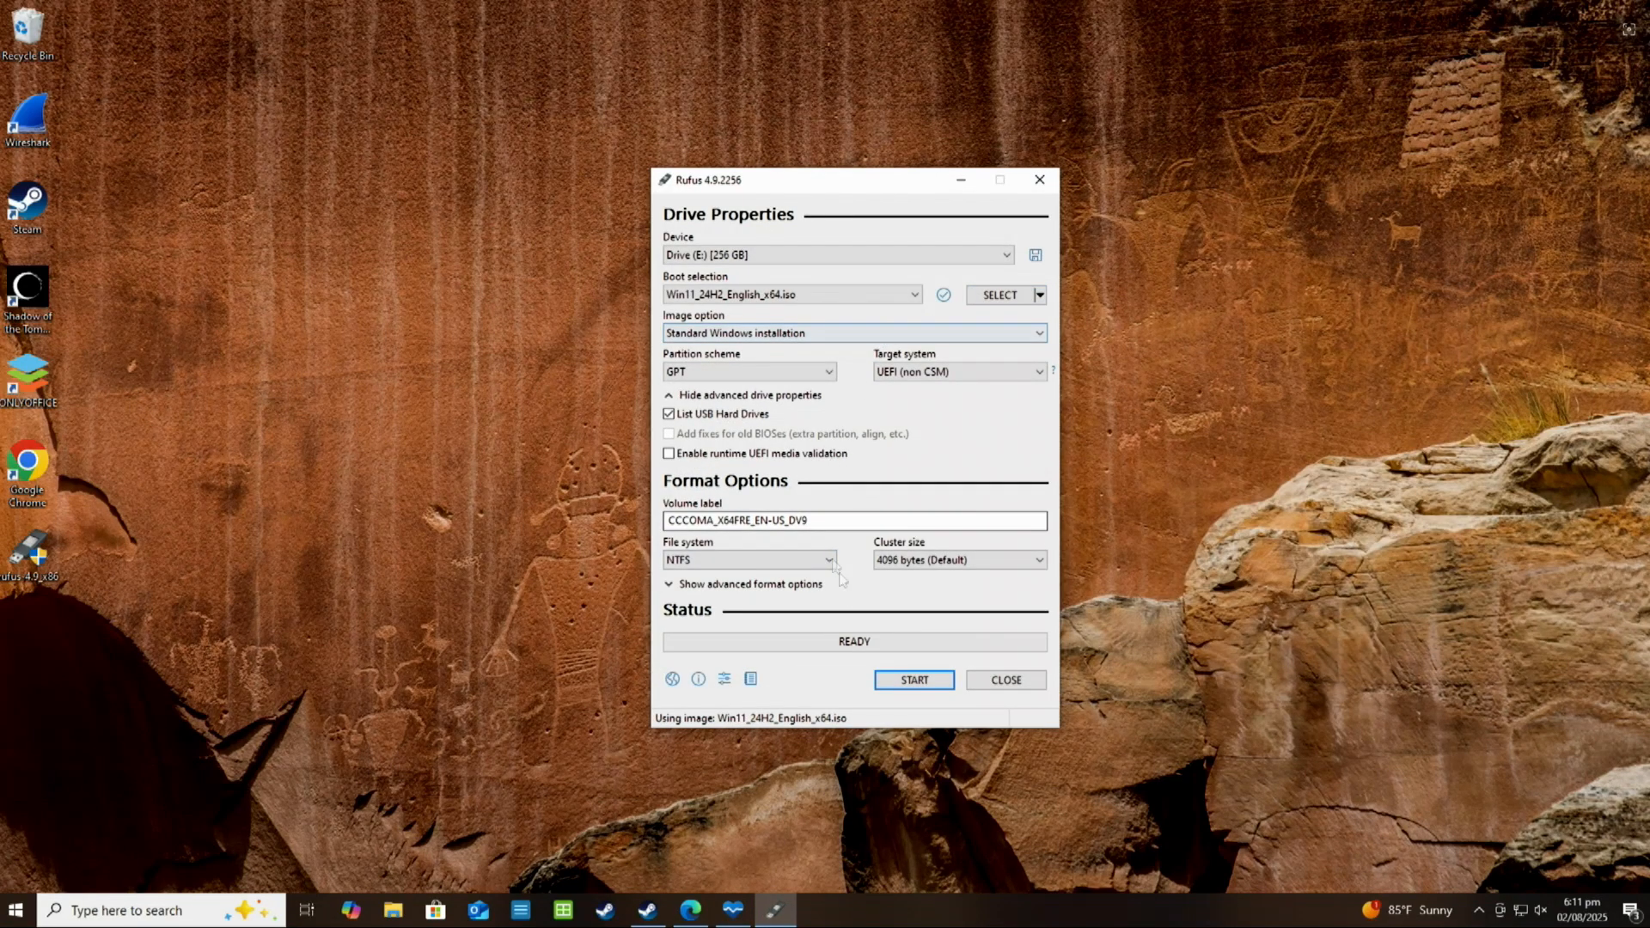
{"action": "left_click", "coordinate": [919, 680]}
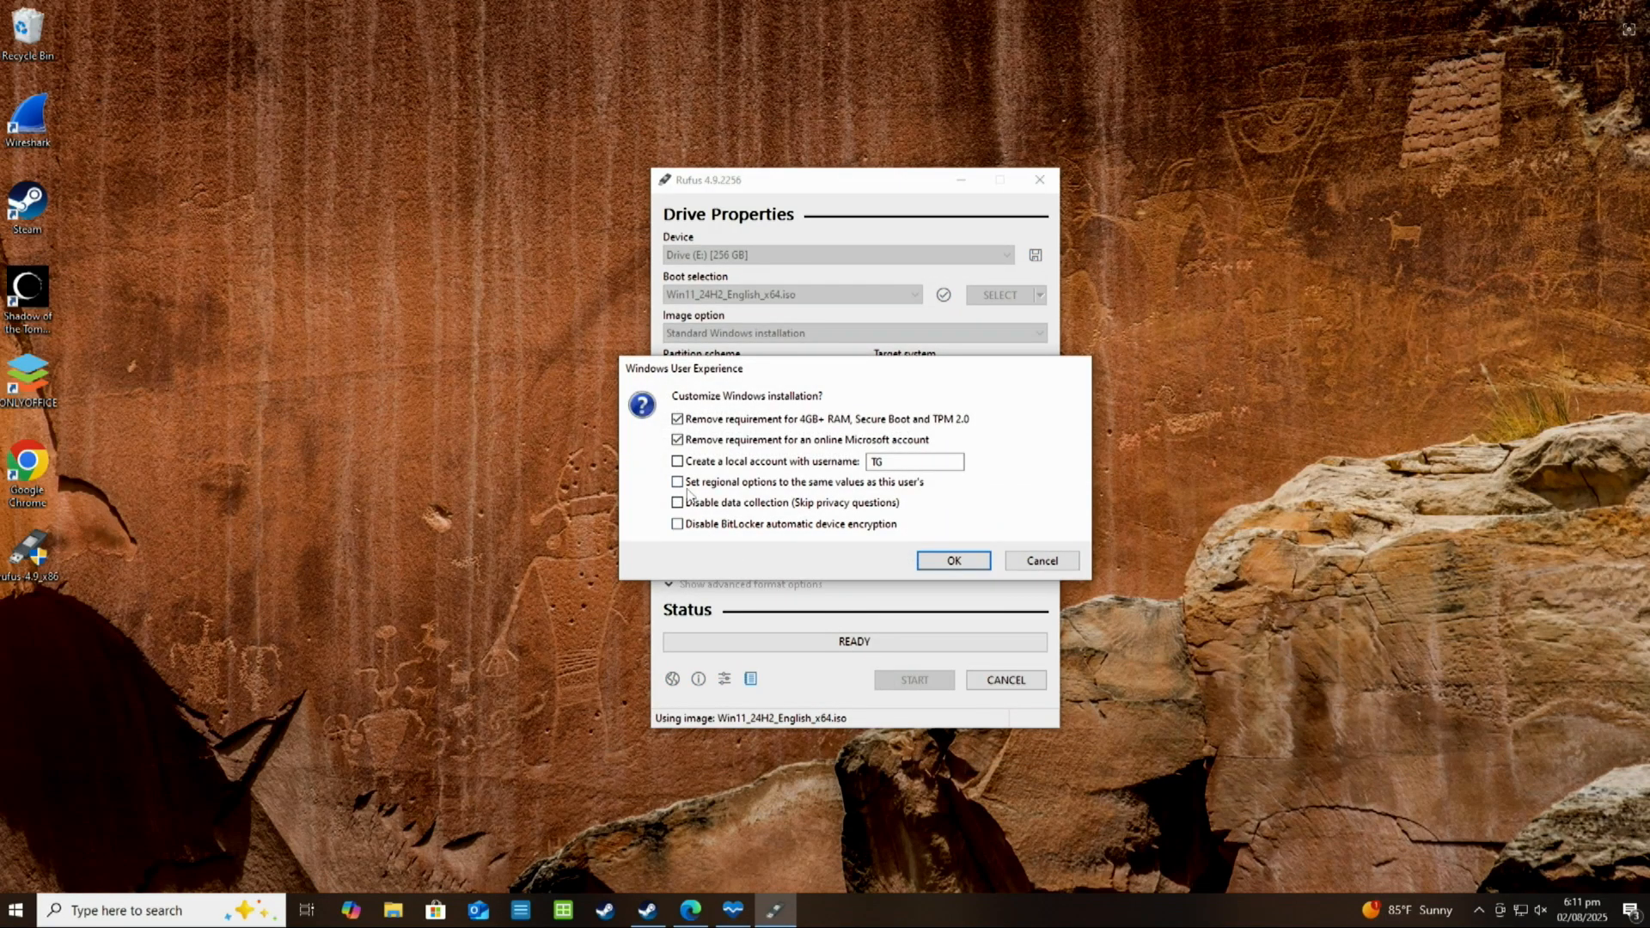
Enable local account creation, matching regional options and disabled data collection, write the installer to Drive (E:) after accepting its erasure, and close Rufus
{"action": "left_click", "coordinate": [679, 463]}
{"action": "left_click", "coordinate": [678, 482]}
{"action": "left_click", "coordinate": [677, 503]}
{"action": "left_click", "coordinate": [952, 563]}
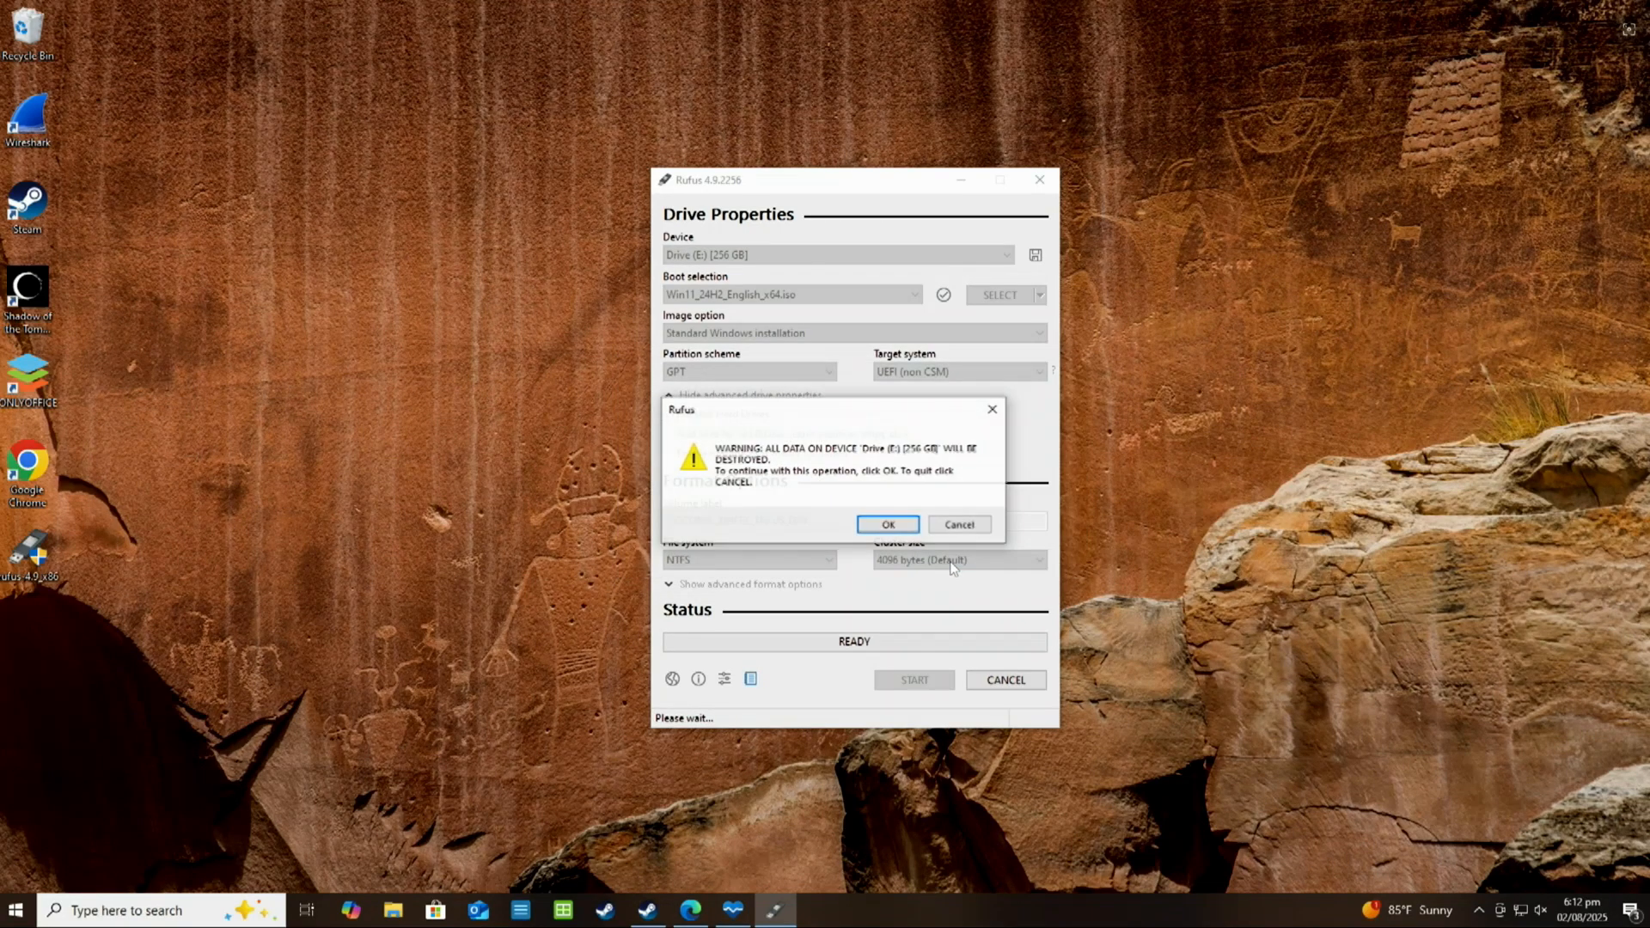
{"action": "left_click", "coordinate": [872, 528]}
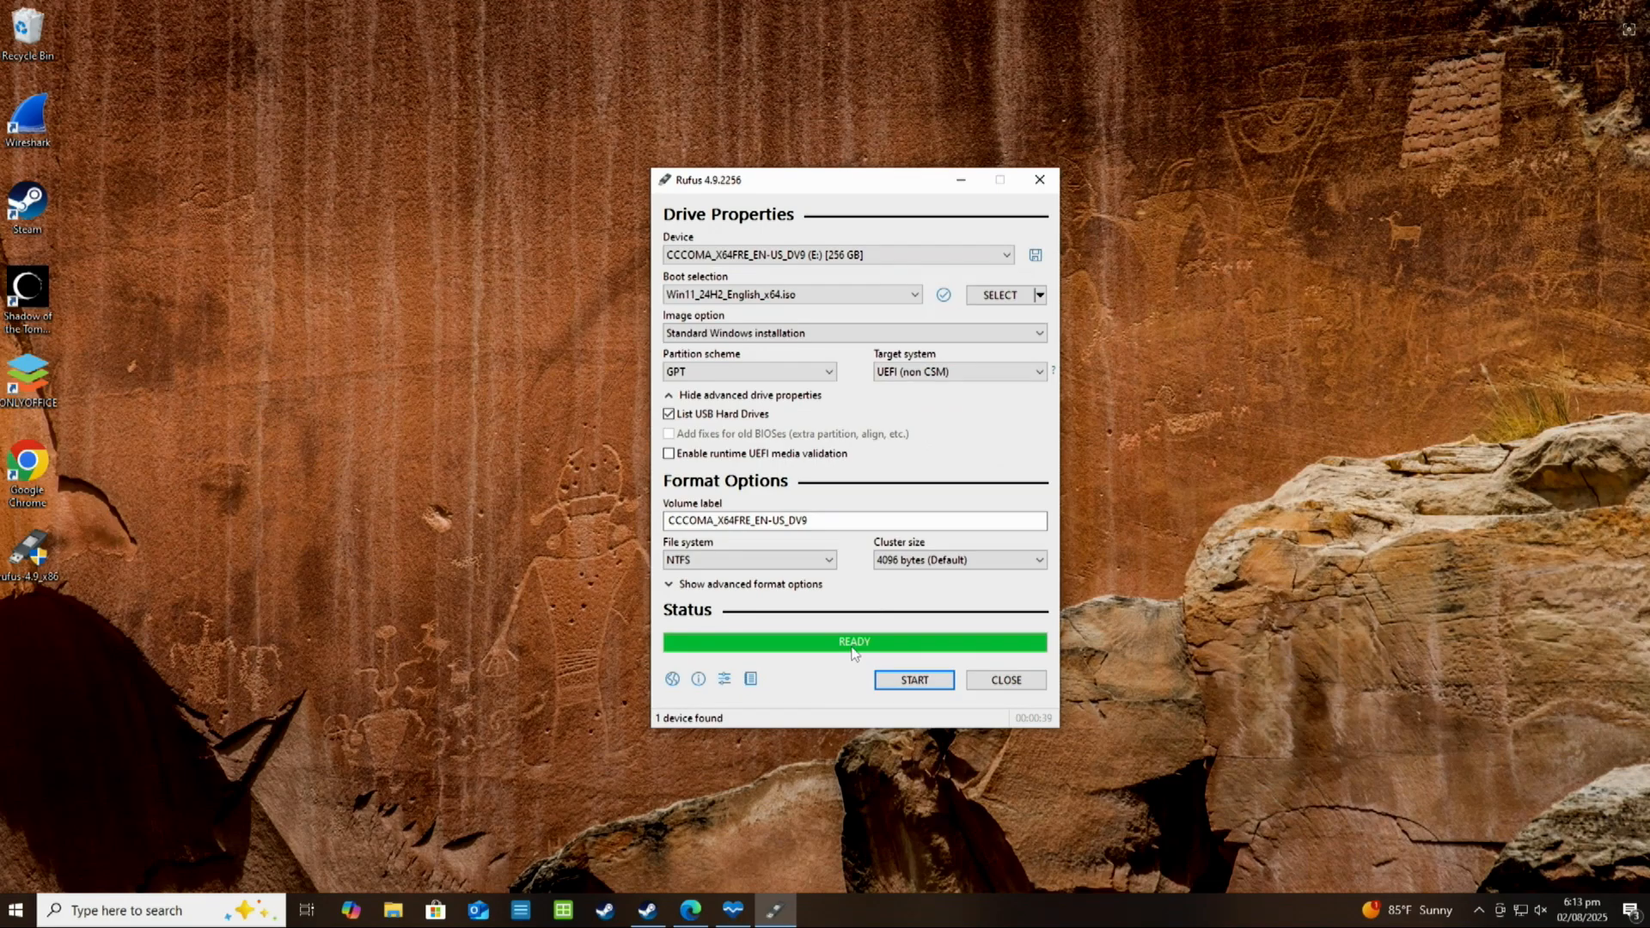
{"action": "left_click", "coordinate": [1017, 686]}
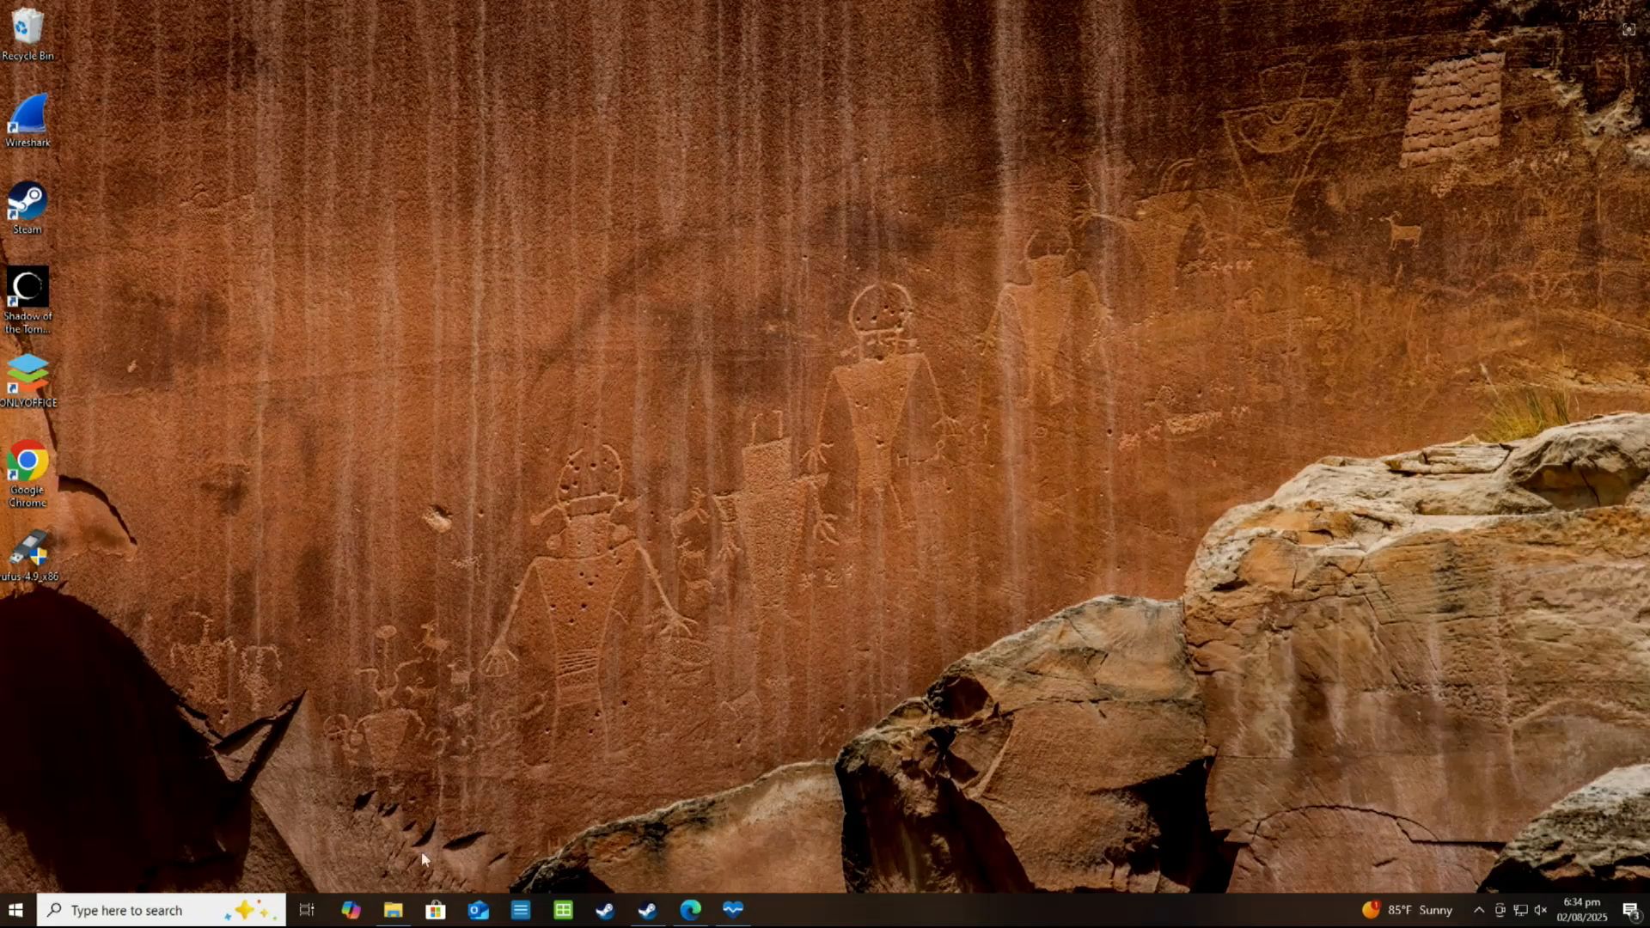
Look at the recent Win11_24H2_English_x64 file in File Explorer, close the window and bring up PC Health Check
{"action": "left_click", "coordinate": [392, 913]}
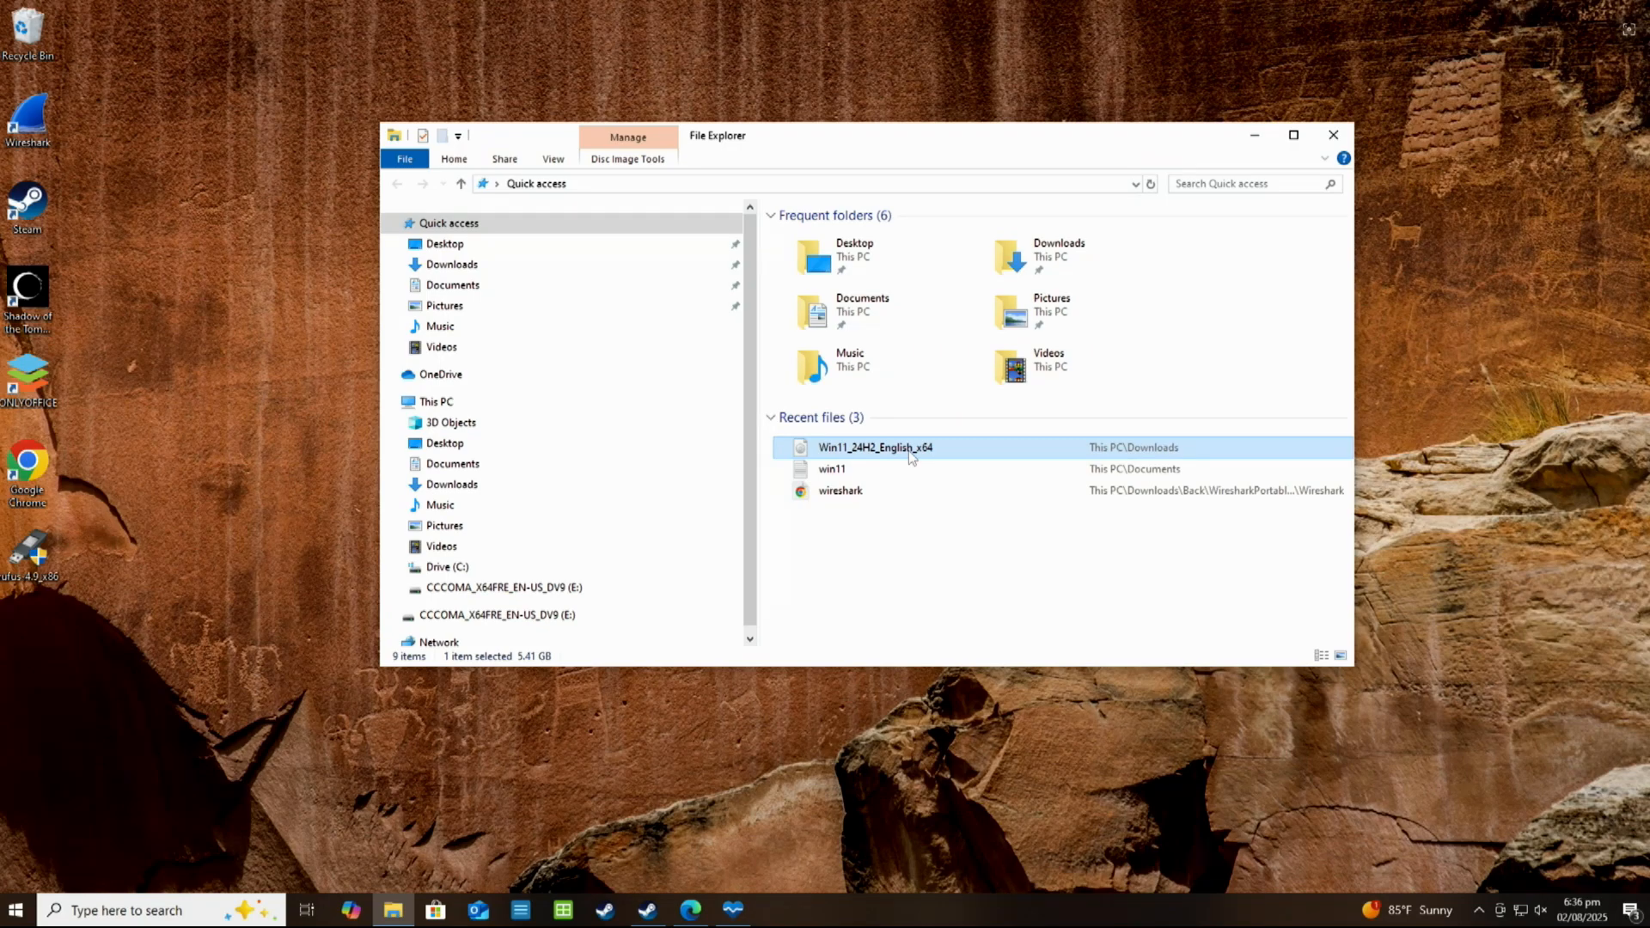
{"action": "left_click", "coordinate": [1333, 135]}
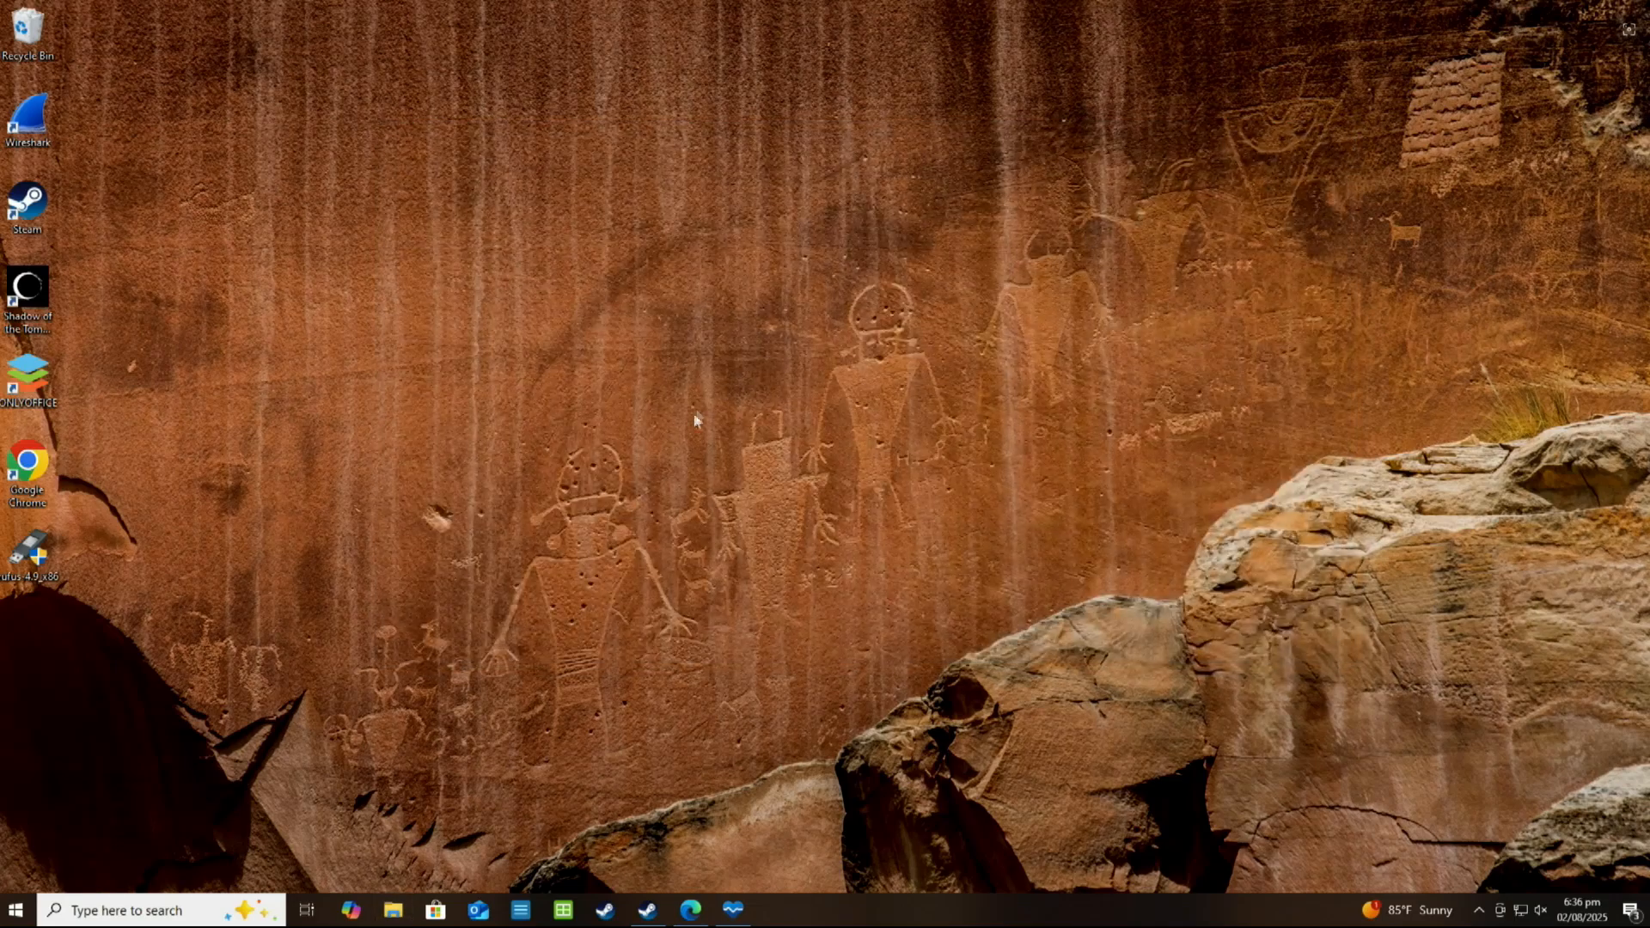
{"action": "left_click", "coordinate": [733, 909]}
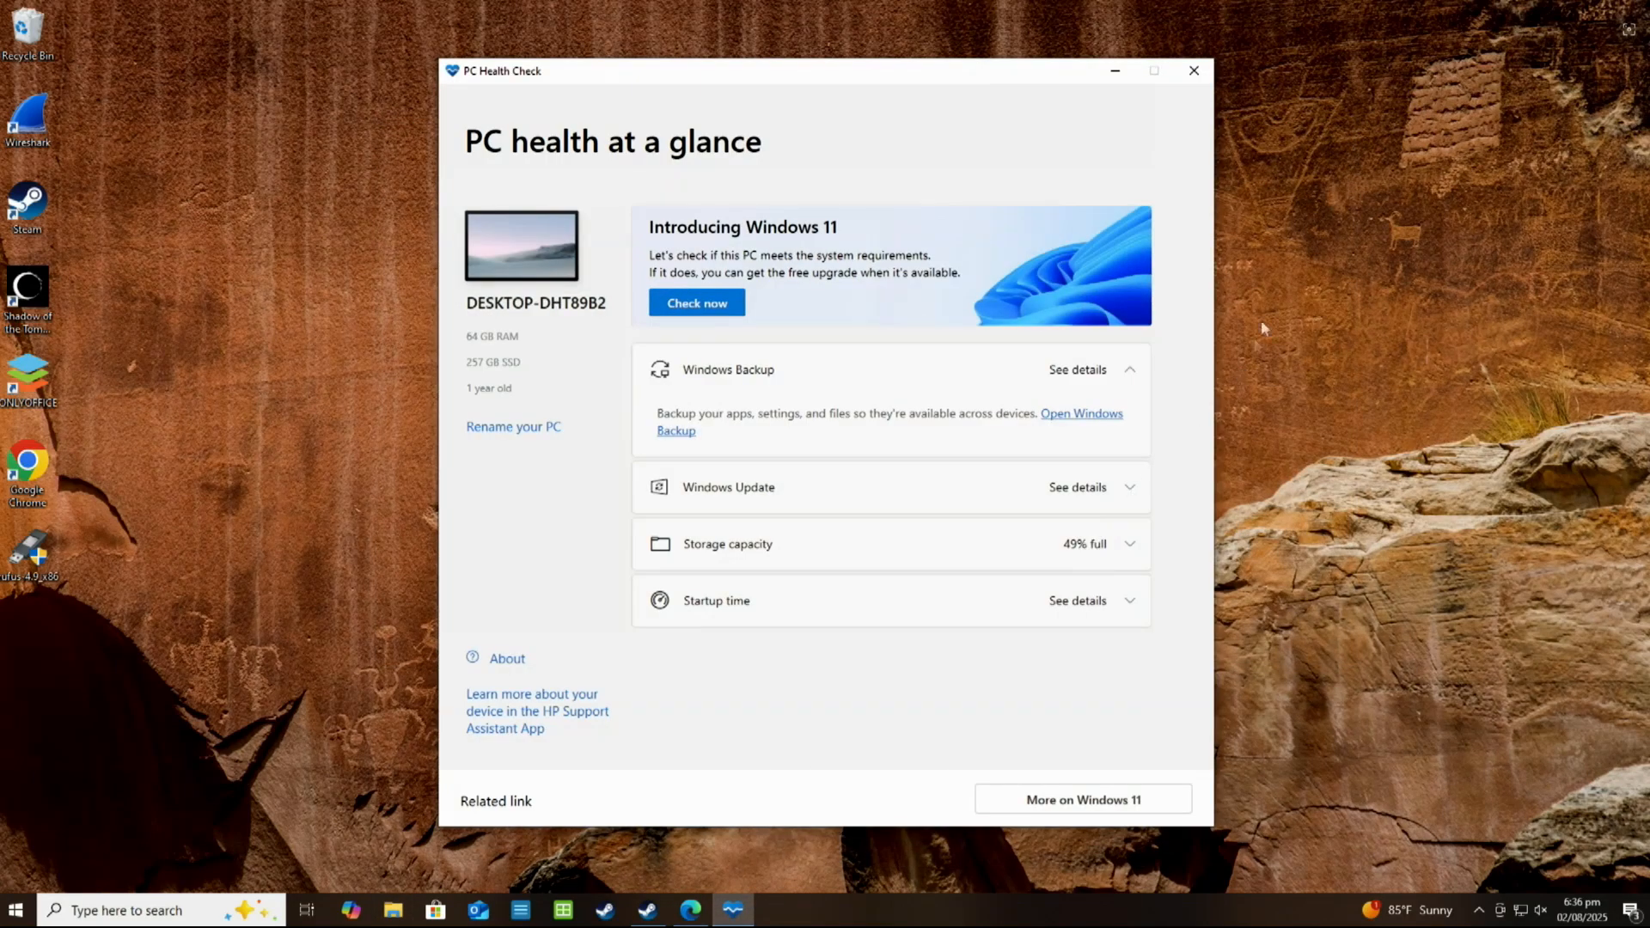
Close the PC Health Check, Microsoft Edge and Steam windows before starting the upgrade
{"action": "left_click", "coordinate": [1193, 69]}
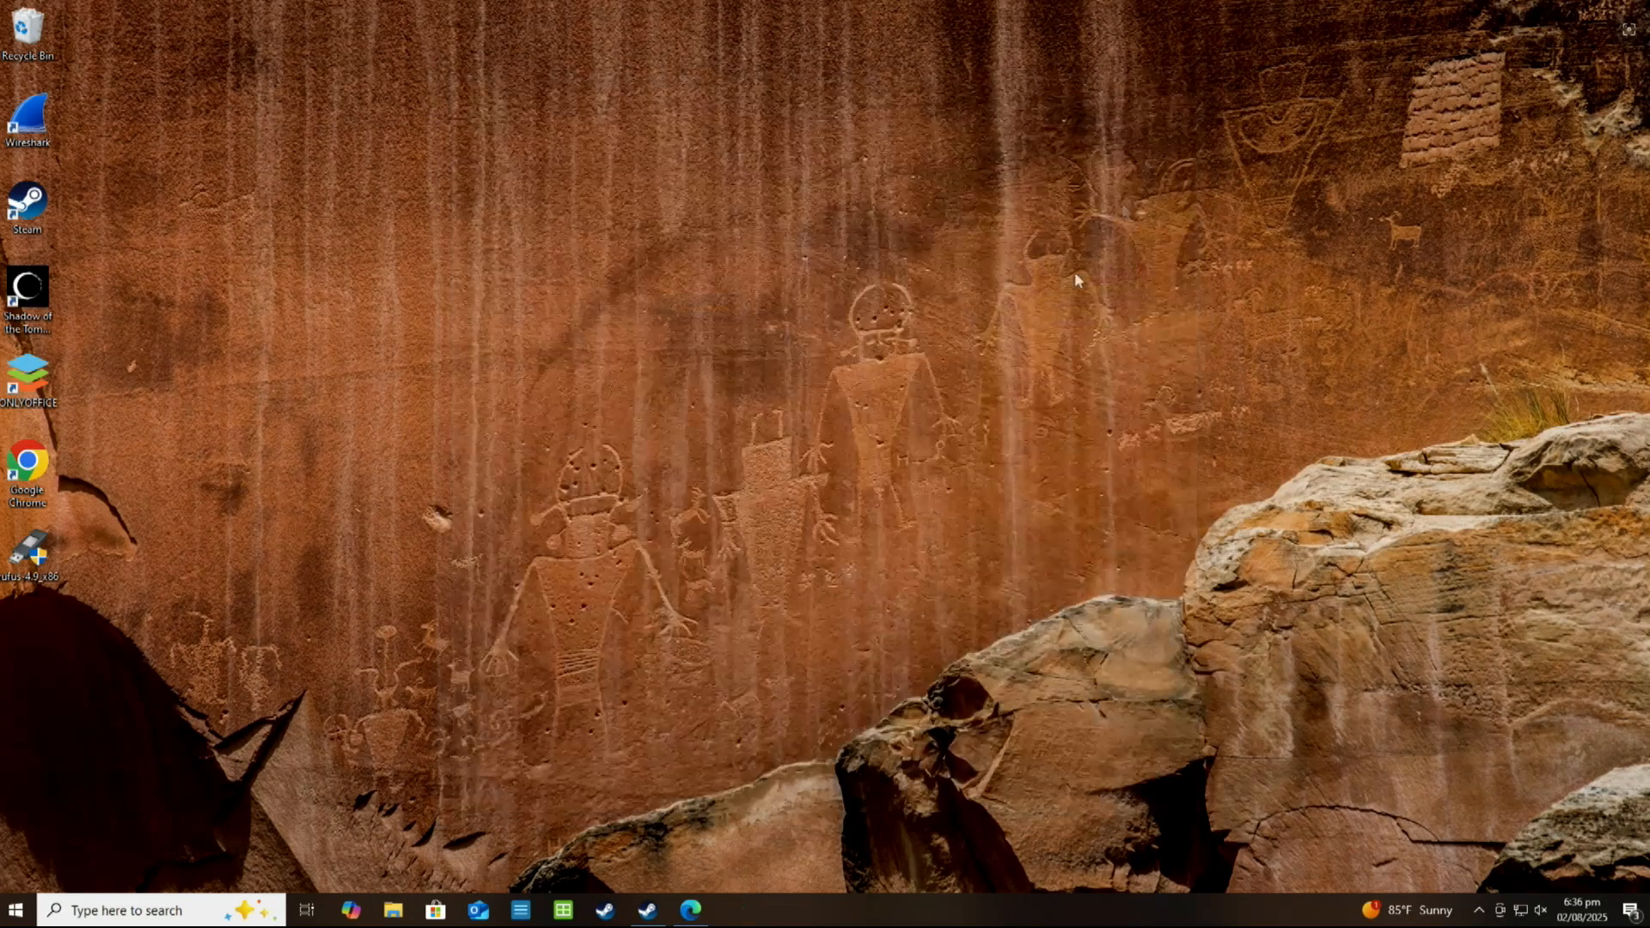
{"action": "left_click", "coordinate": [689, 911]}
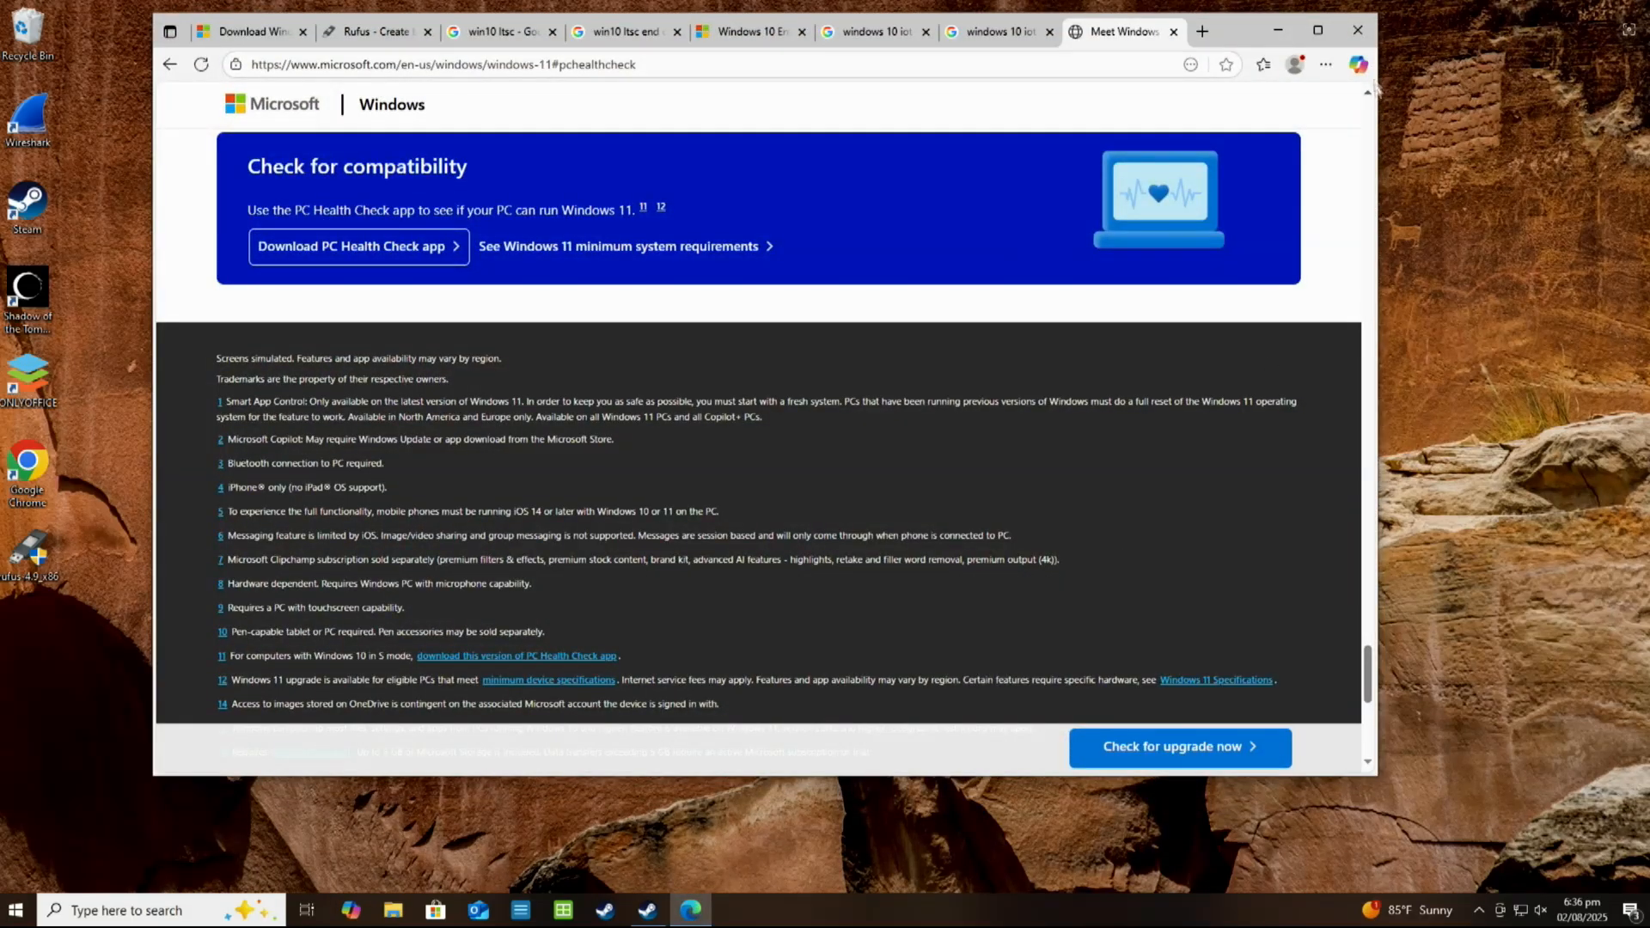
{"action": "left_click", "coordinate": [1358, 30]}
{"action": "left_click", "coordinate": [647, 909]}
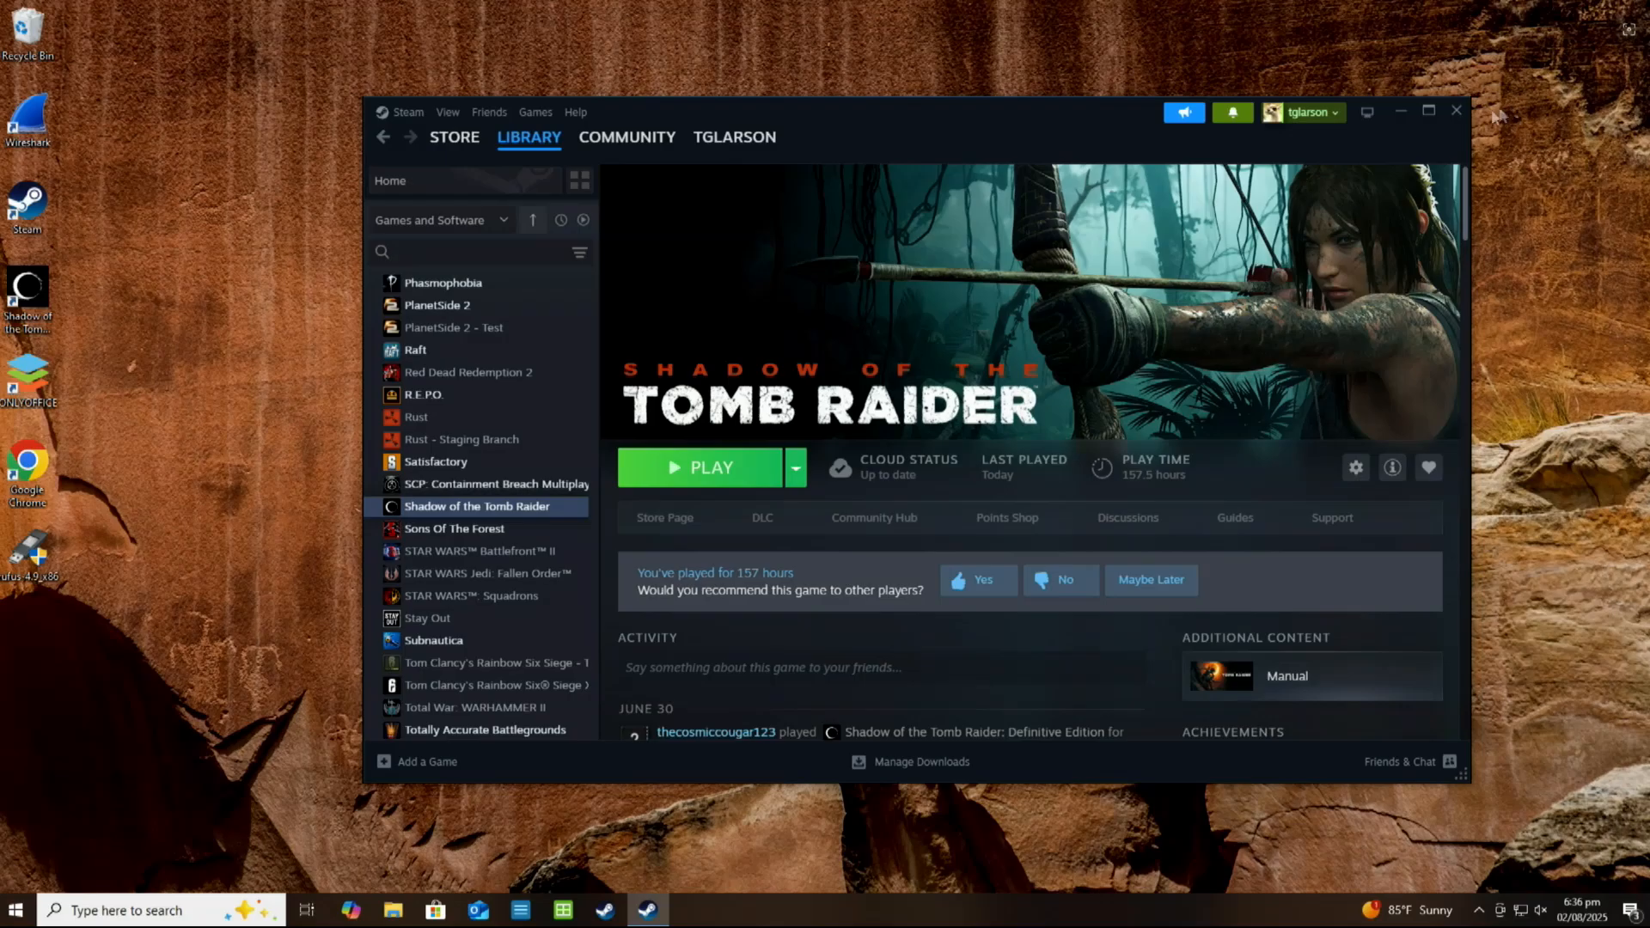
{"action": "left_click", "coordinate": [1456, 114]}
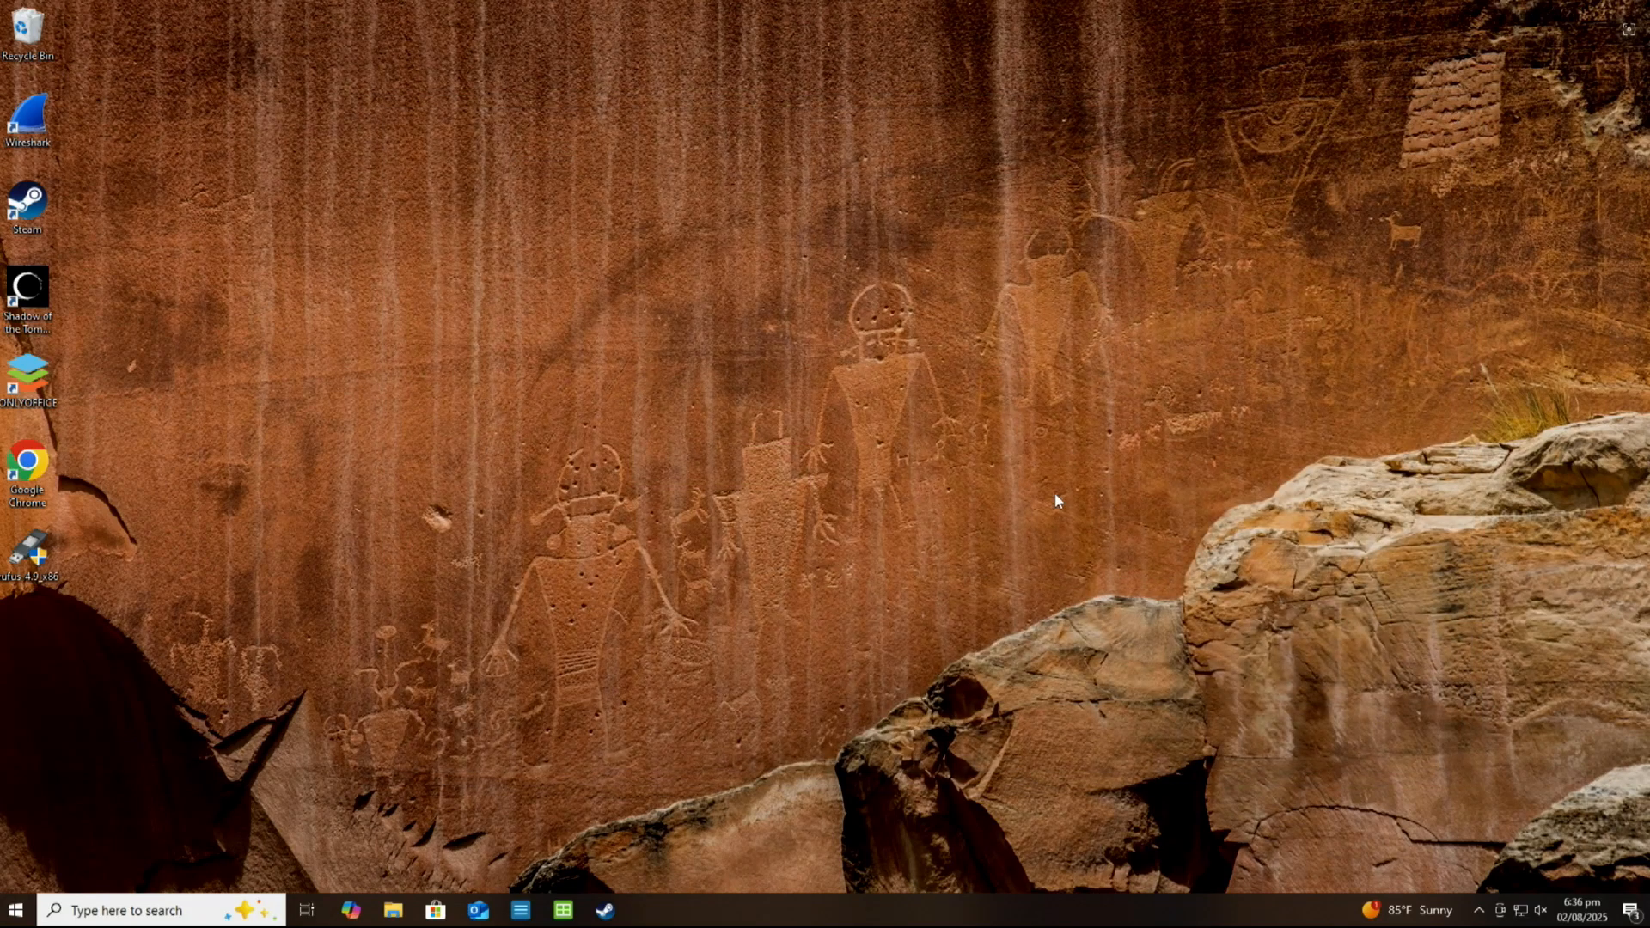
Run setup from the CCCOMA_X64FRE_EN-US_DV9 (E:) drive and proceed past the Install Windows 11 introduction
{"action": "left_click", "coordinate": [392, 912]}
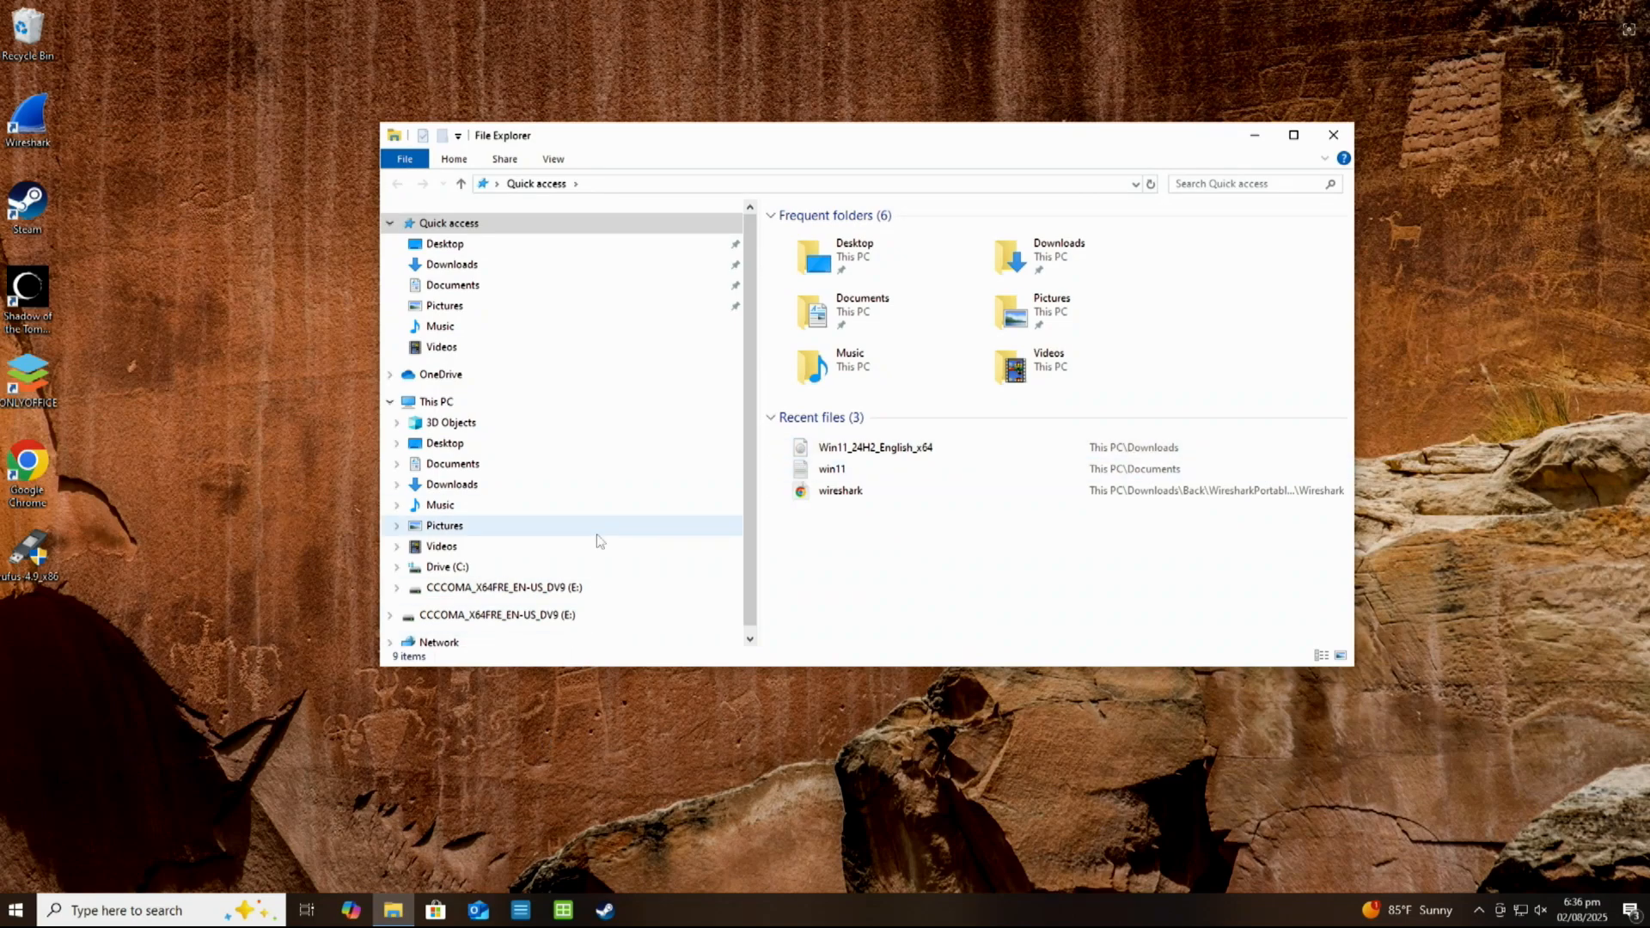
{"action": "left_click", "coordinate": [516, 588]}
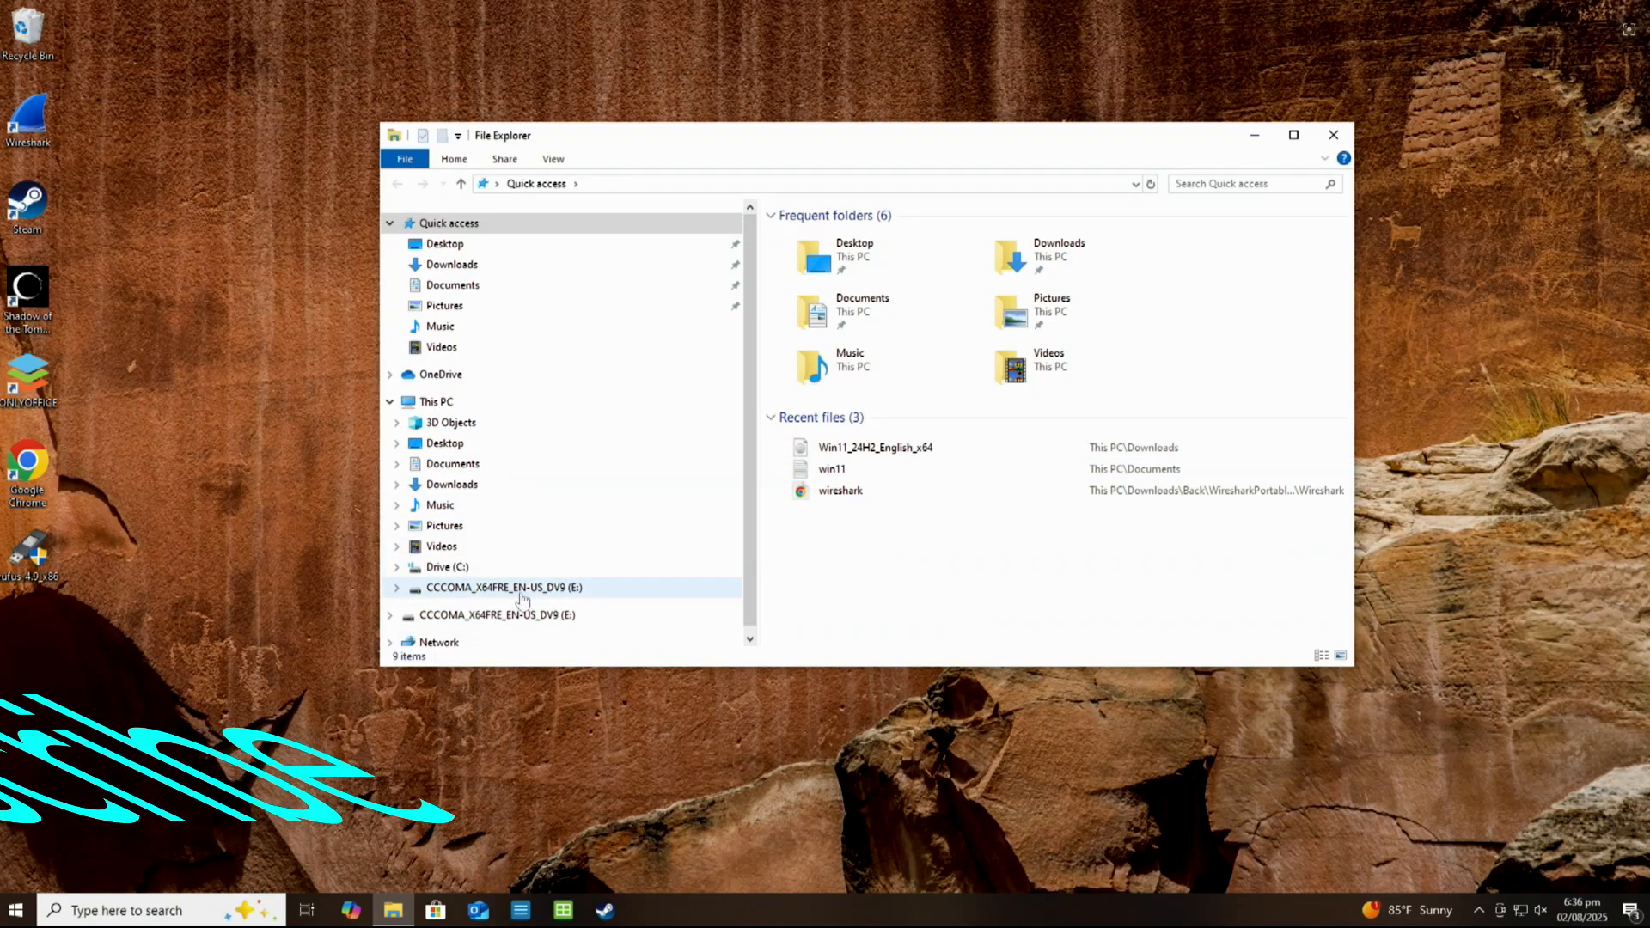
{"action": "left_click", "coordinate": [812, 380]}
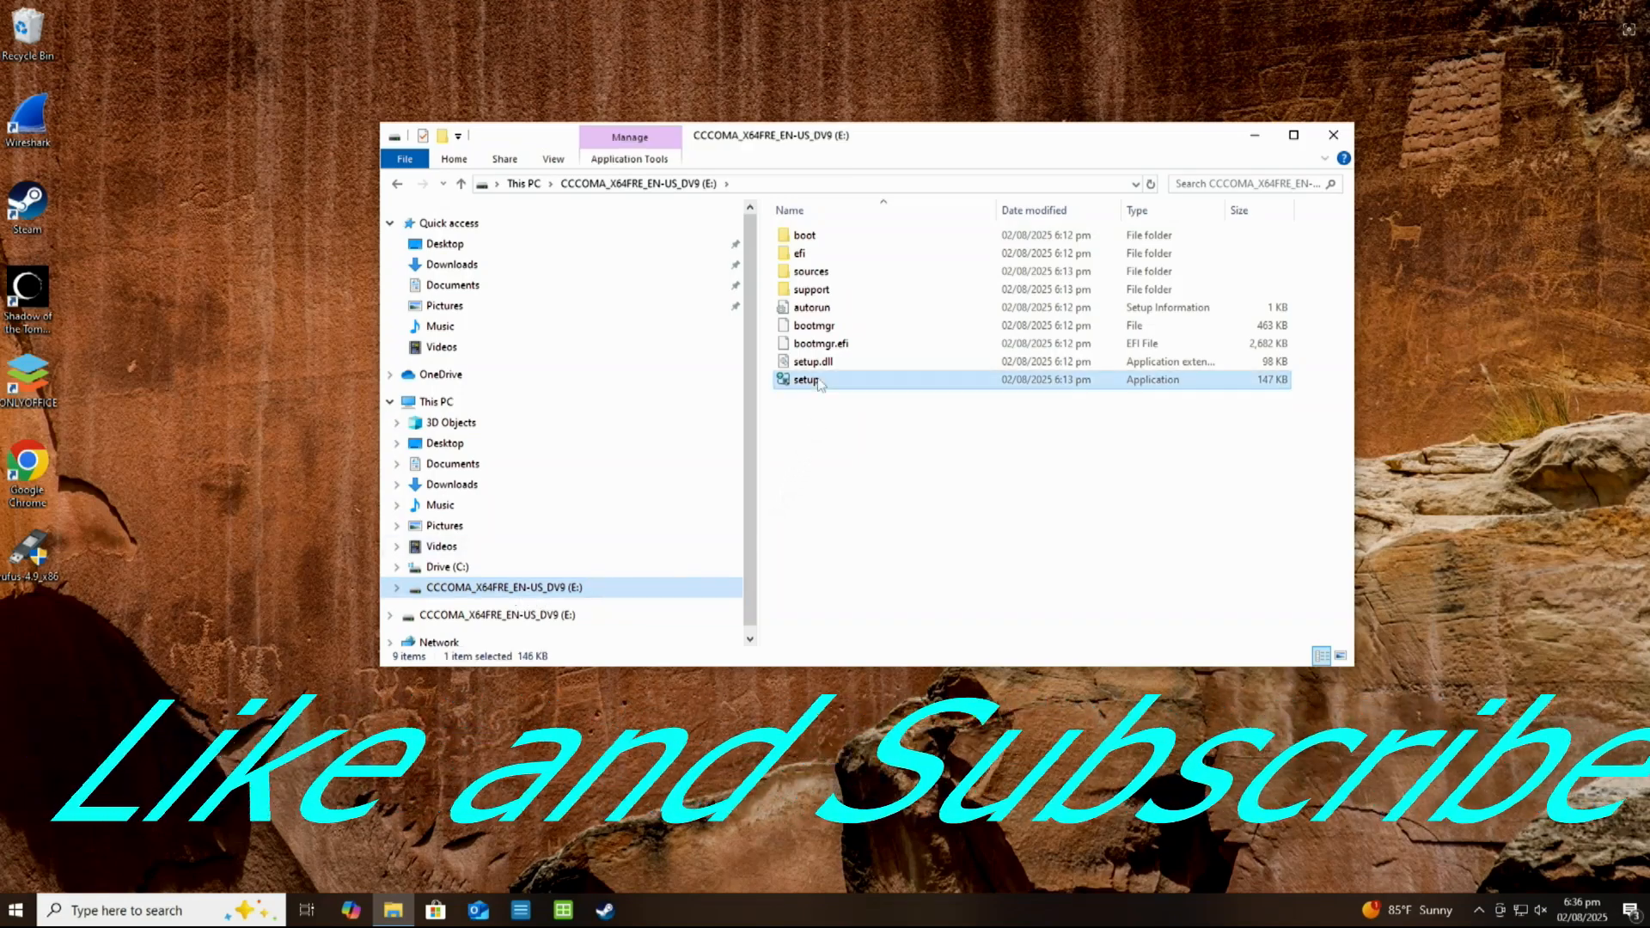
{"action": "double_click", "coordinate": [885, 383]}
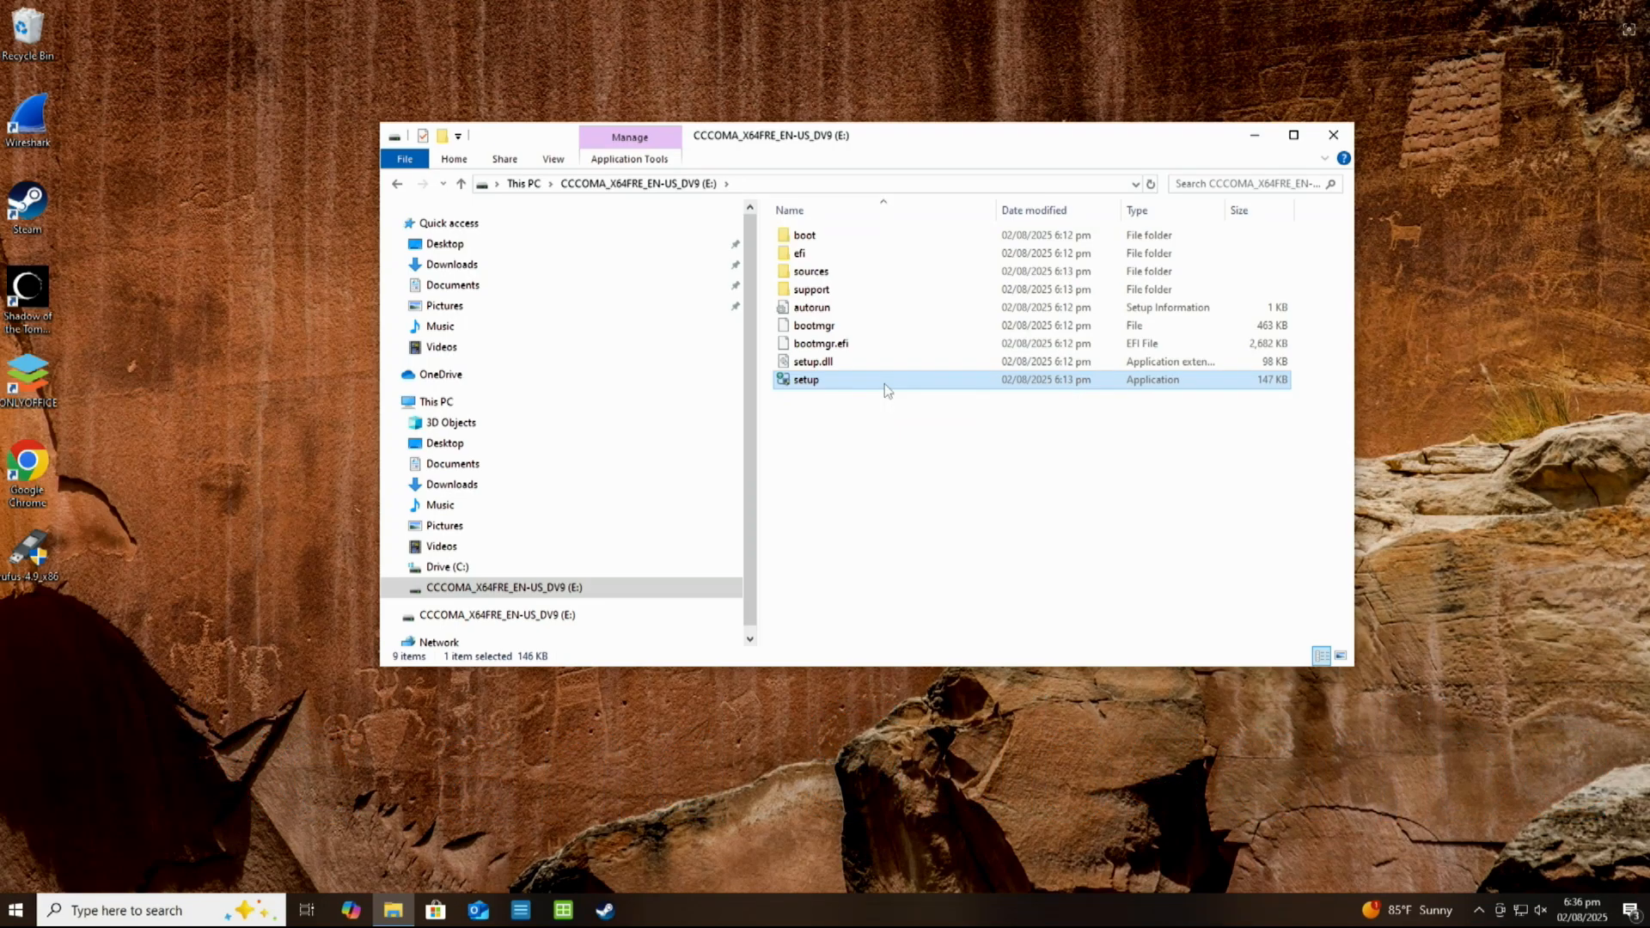
{"action": "left_click", "coordinate": [783, 573]}
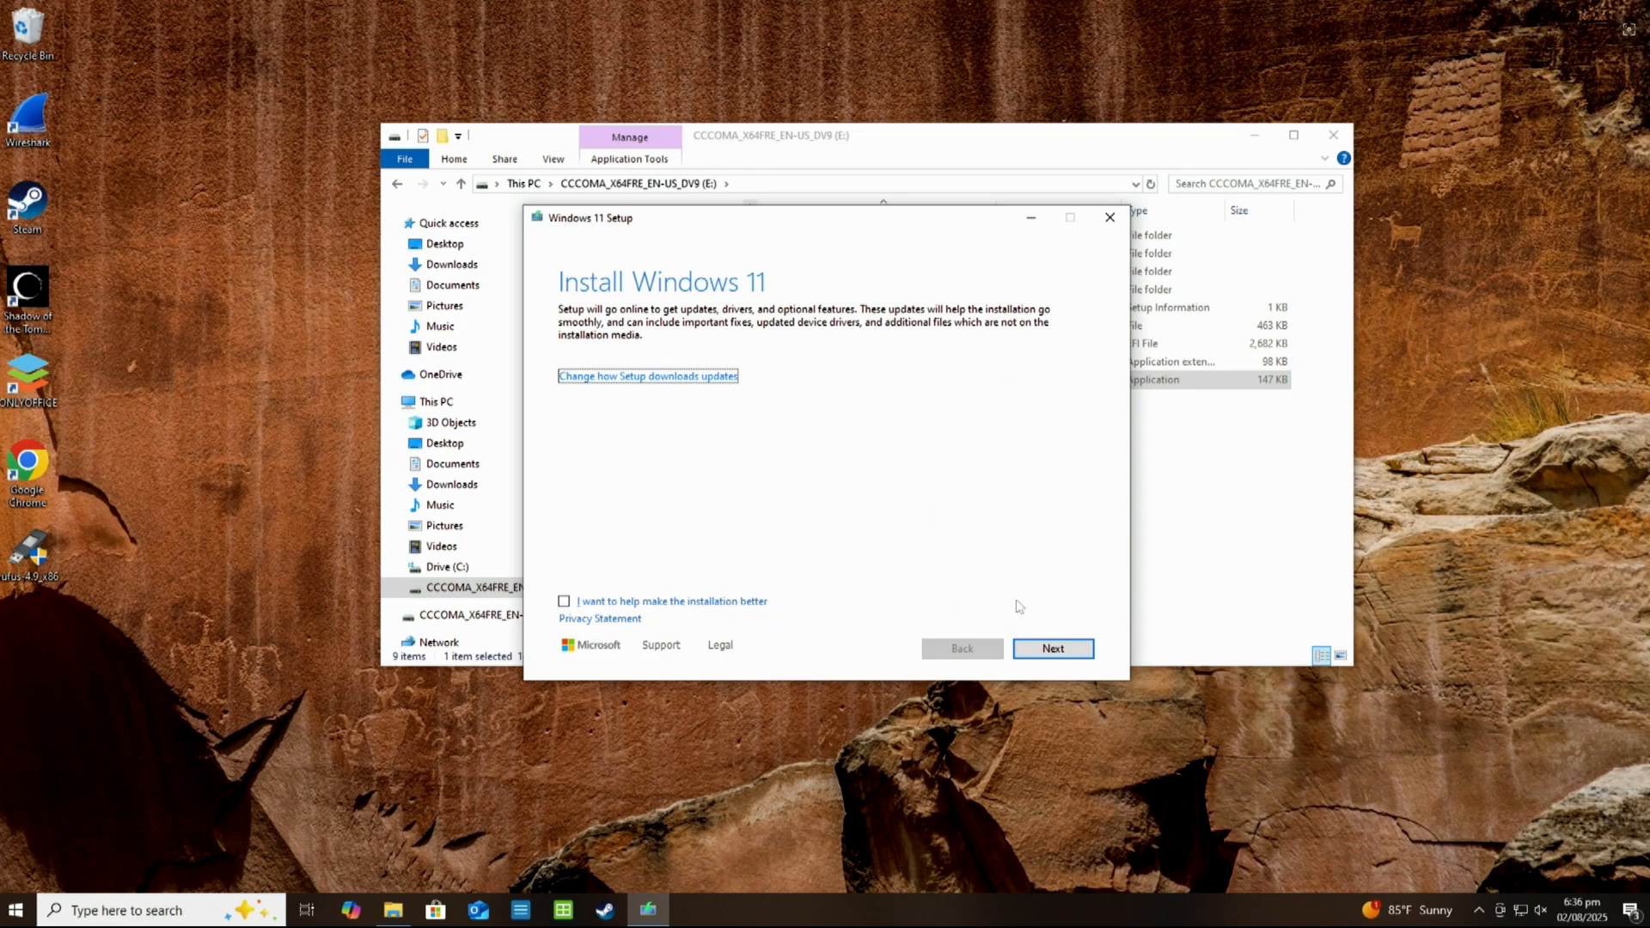
{"action": "left_click", "coordinate": [1042, 650]}
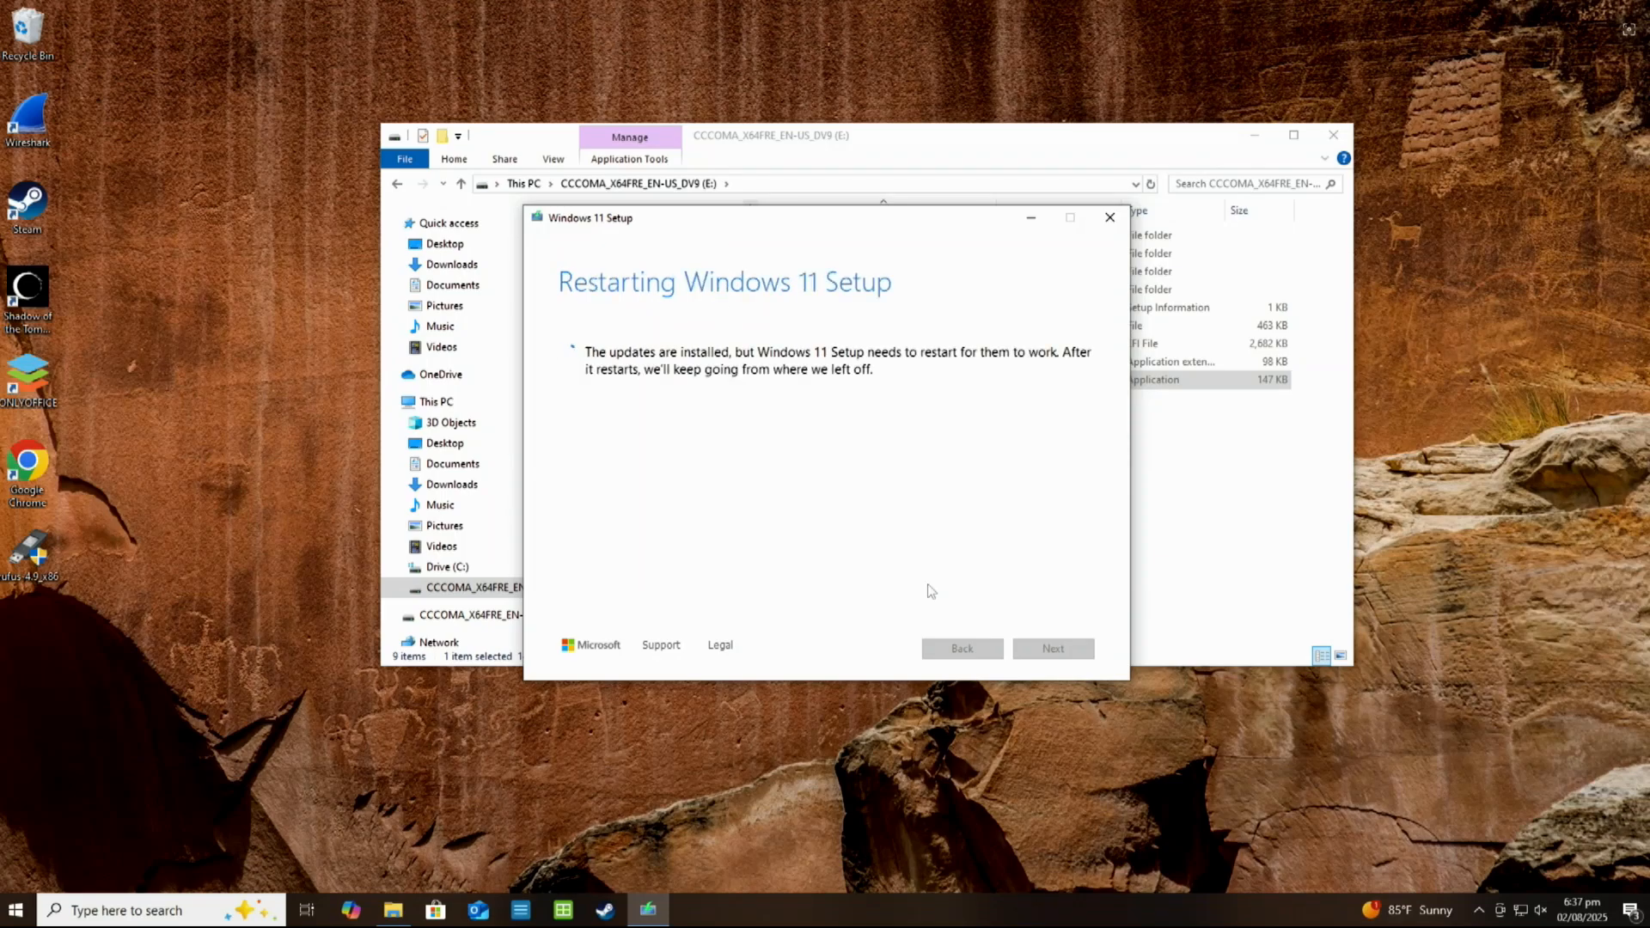
Close File Explorer, accept the minimum system requirements statement and start installing Windows 11 Pro with personal files and apps kept
{"action": "left_click", "coordinate": [1333, 135]}
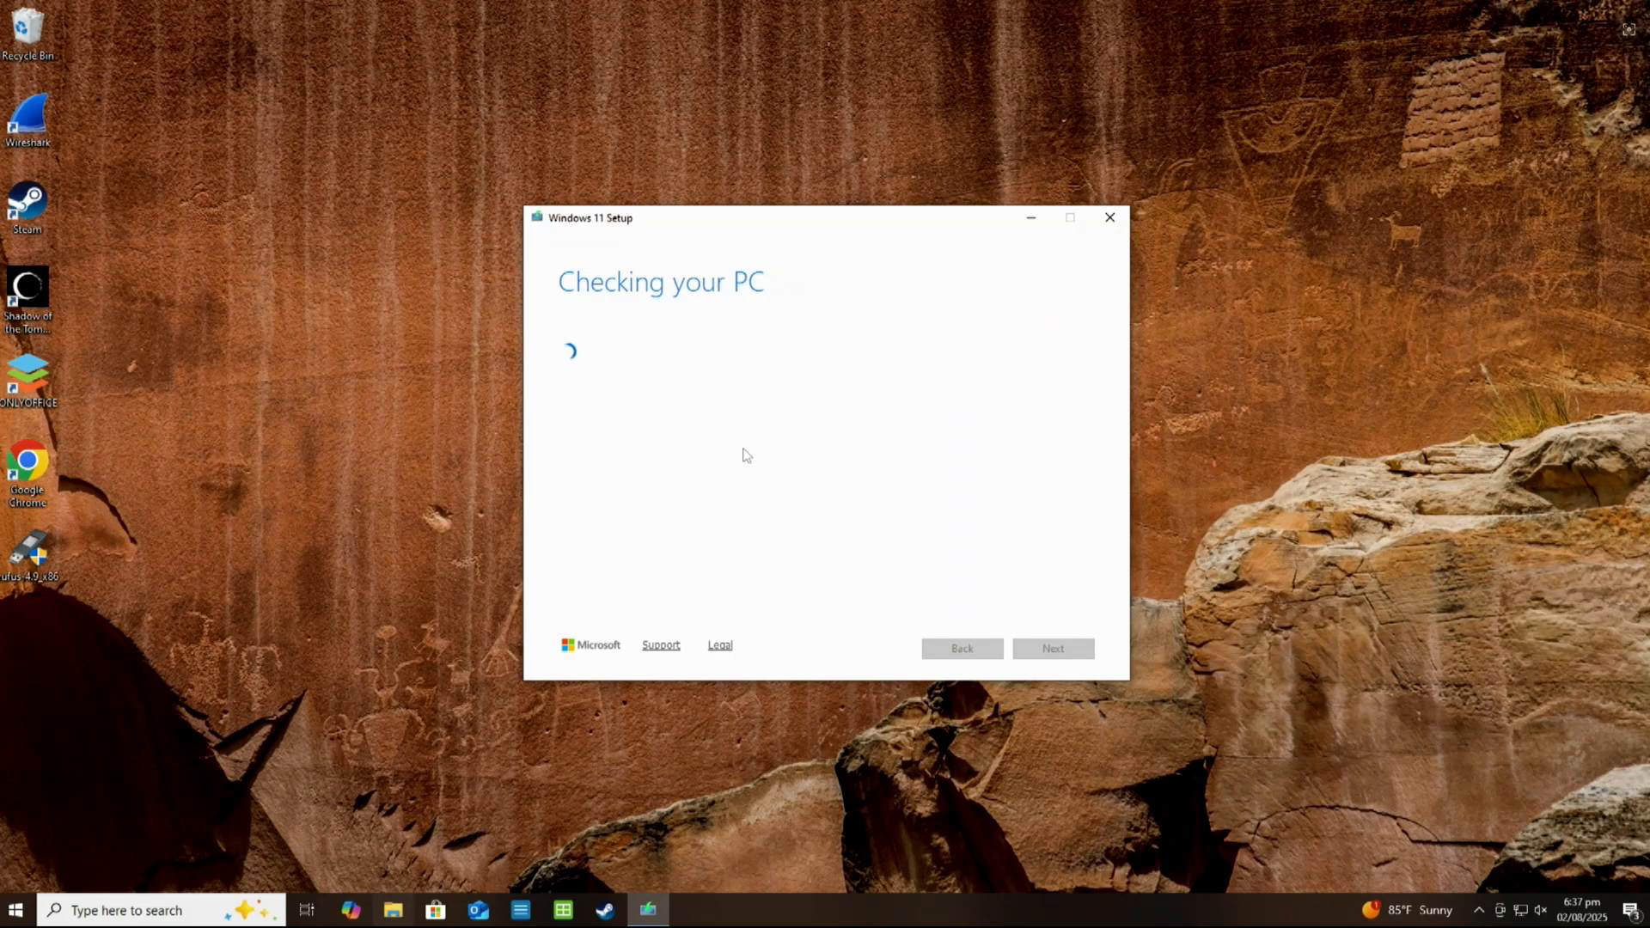
{"action": "left_click", "coordinate": [1019, 655]}
{"action": "left_click_drag", "start_coordinate": [870, 228], "coordinate": [872, 172]}
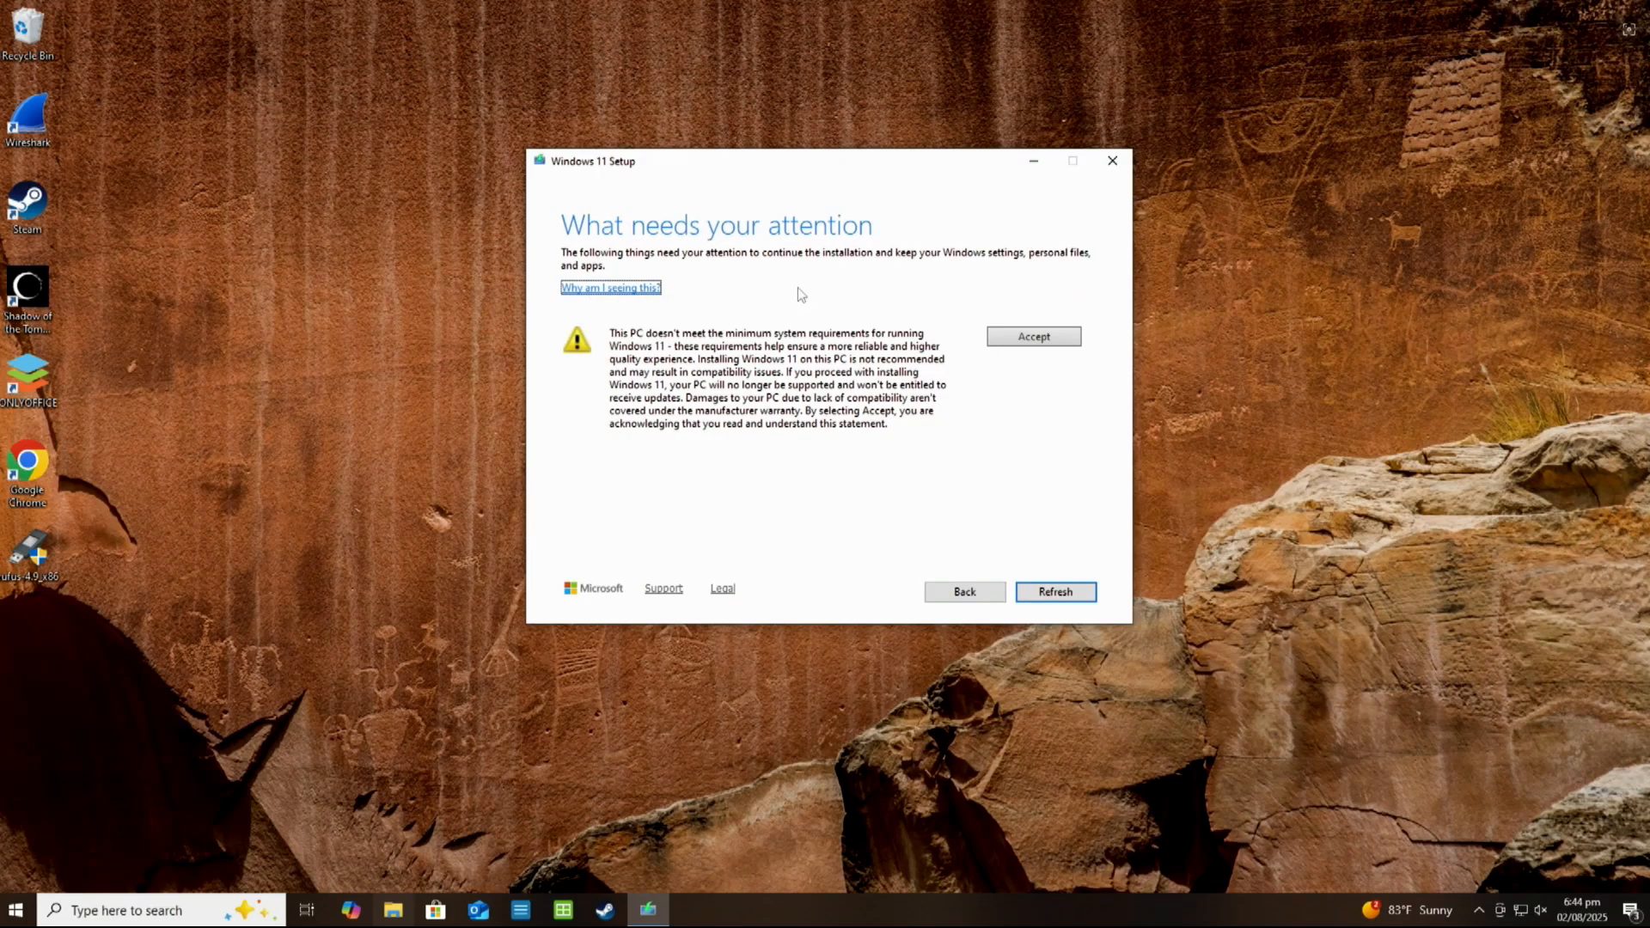
{"action": "left_click", "coordinate": [1034, 337]}
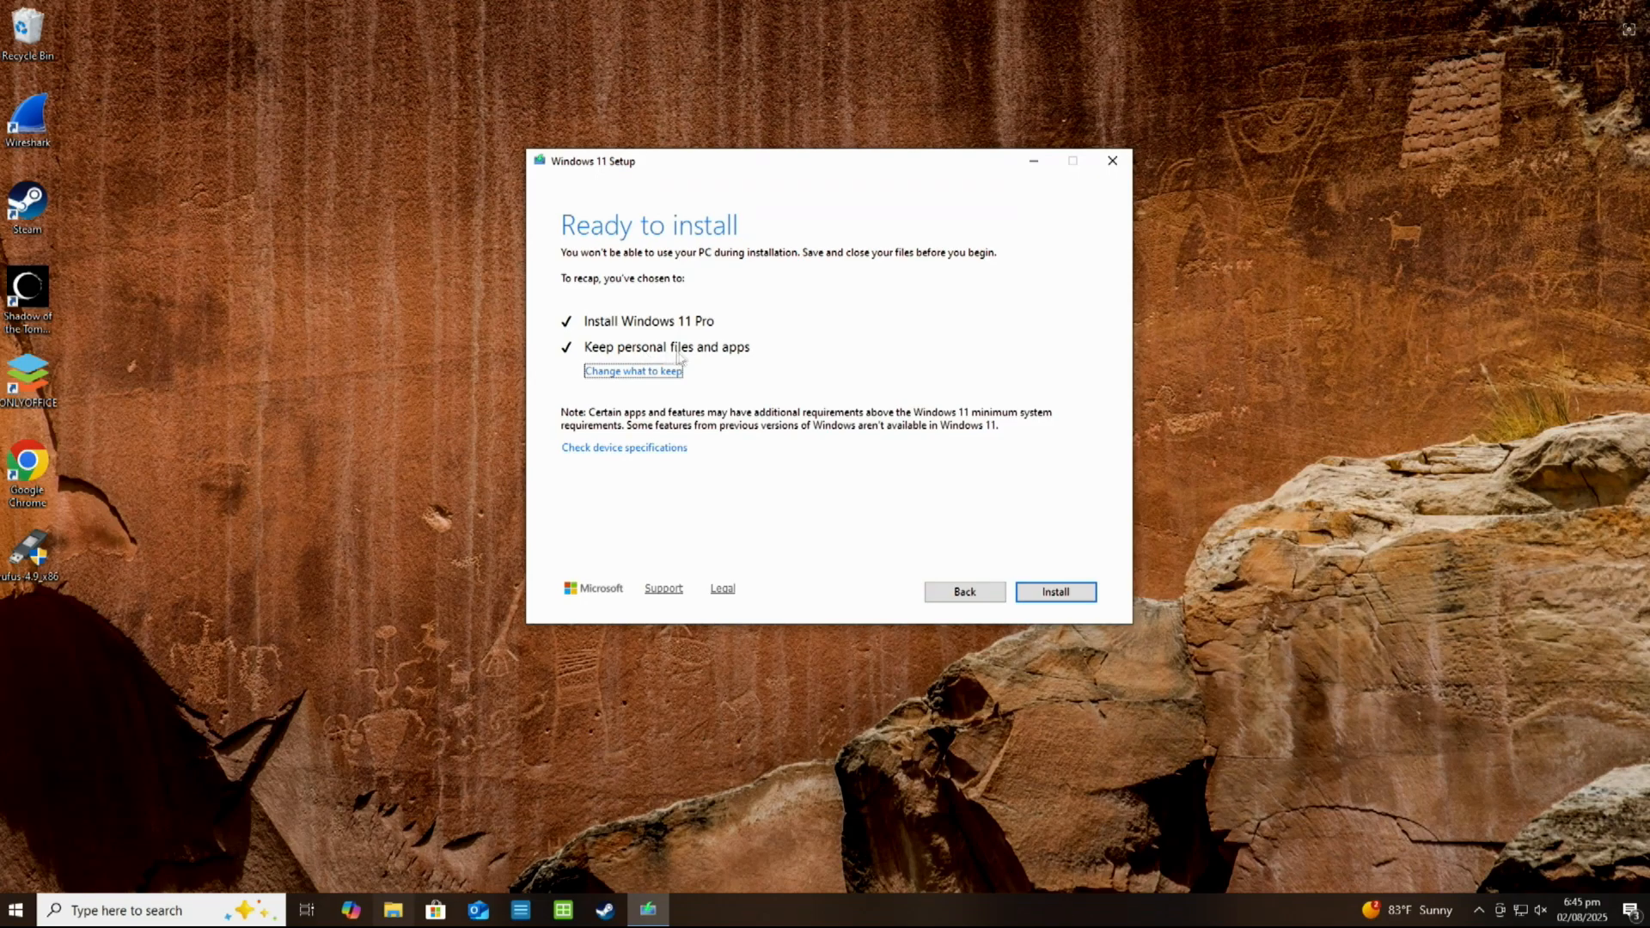
{"action": "left_click", "coordinate": [1043, 592]}
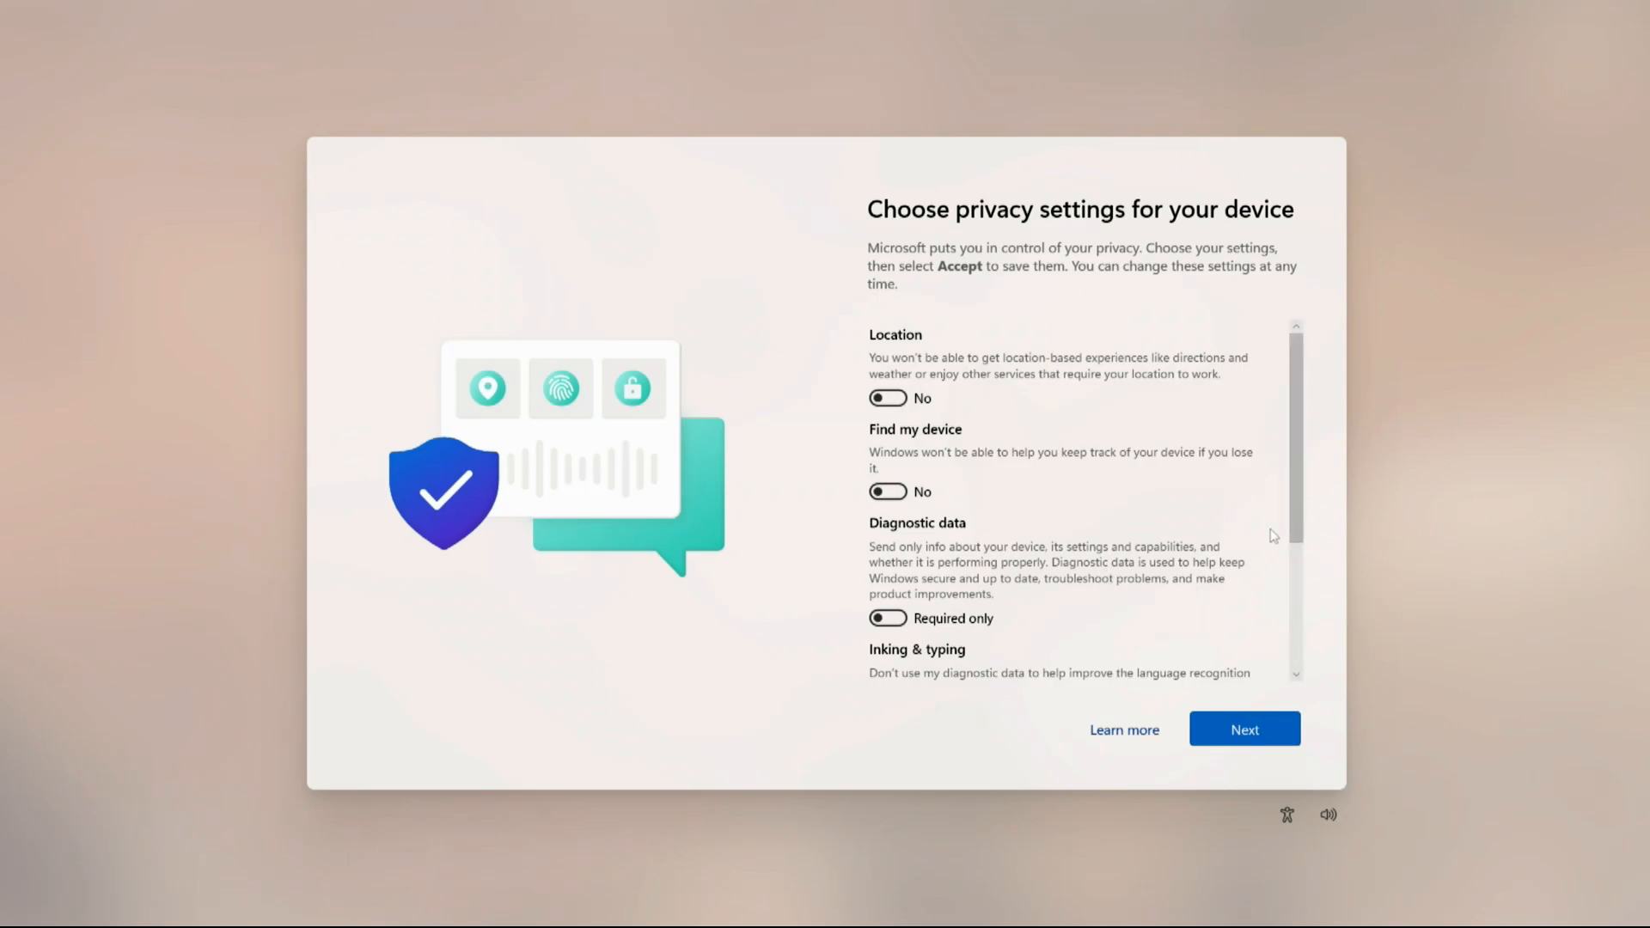
Accept the privacy settings with location, Find my device, inking and tailored experiences off and diagnostic data at Required only
{"action": "left_click_drag", "start_coordinate": [1298, 498], "coordinate": [1348, 657]}
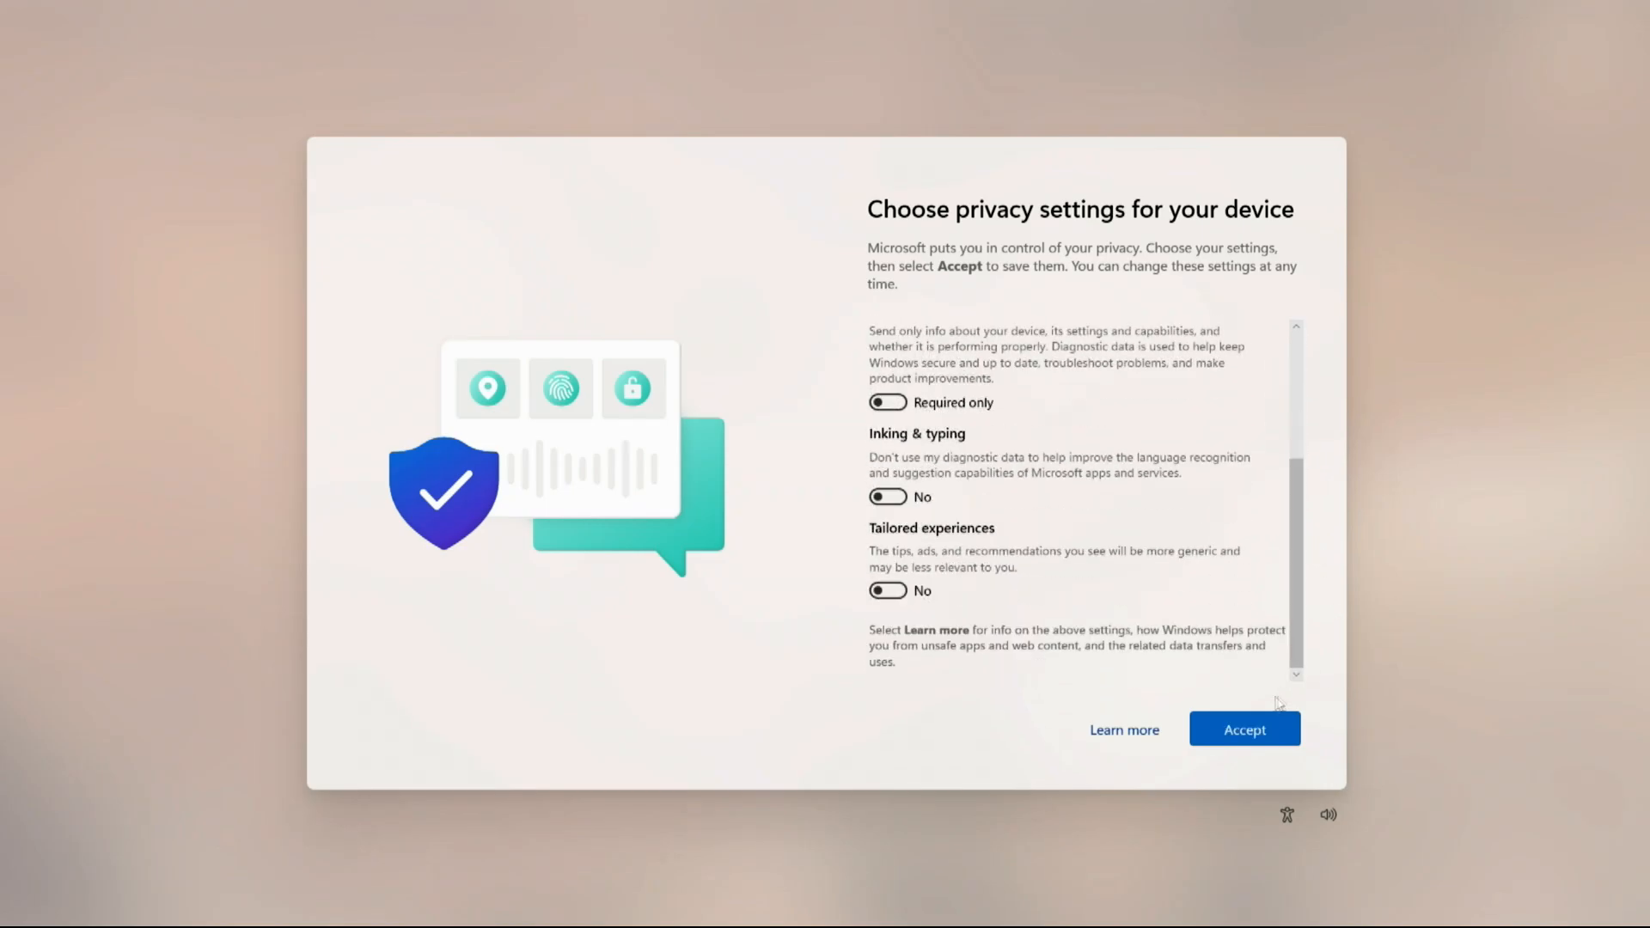
{"action": "left_click", "coordinate": [1259, 727]}
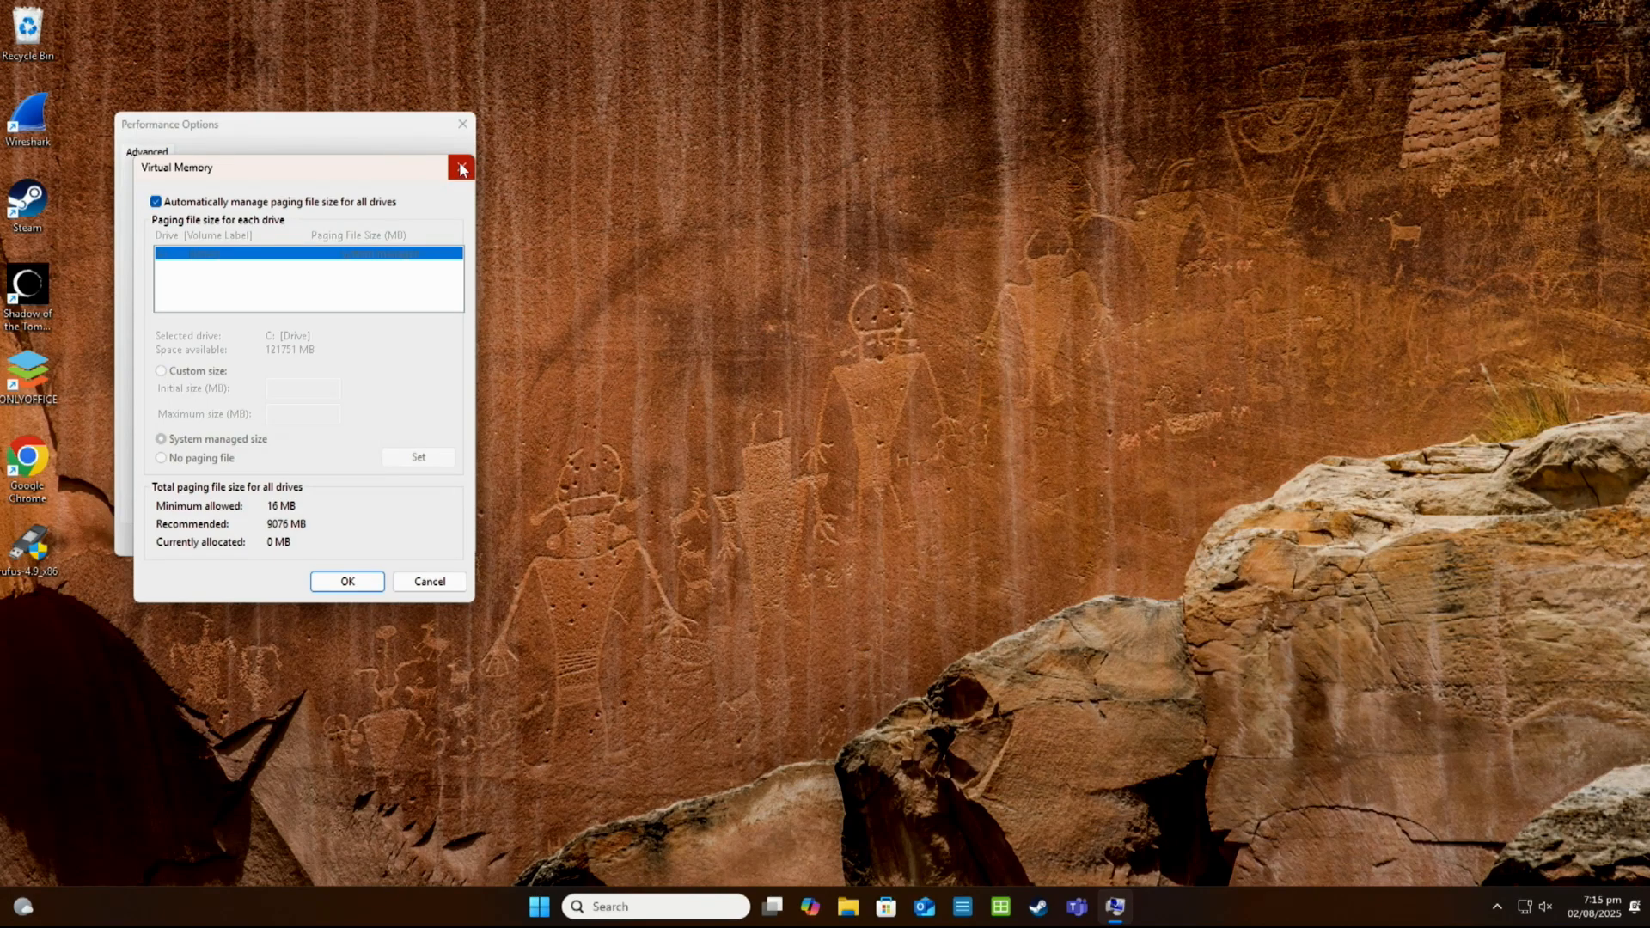
Apply automatic paging file management for all drives, close Performance Options and open the computer's power options
{"action": "left_click", "coordinate": [345, 582]}
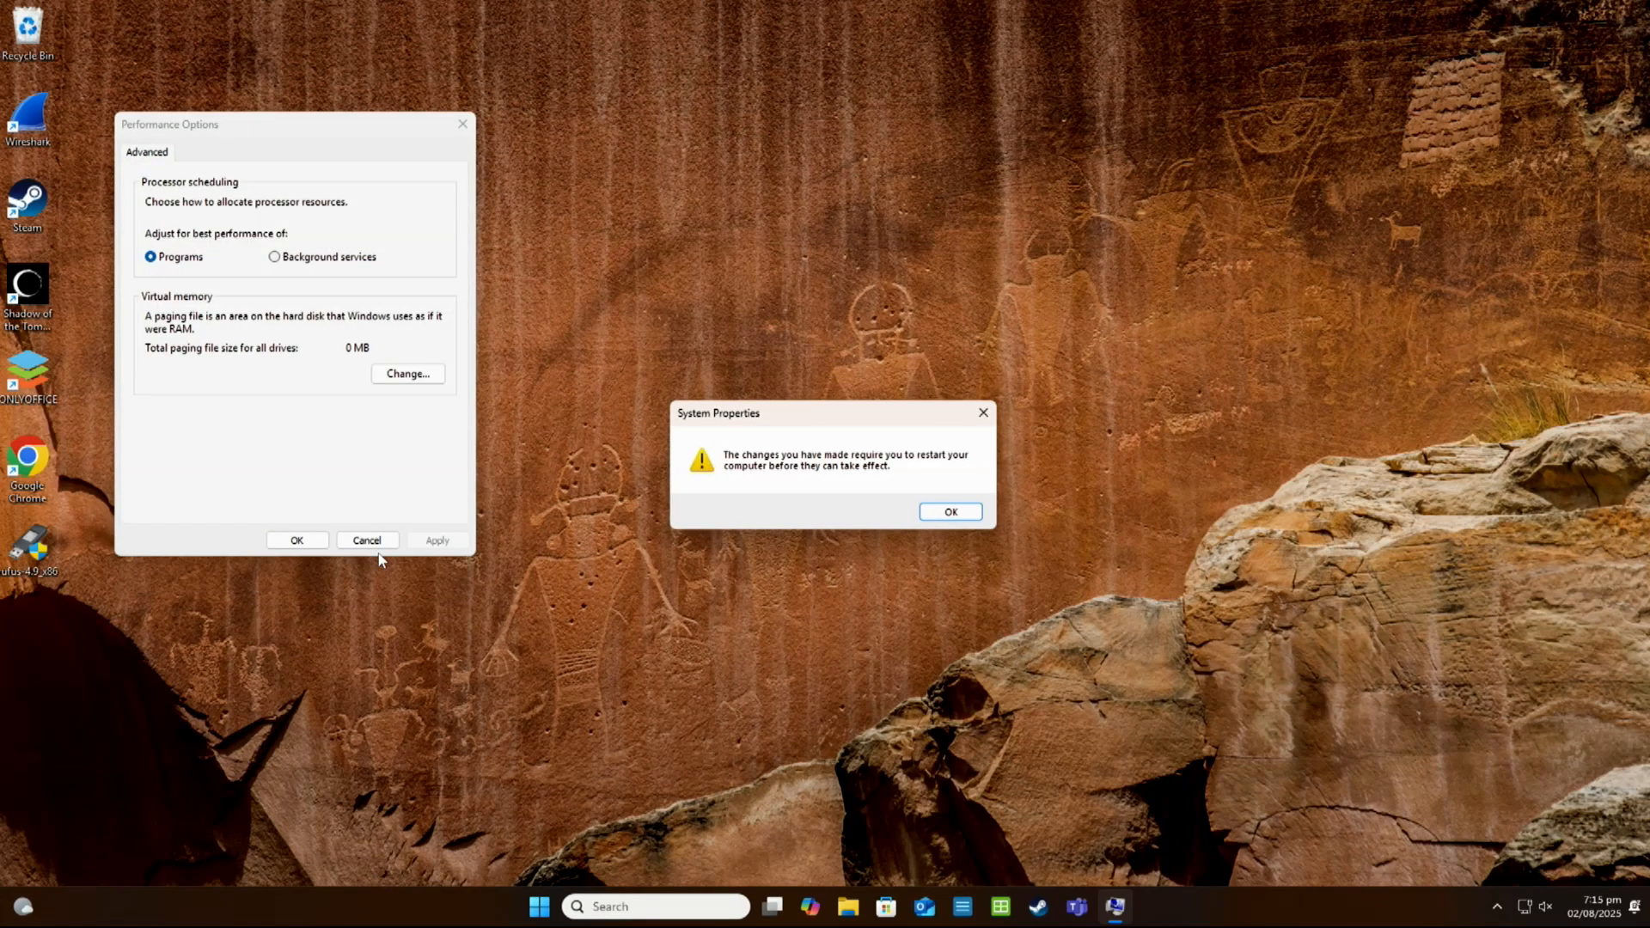
{"action": "left_click", "coordinate": [950, 513]}
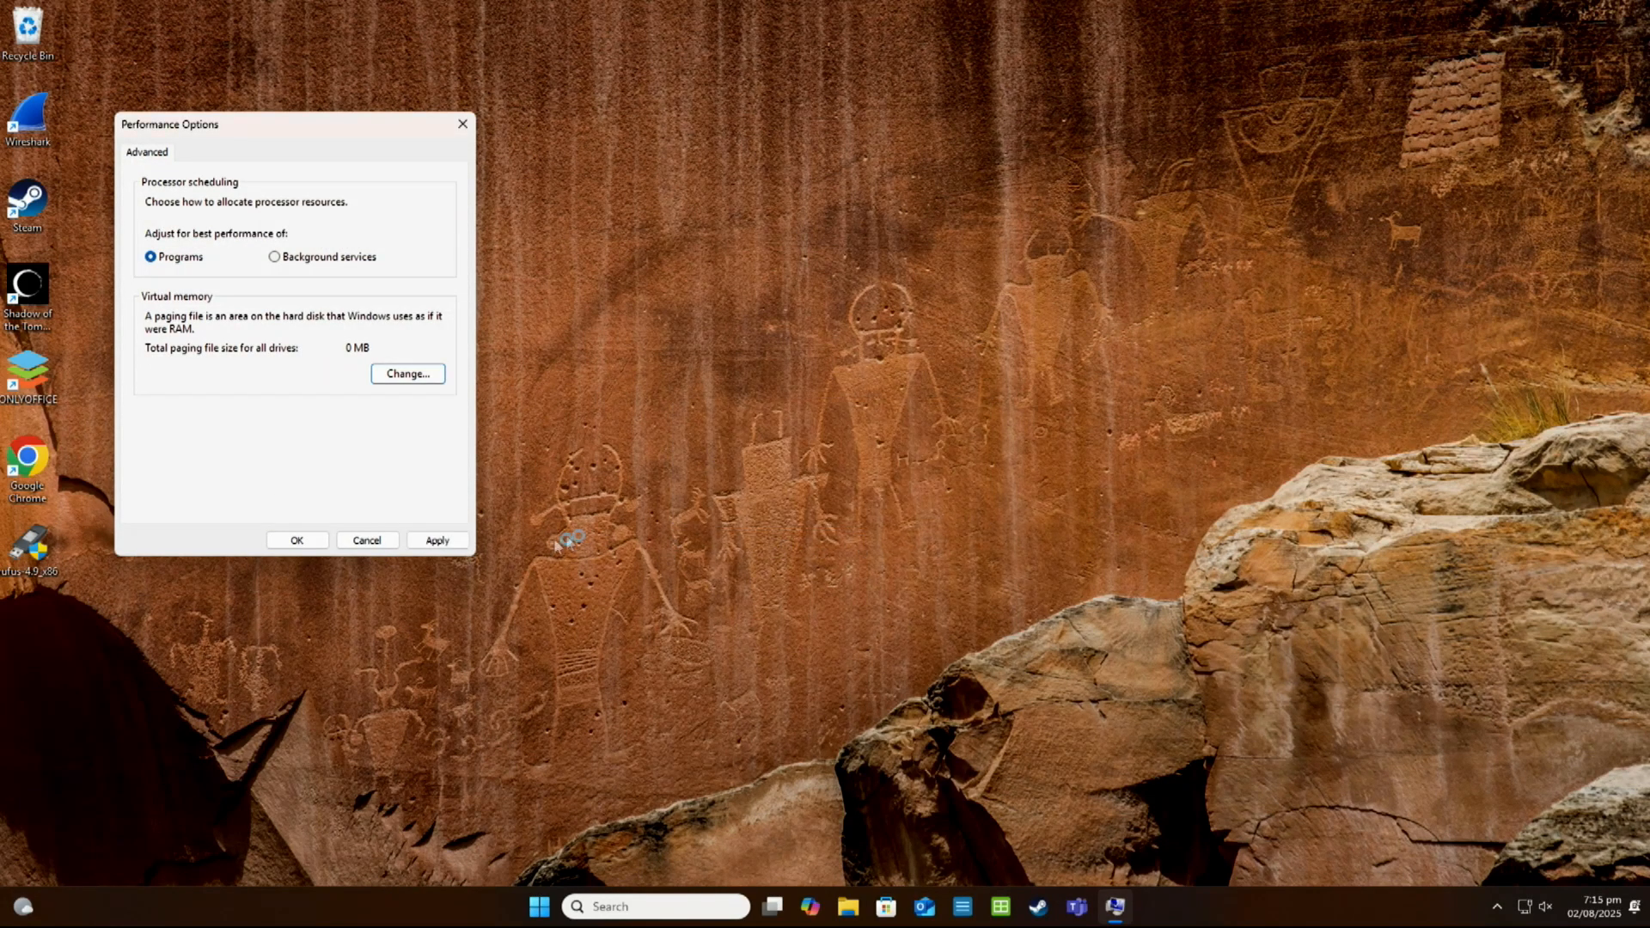
{"action": "left_click", "coordinate": [438, 540]}
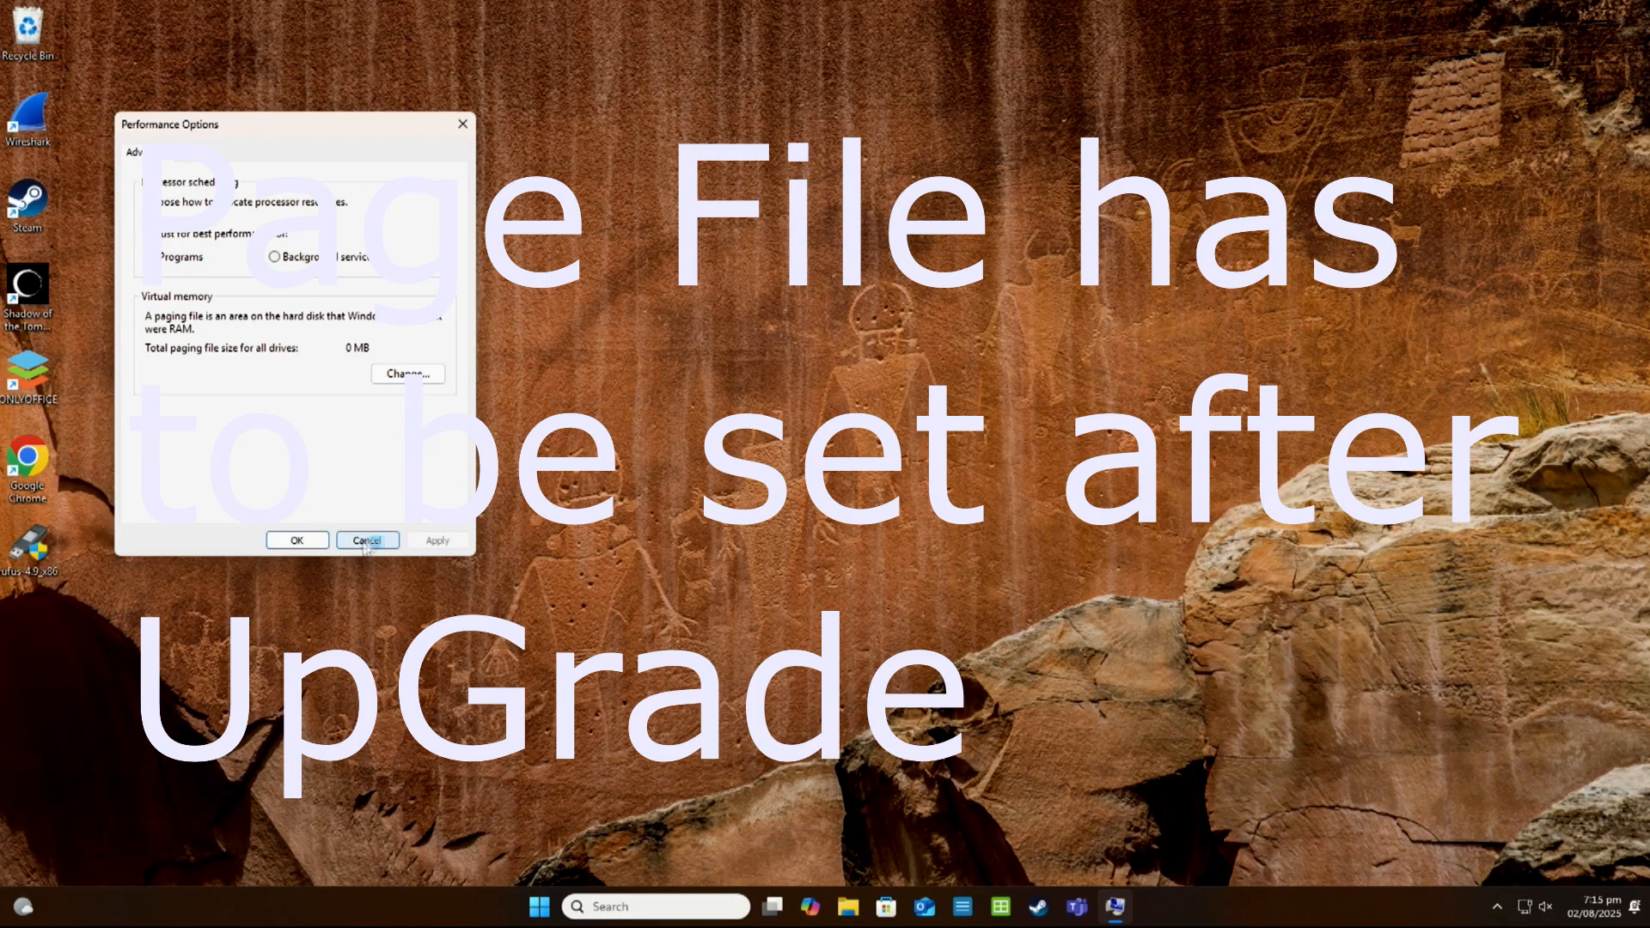
{"action": "left_click", "coordinate": [298, 541]}
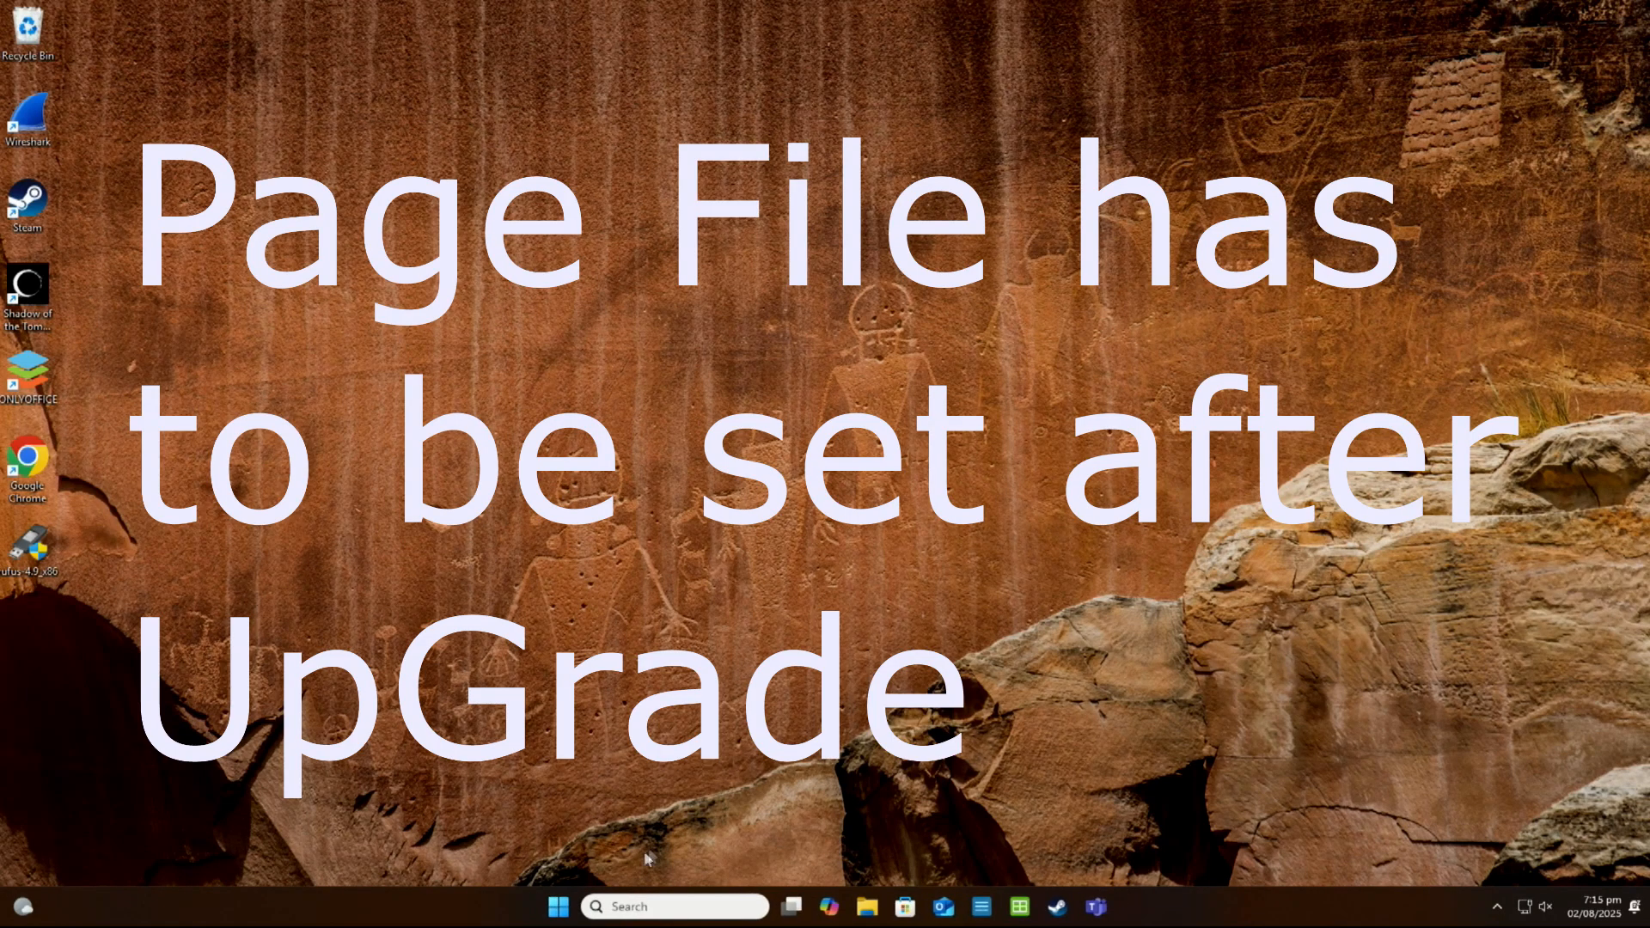
{"action": "left_click", "coordinate": [564, 914]}
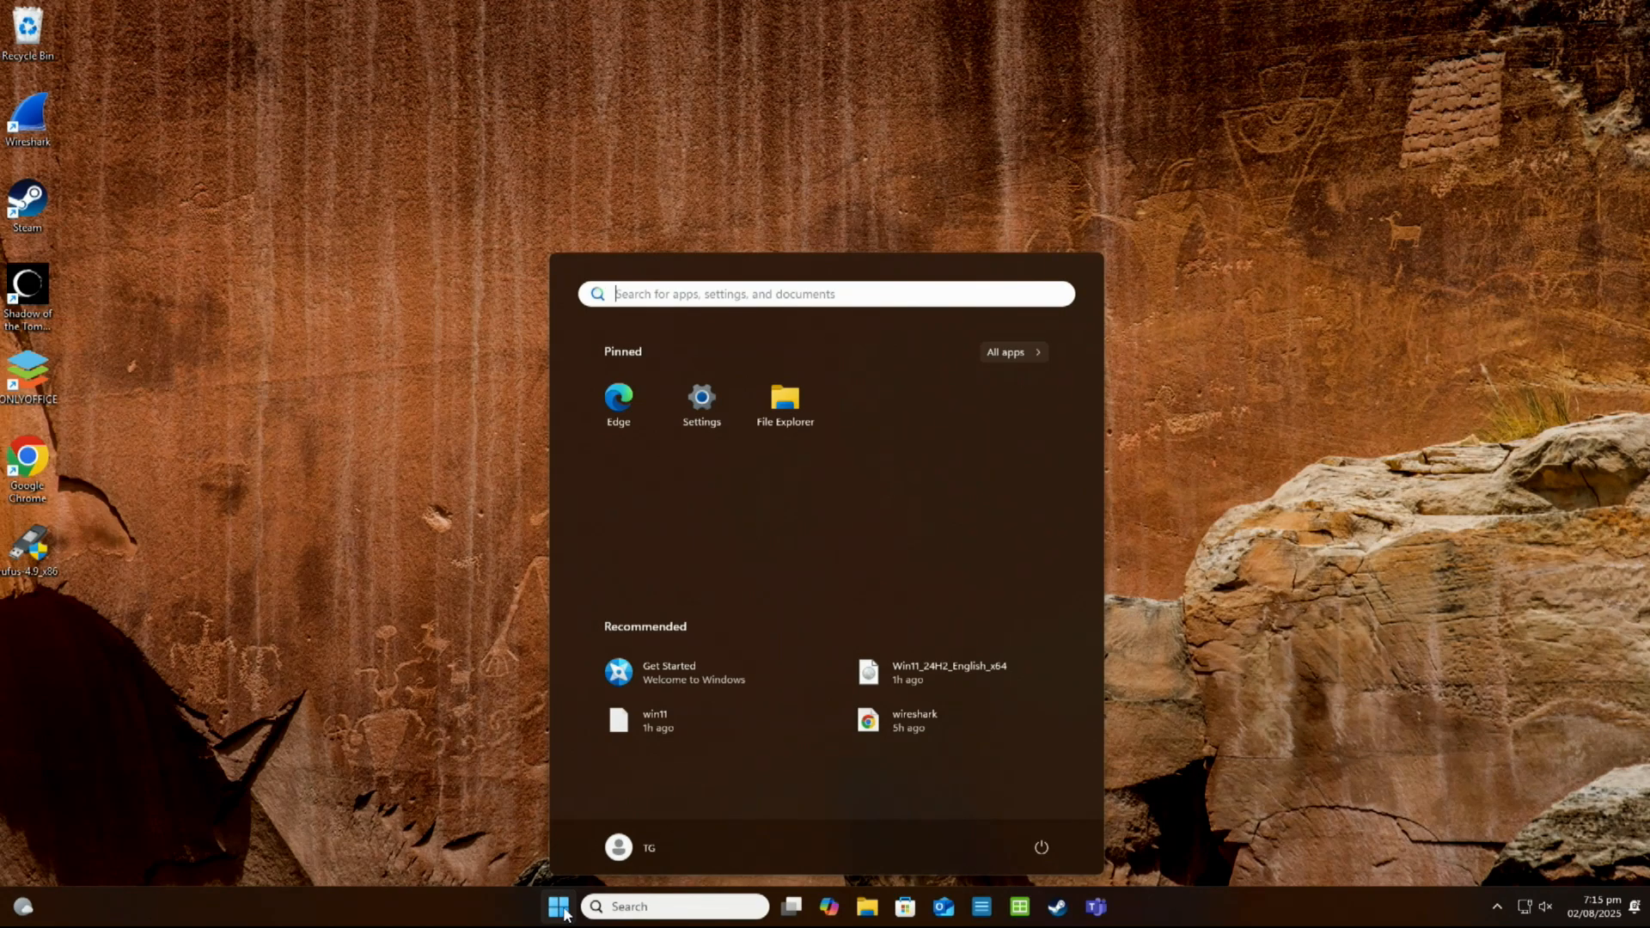
{"action": "left_click", "coordinate": [1036, 848]}
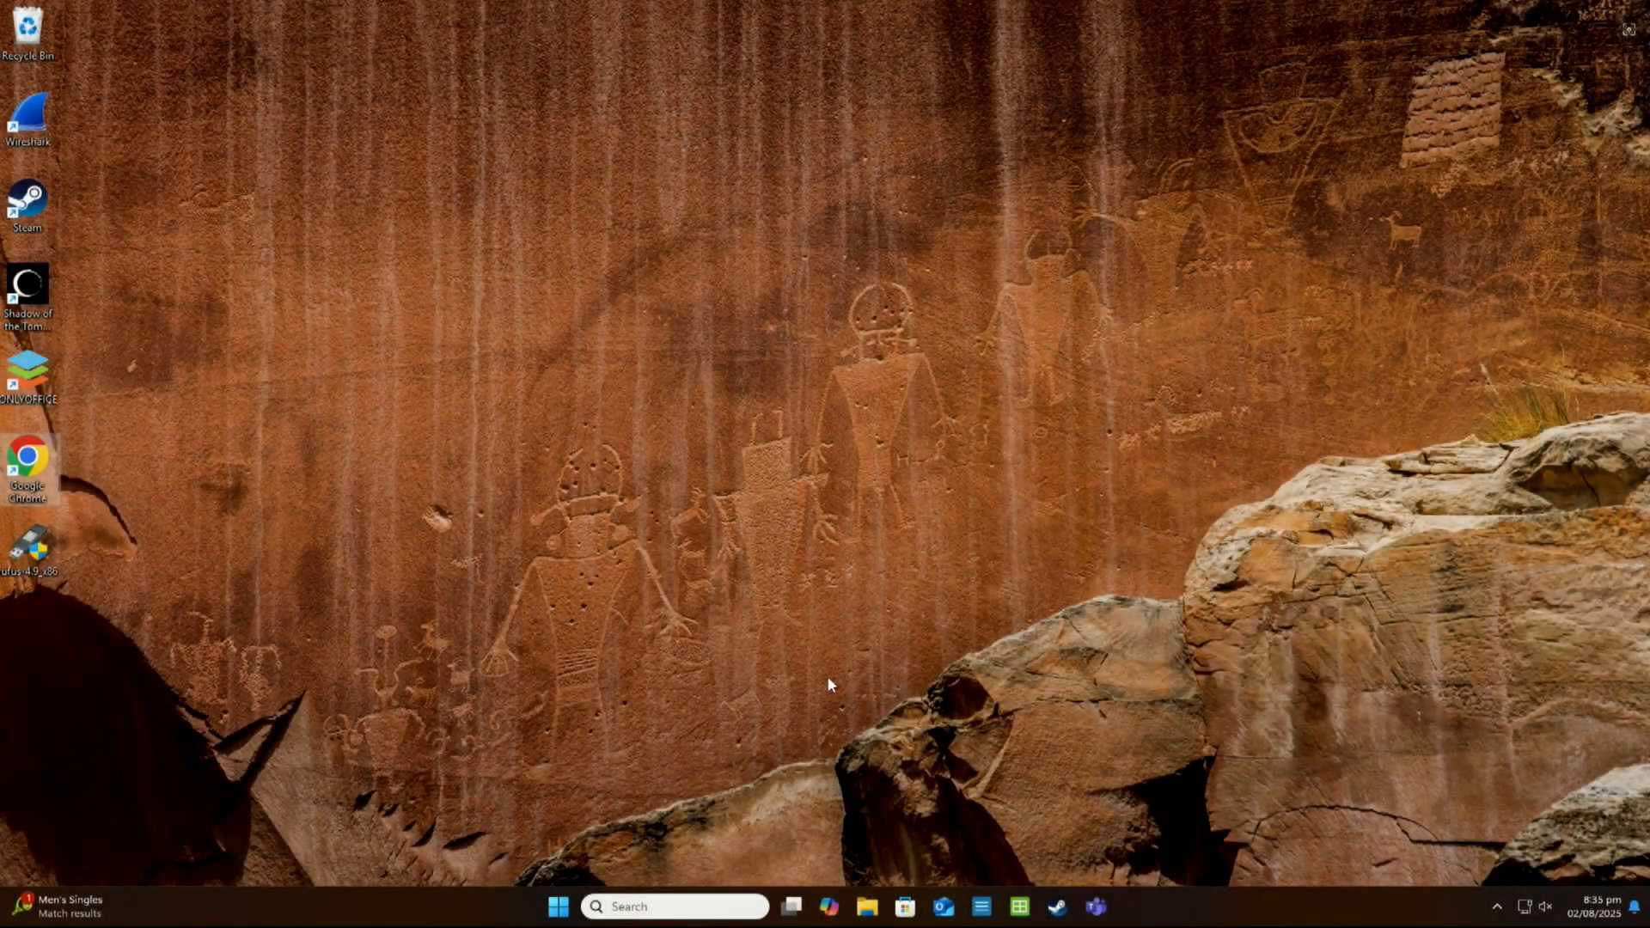
Launch Shadow of the Tomb Raider from the Steam library and minimize the Steam window
{"action": "left_click", "coordinate": [1057, 907]}
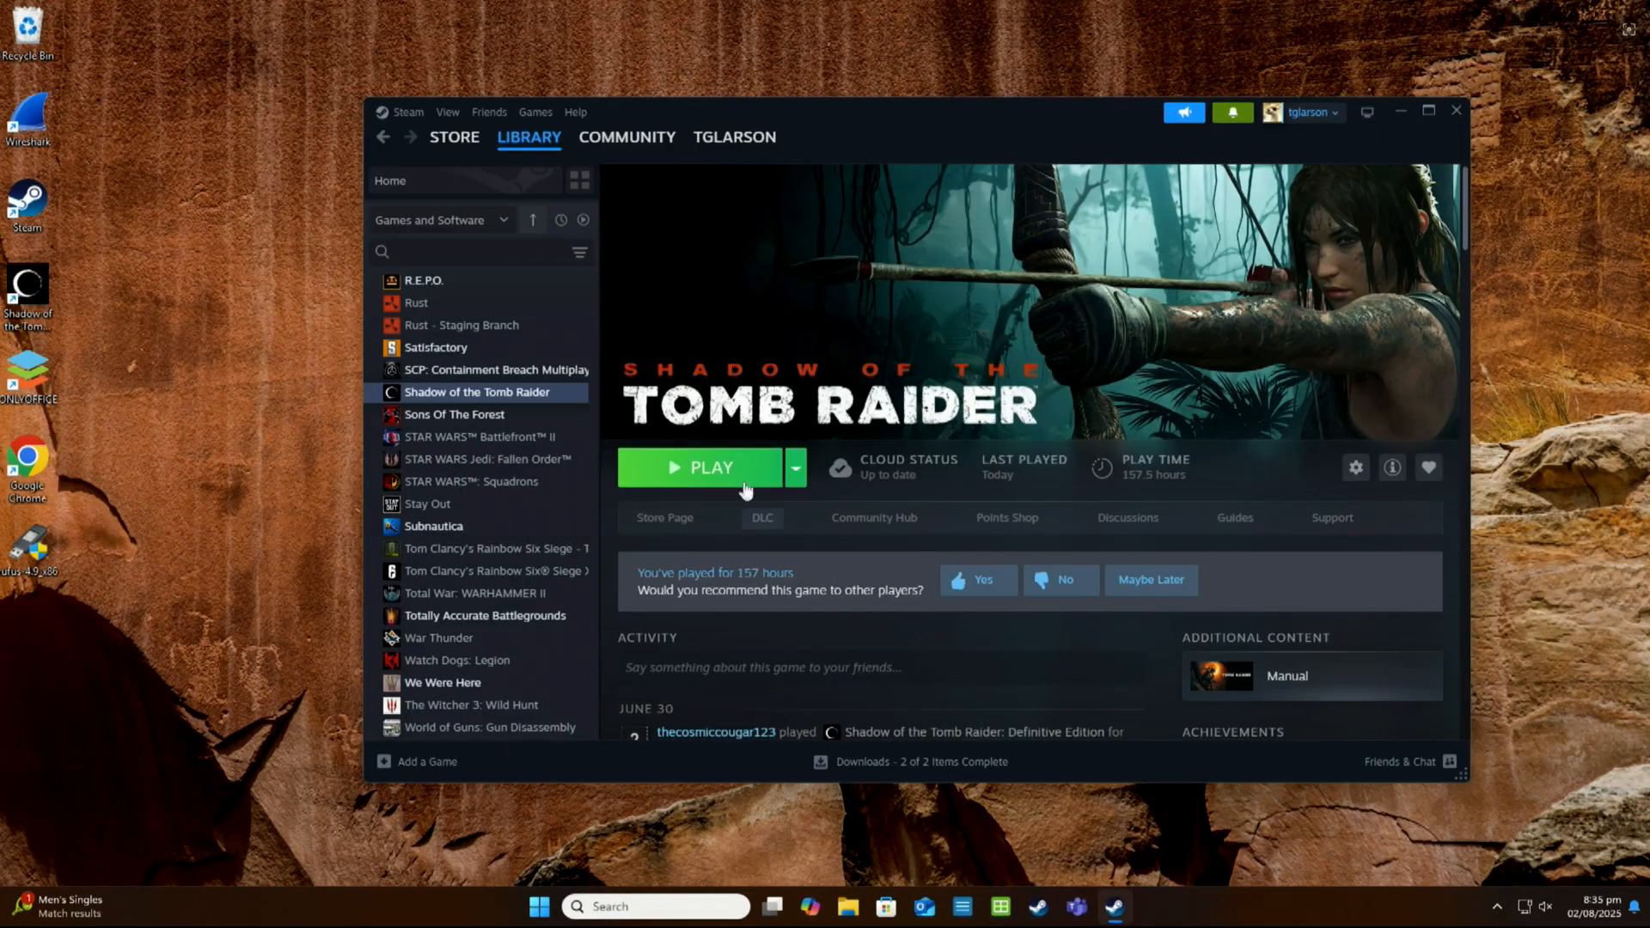
{"action": "left_click", "coordinate": [737, 484]}
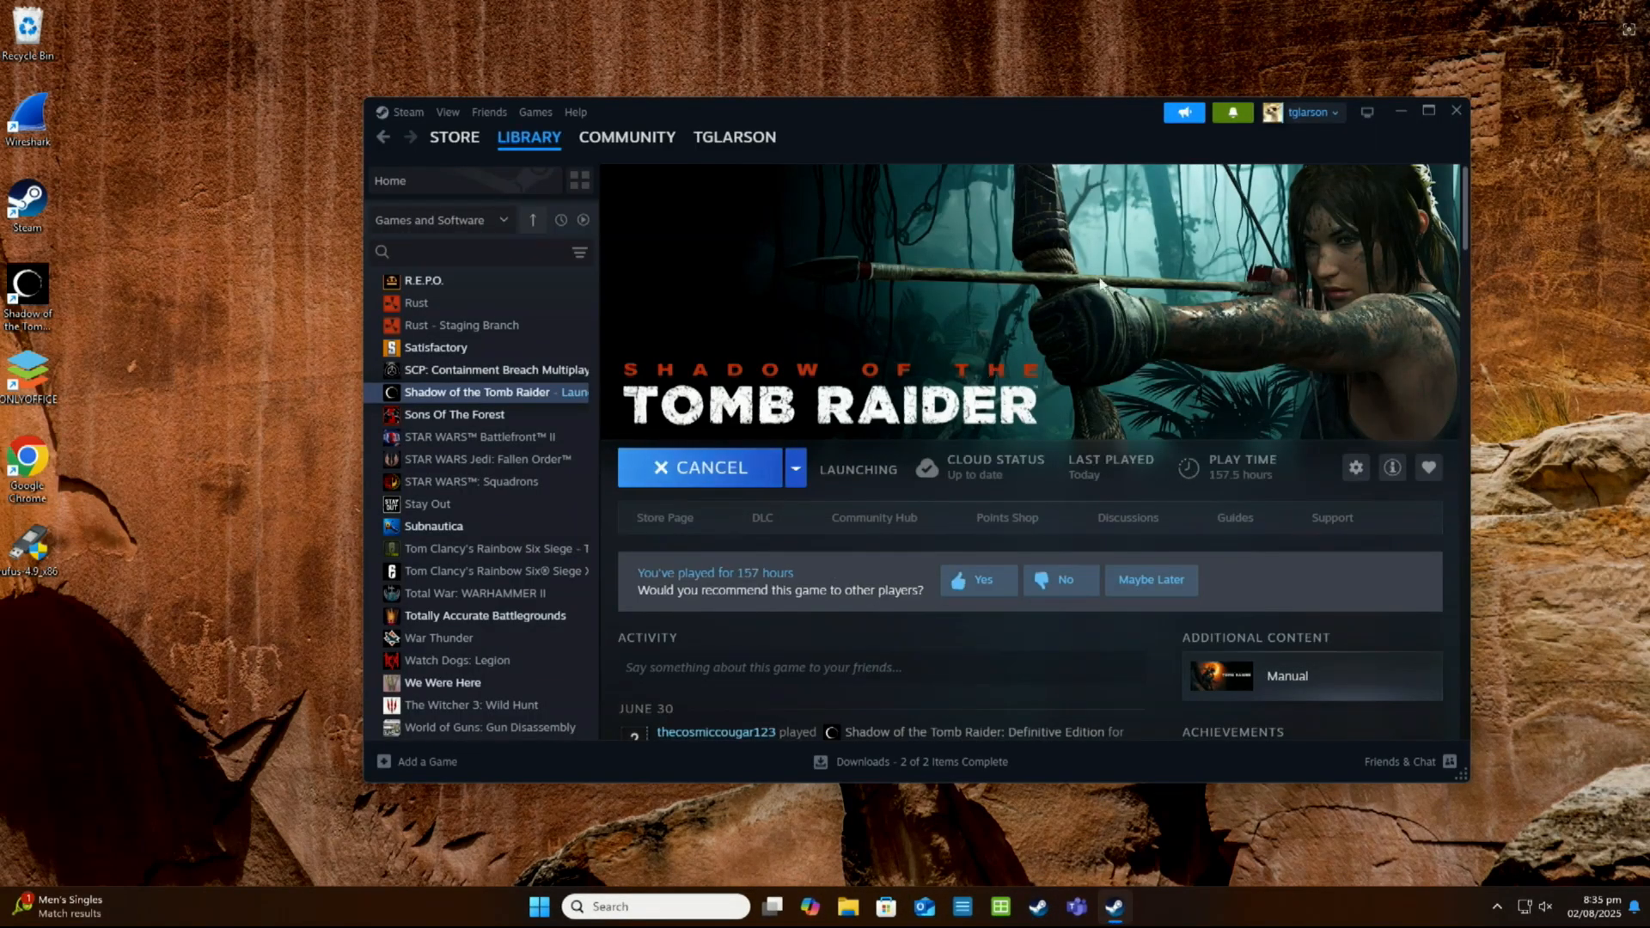
{"action": "left_click", "coordinate": [1402, 112]}
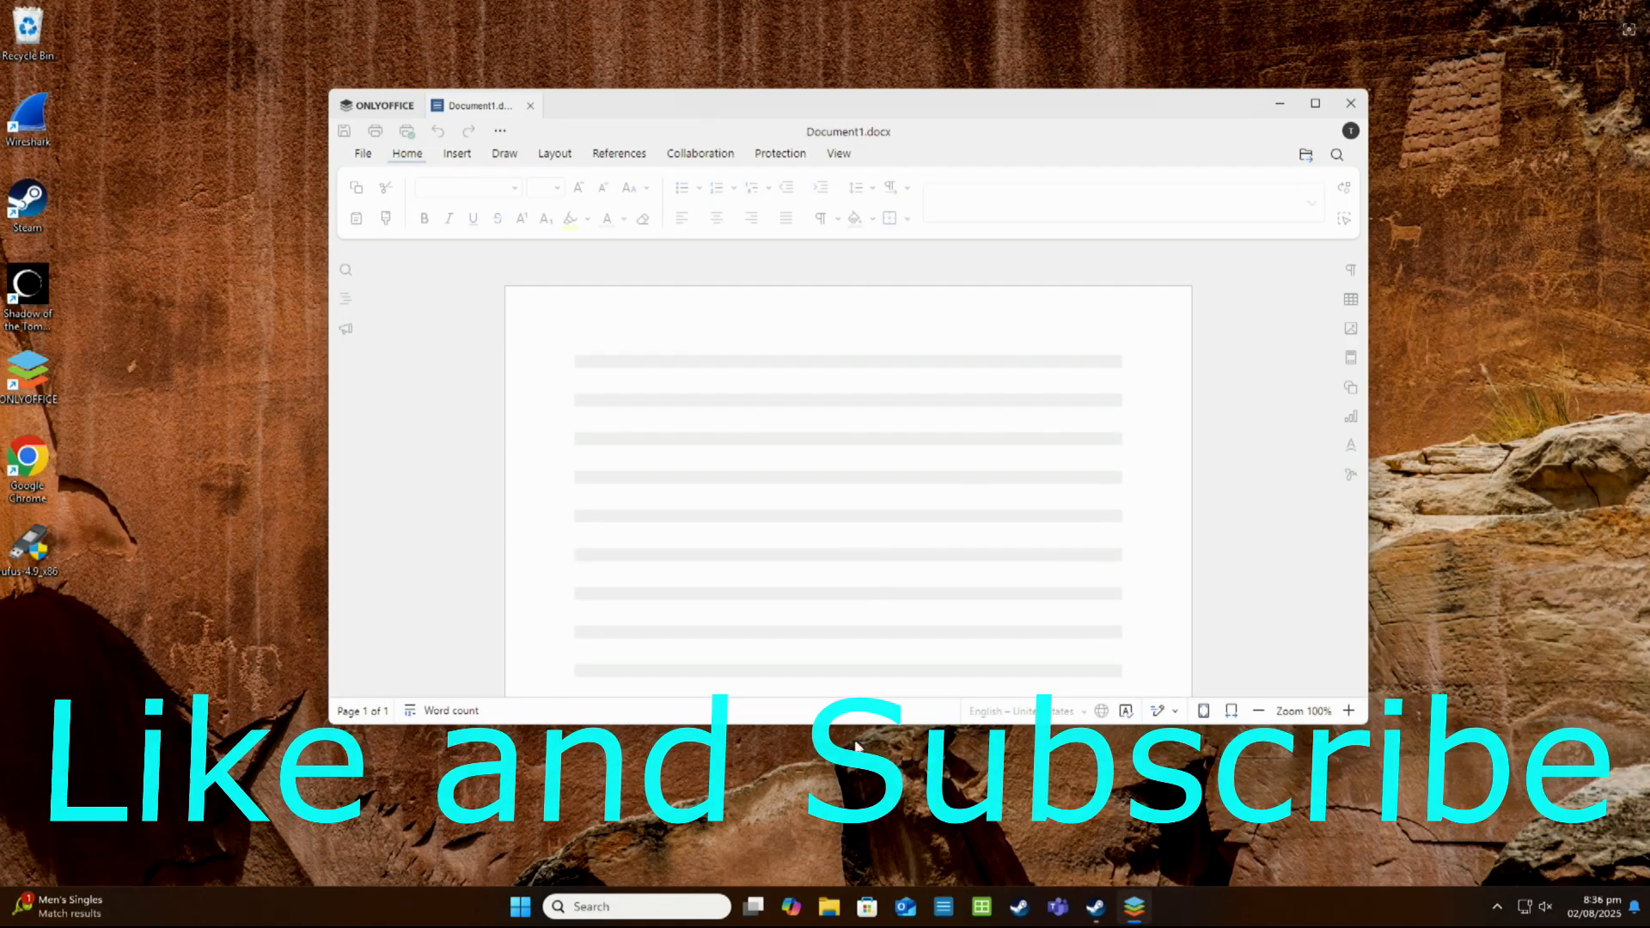
Check that ONLYOFFICE opens a new spreadsheet and that Google Chrome starts, closing each program after checking it
{"action": "left_click", "coordinate": [964, 910]}
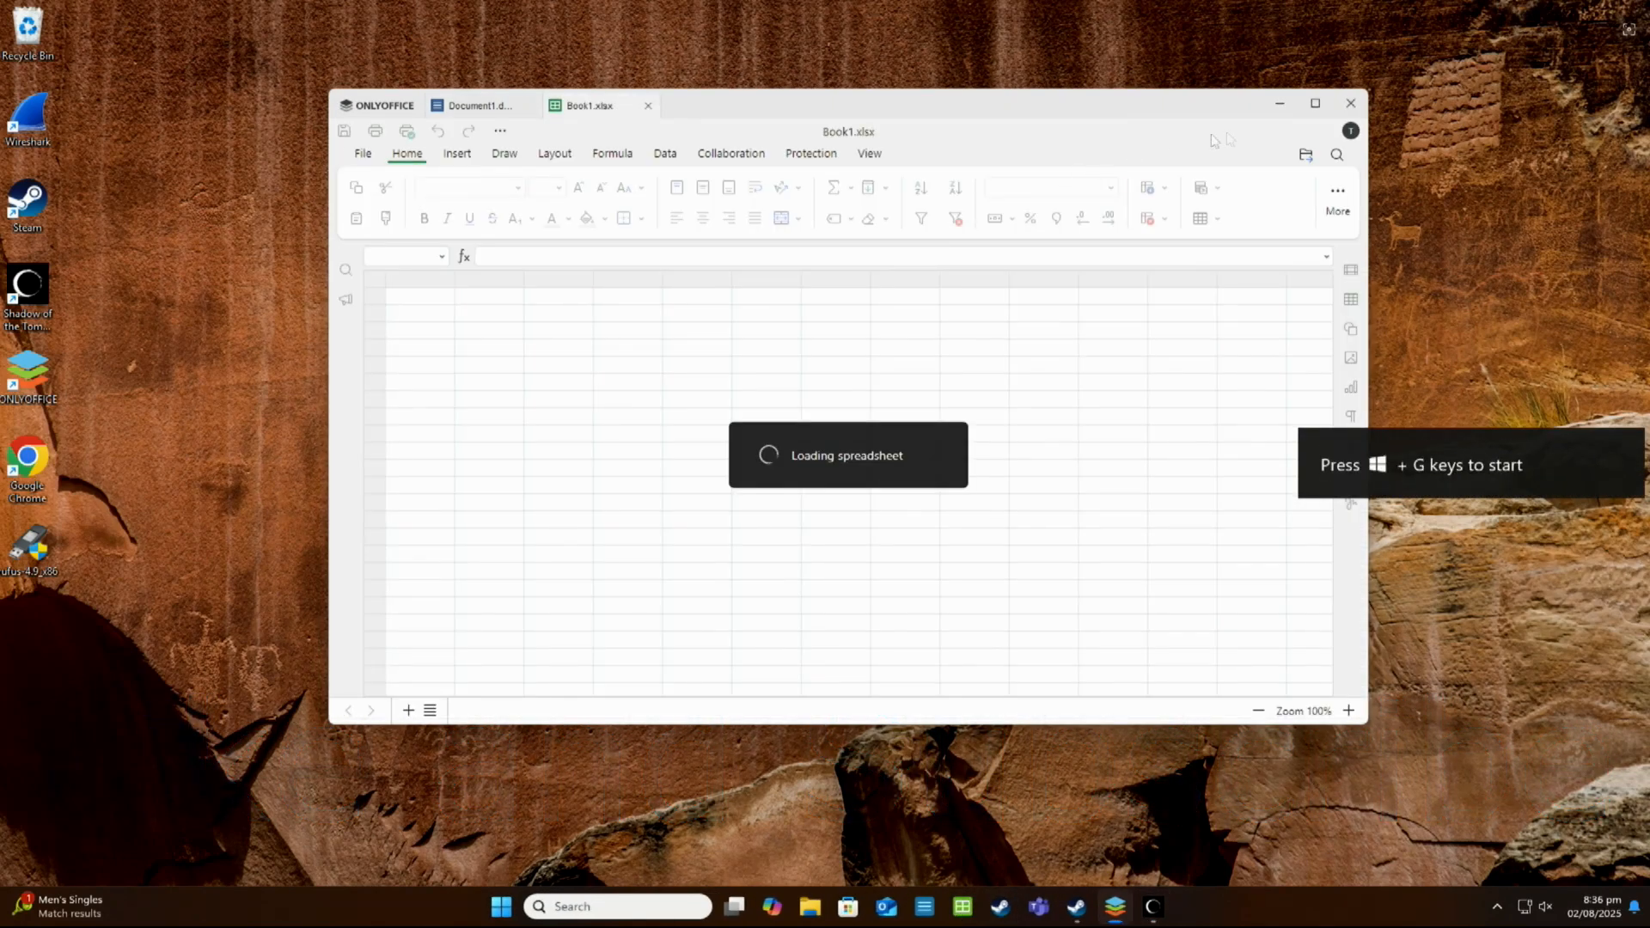
{"action": "left_click", "coordinate": [1351, 105]}
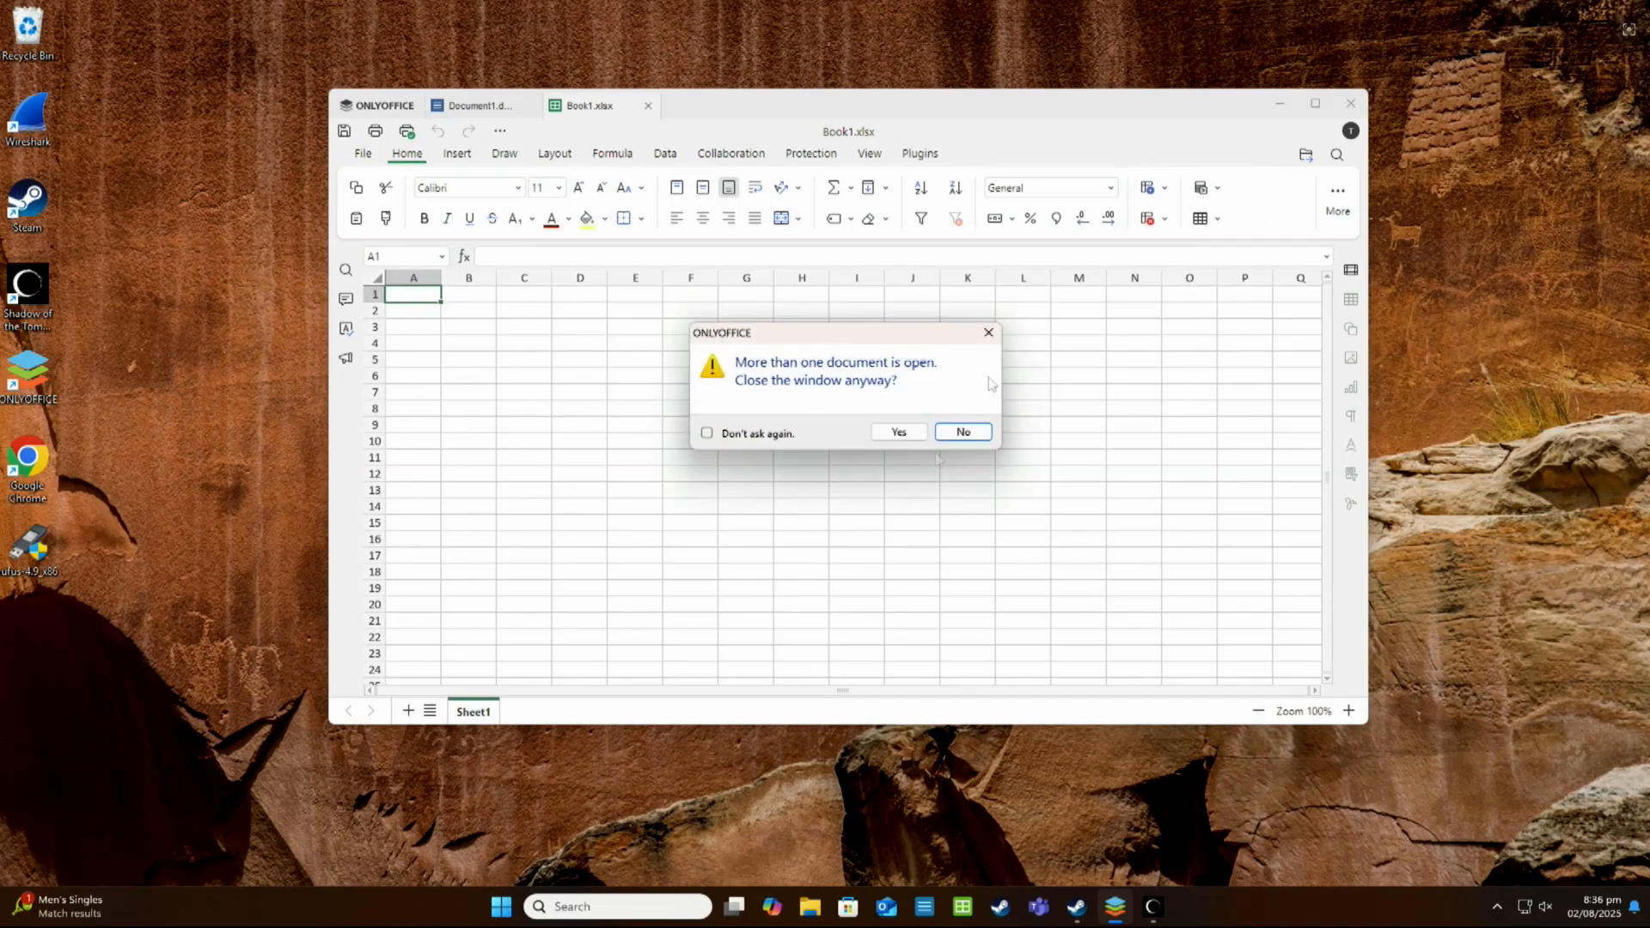
{"action": "left_click", "coordinate": [900, 432]}
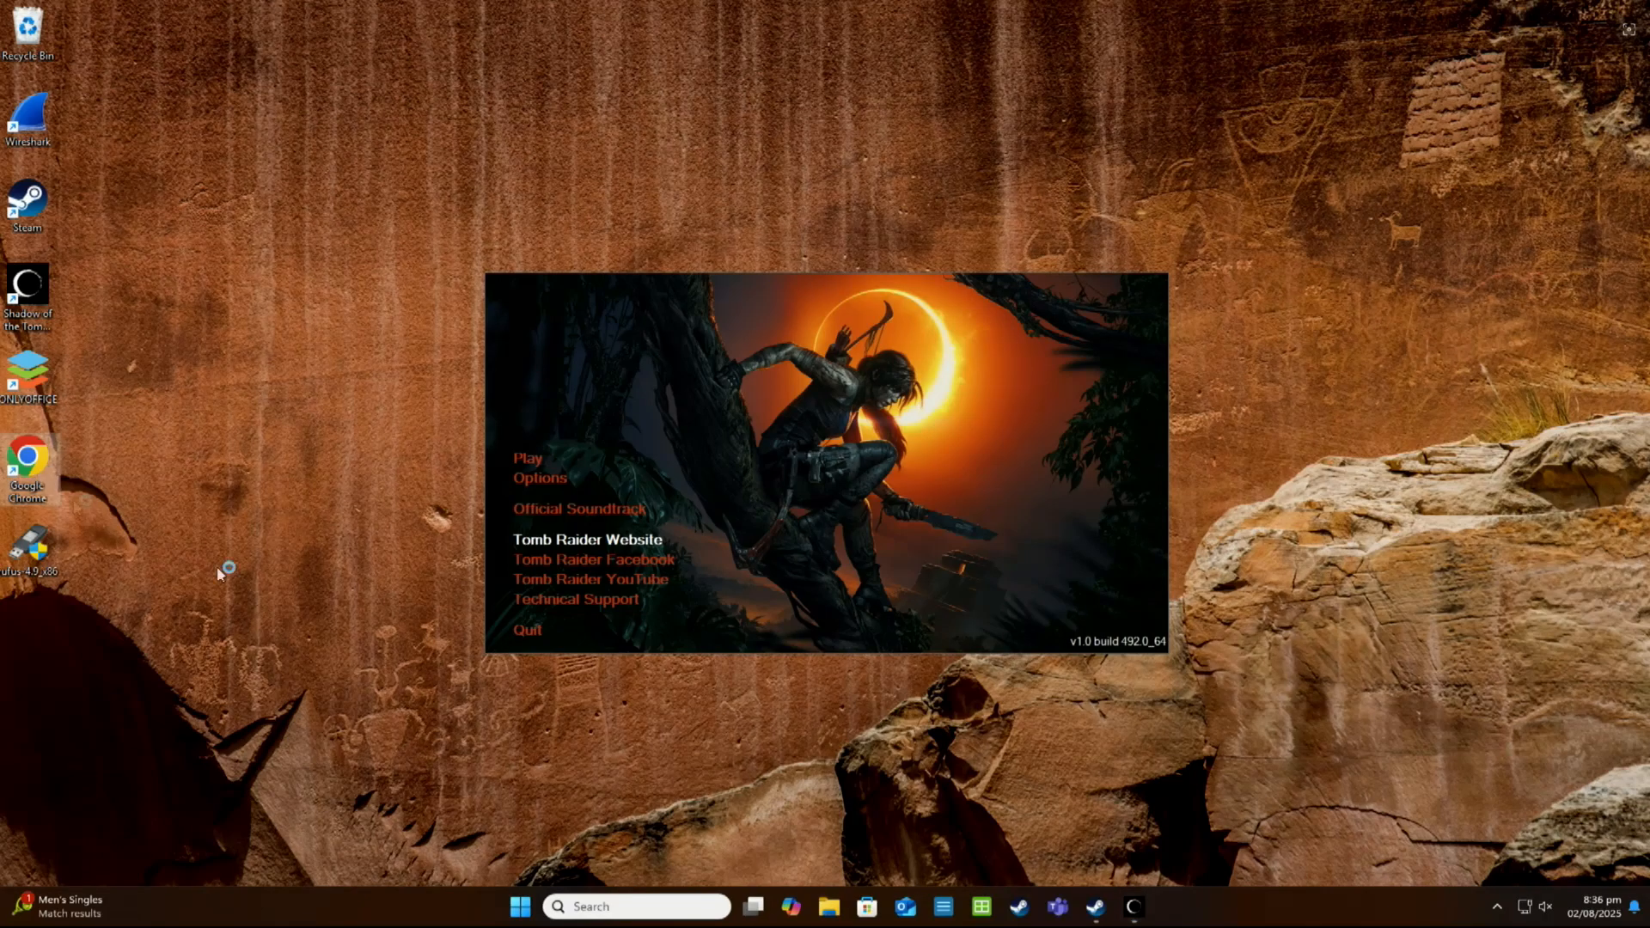
{"action": "double_click", "coordinate": [31, 469]}
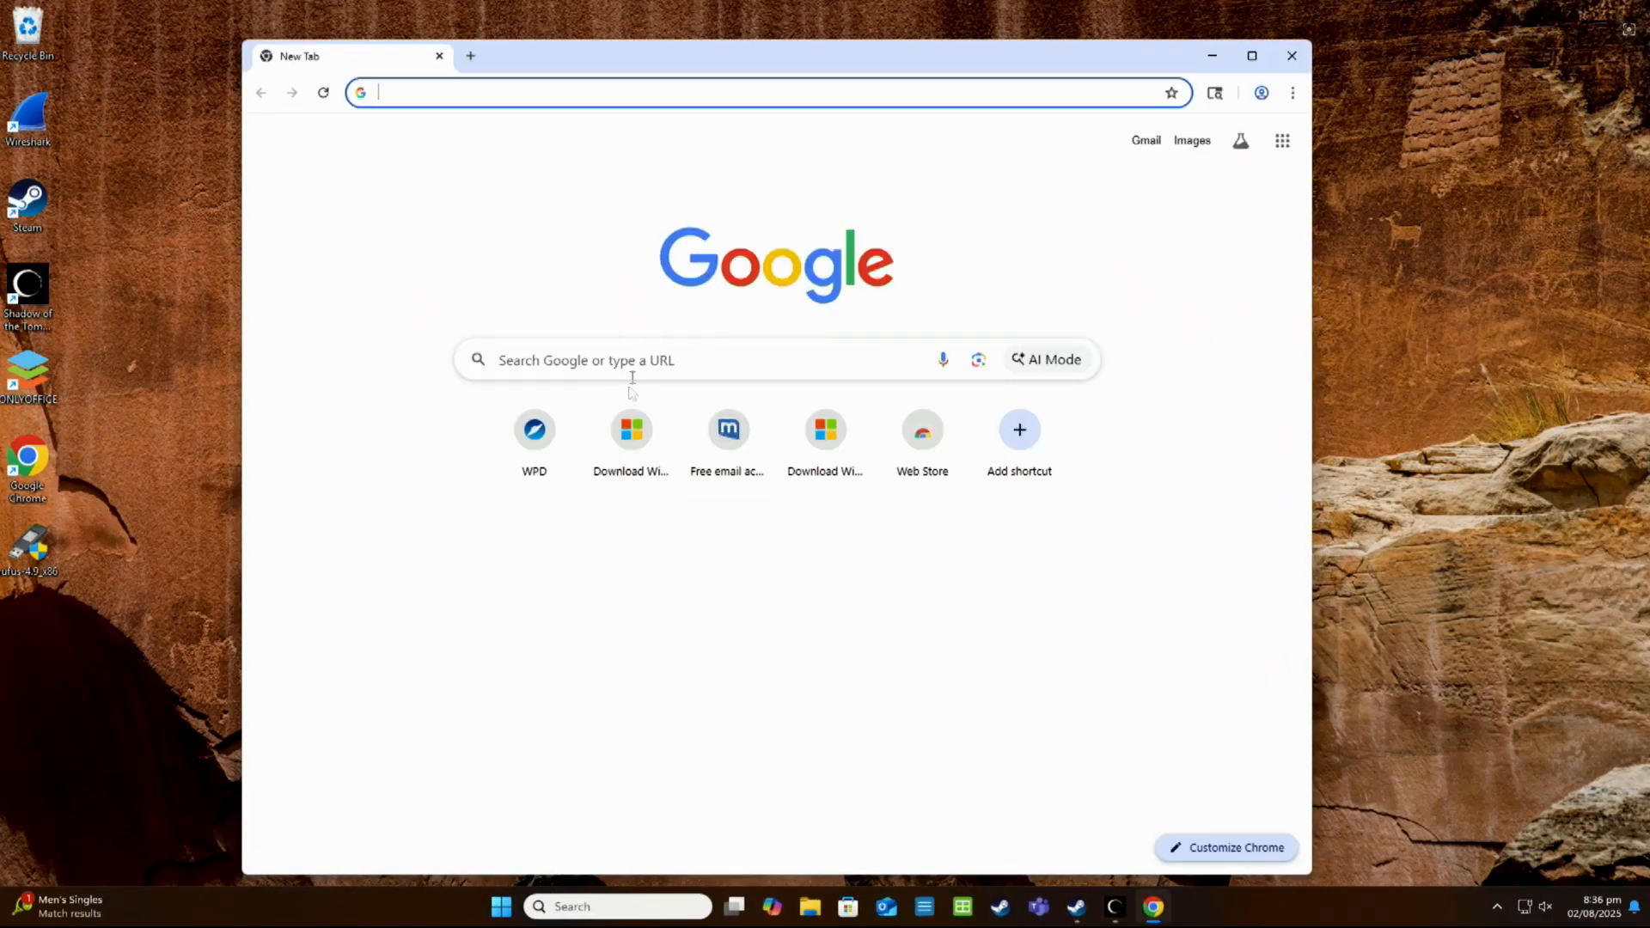
{"action": "left_click", "coordinate": [1289, 57]}
Start Shadow of the Tomb Raider from its launcher, and close the Steam window once the game has ended
{"action": "left_click", "coordinate": [519, 457]}
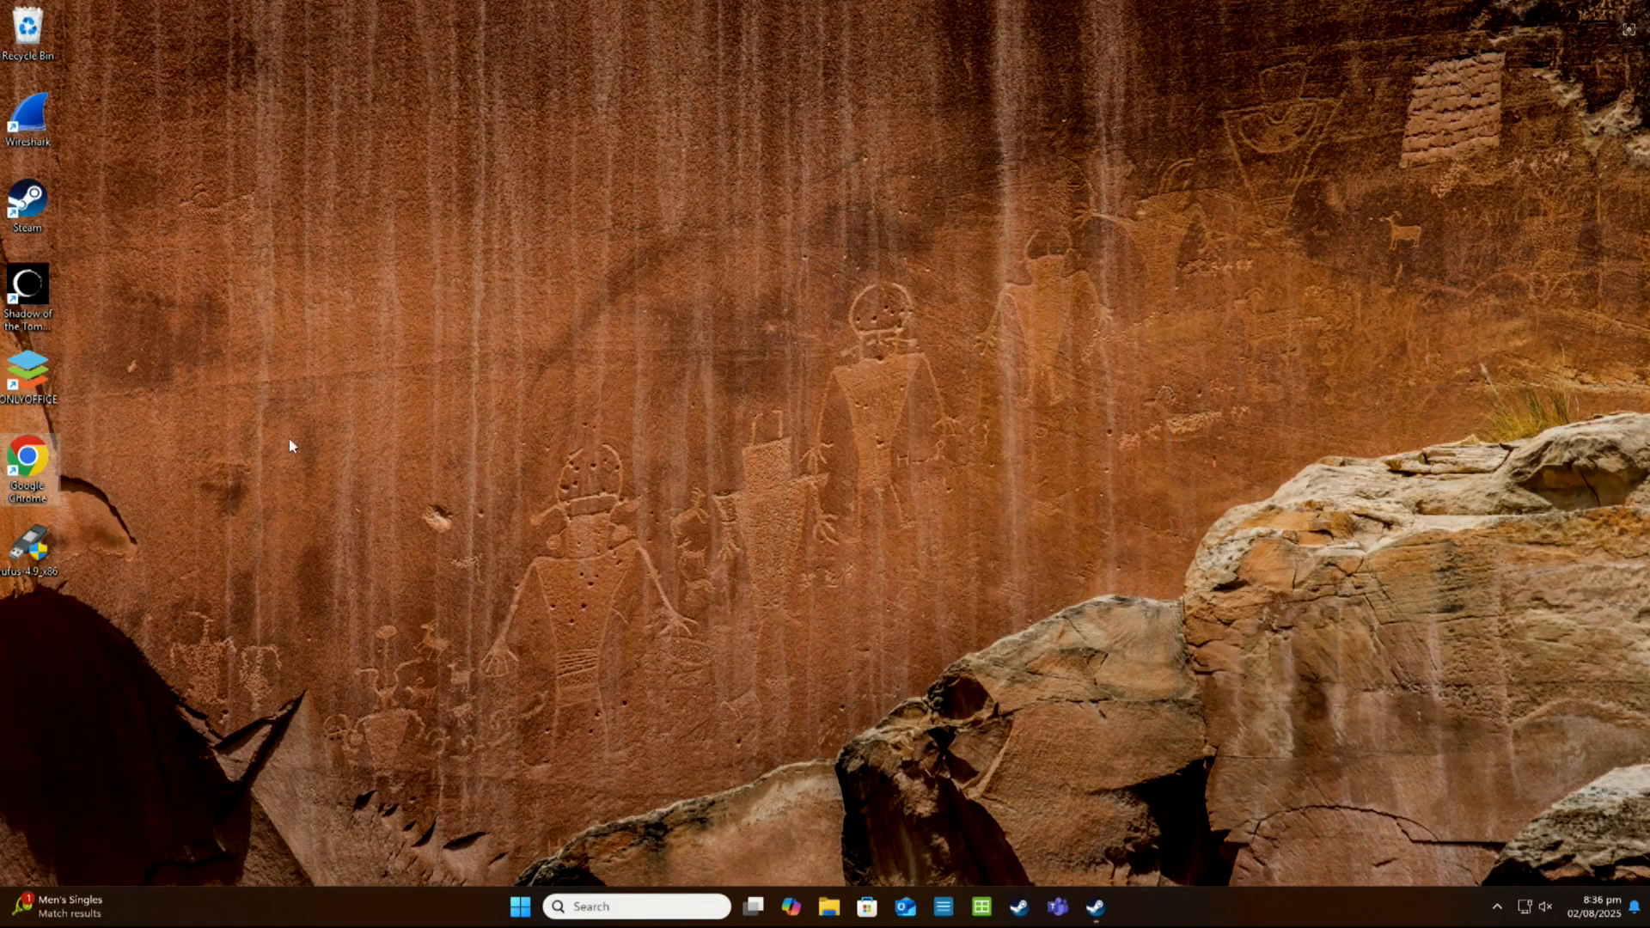
{"action": "key", "text": "Escape"}
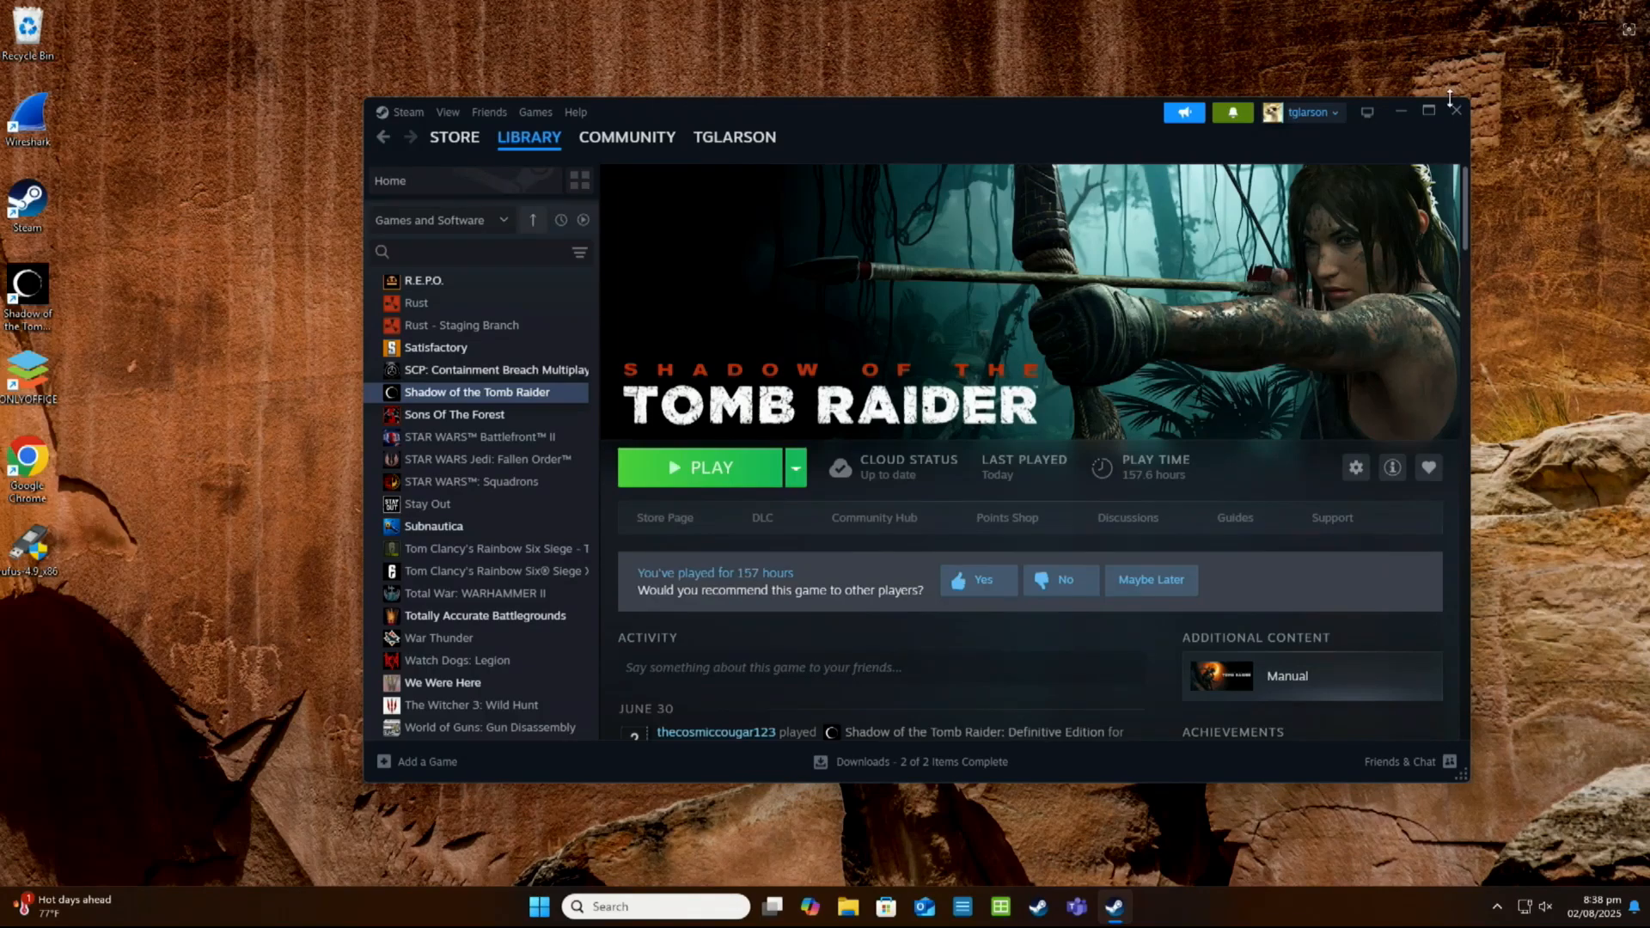
{"action": "left_click", "coordinate": [1454, 112]}
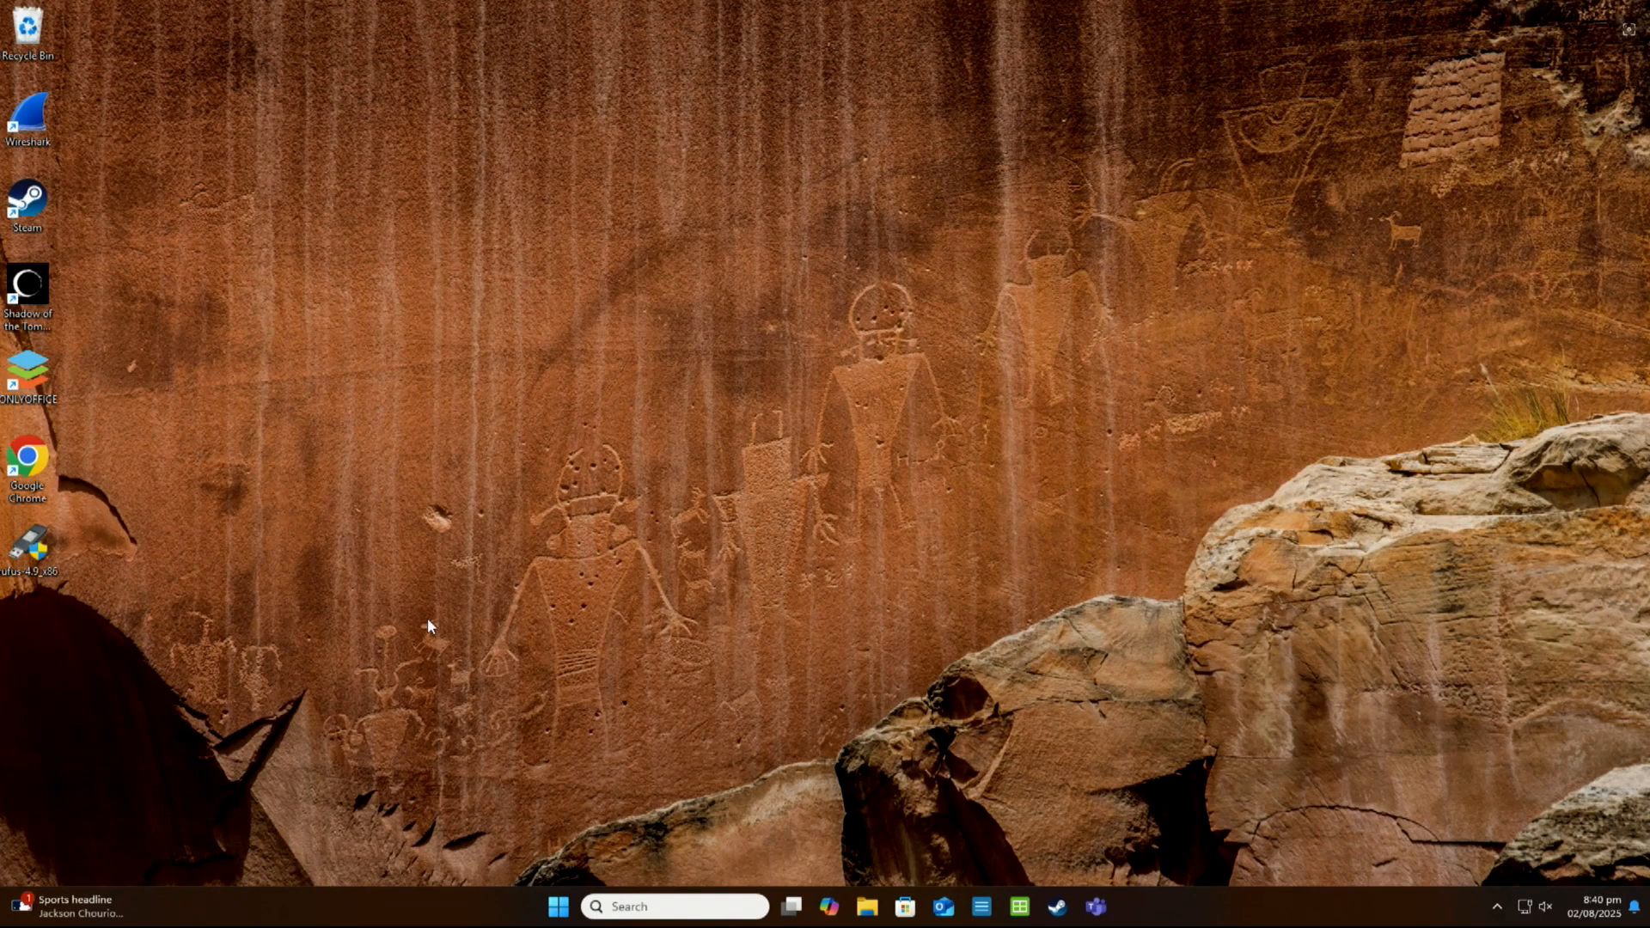
{"action": "left_click", "coordinate": [560, 908]}
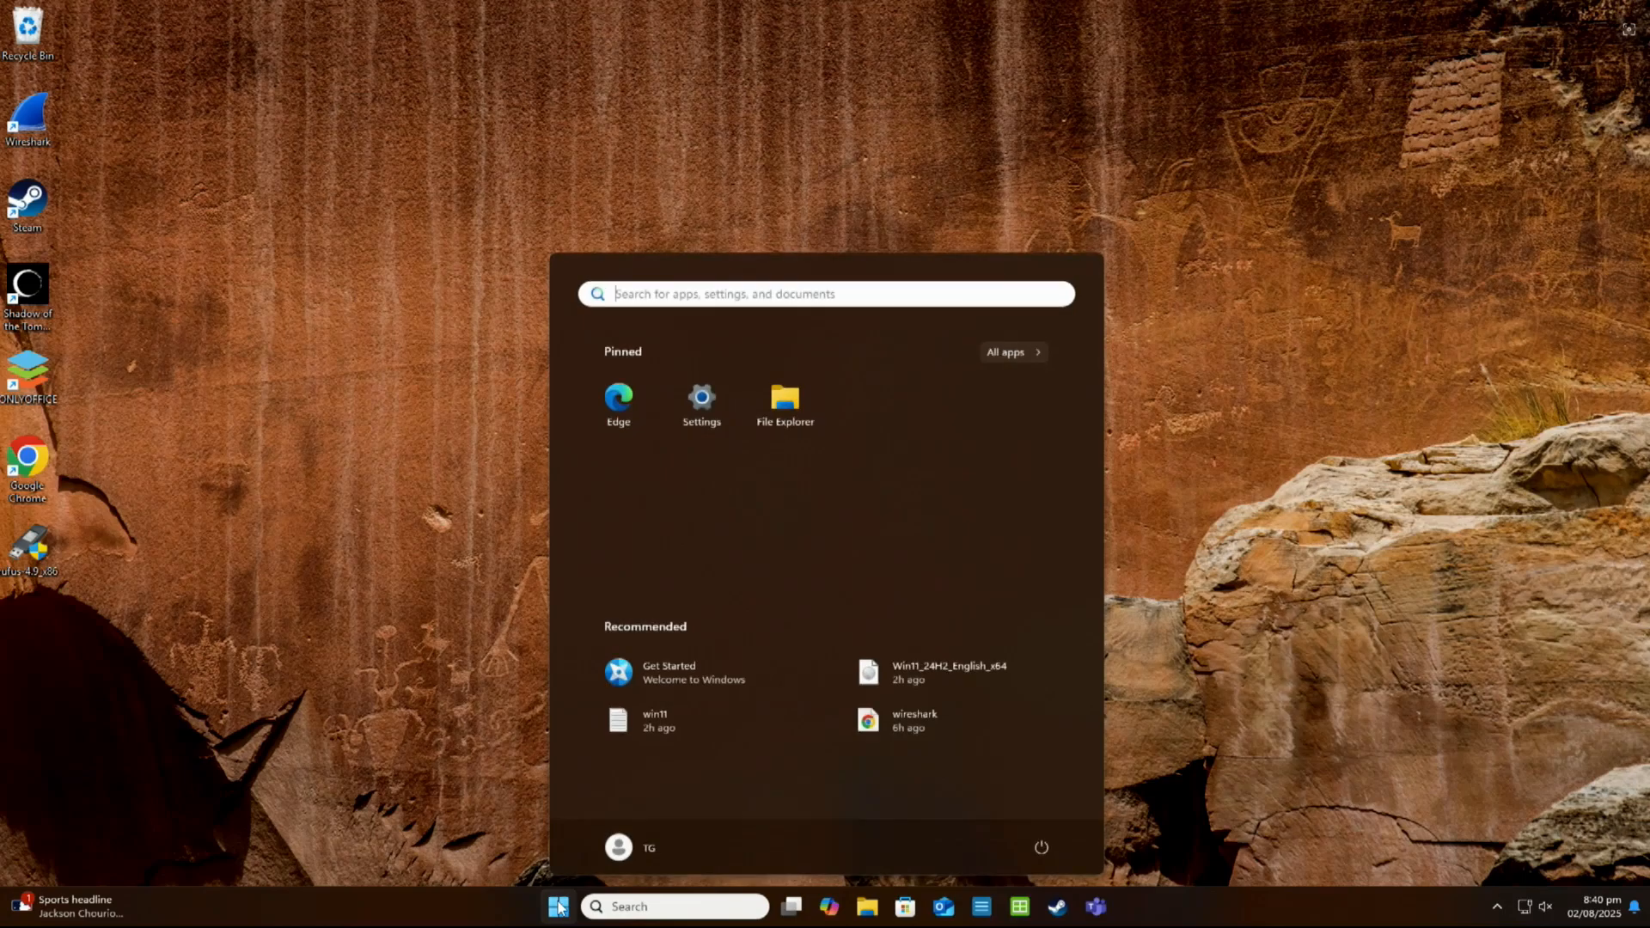
{"action": "left_click", "coordinate": [512, 809]}
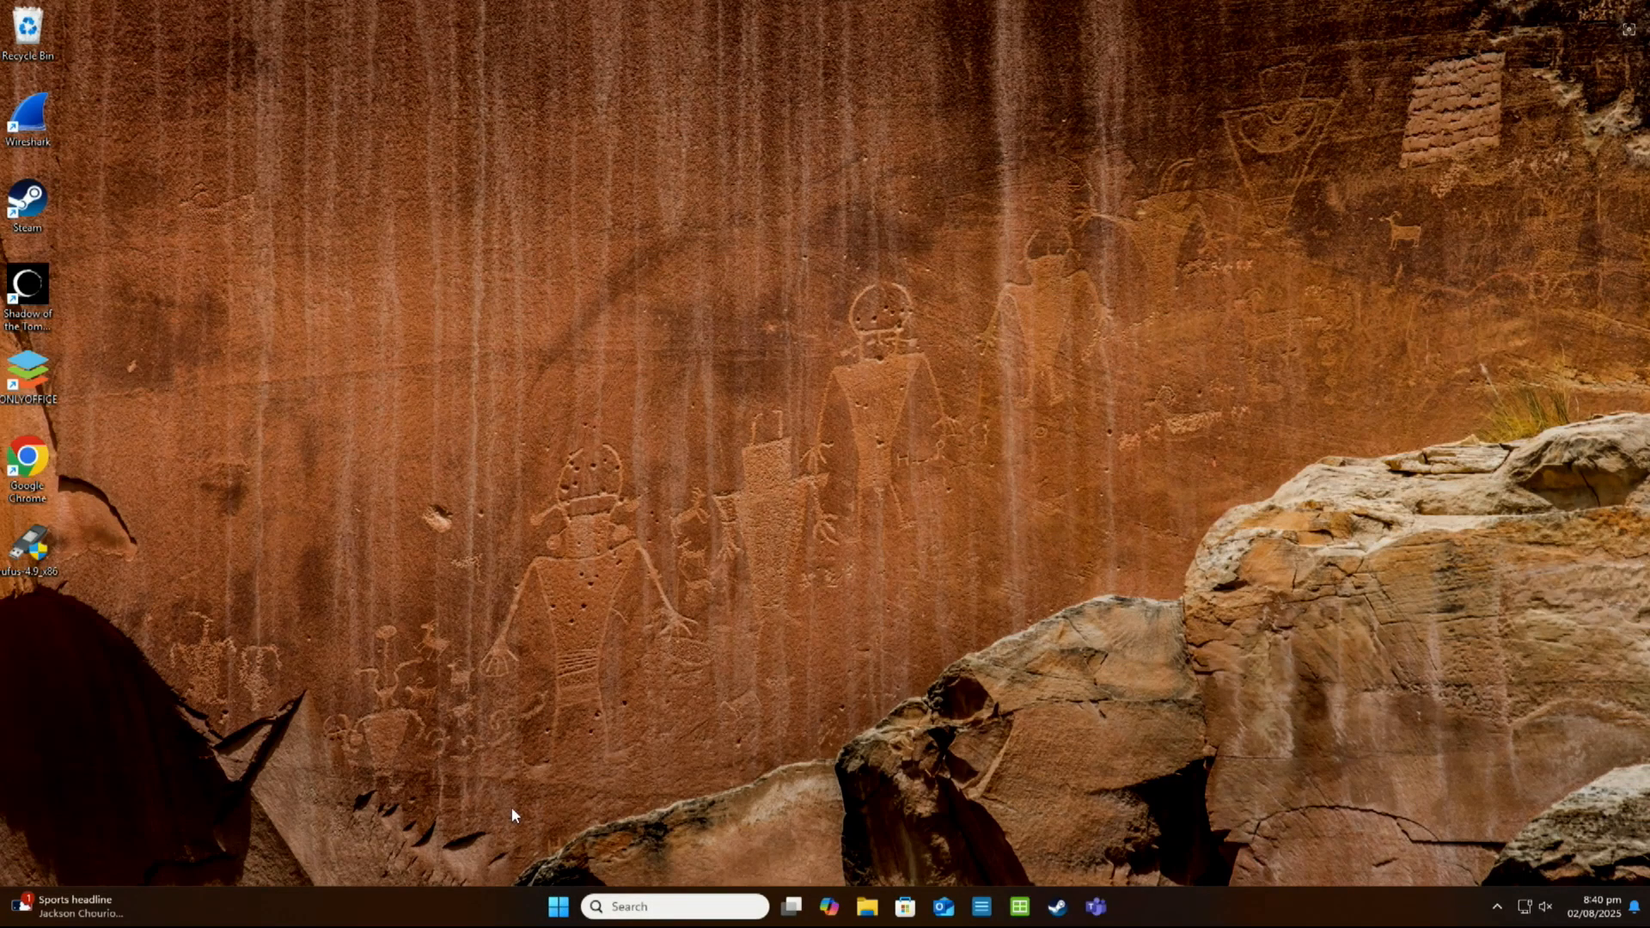